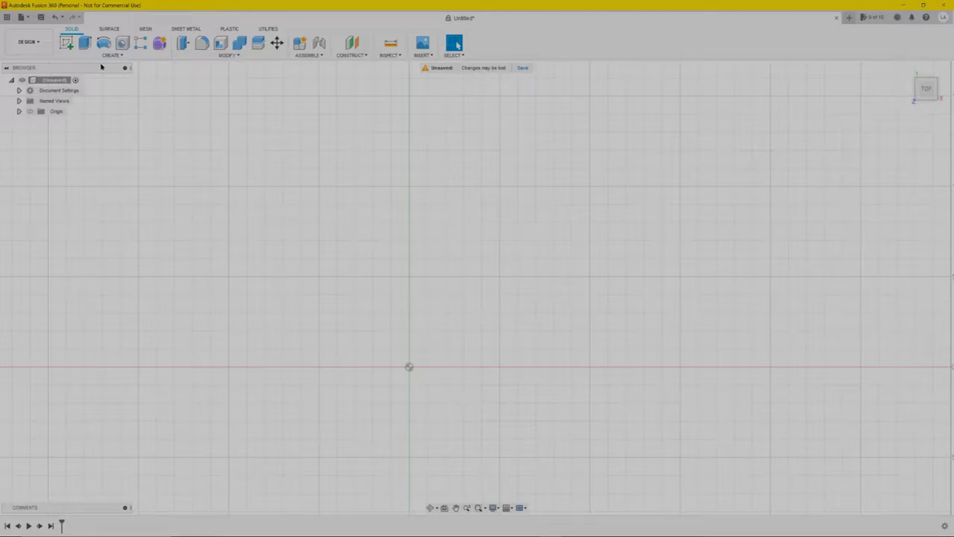
Start a sketch on the top-view plane and draw a horizontal 5 mm line from the origin toward negative X
click(66, 43)
click(433, 342)
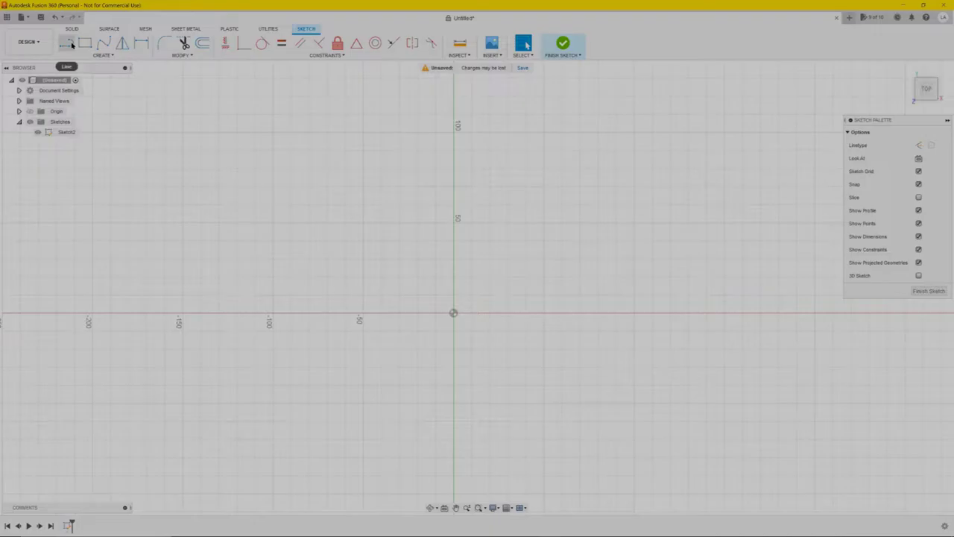
click(67, 43)
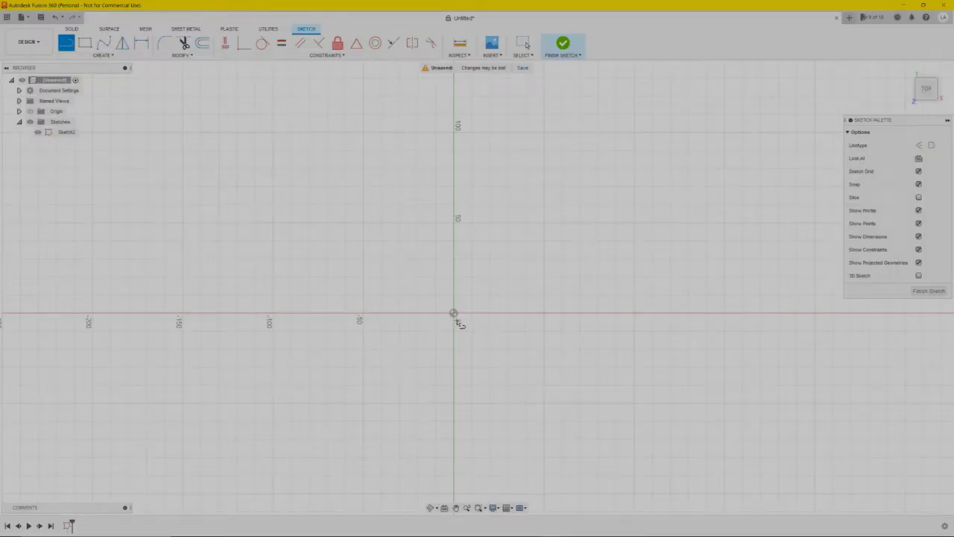
click(453, 315)
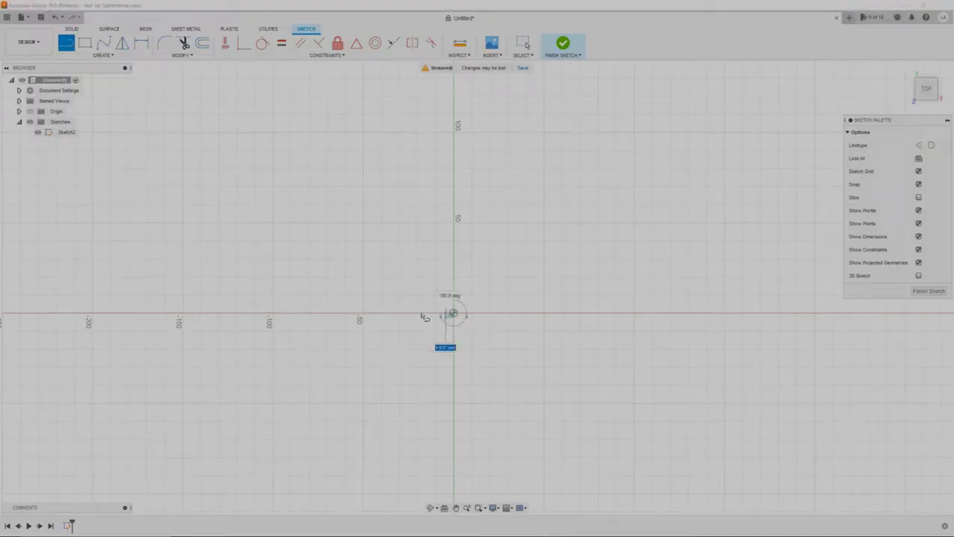
text(5)
key(Return)
key(Escape)
scroll(459, 301, up, 5)
scroll(457, 302, down, 2)
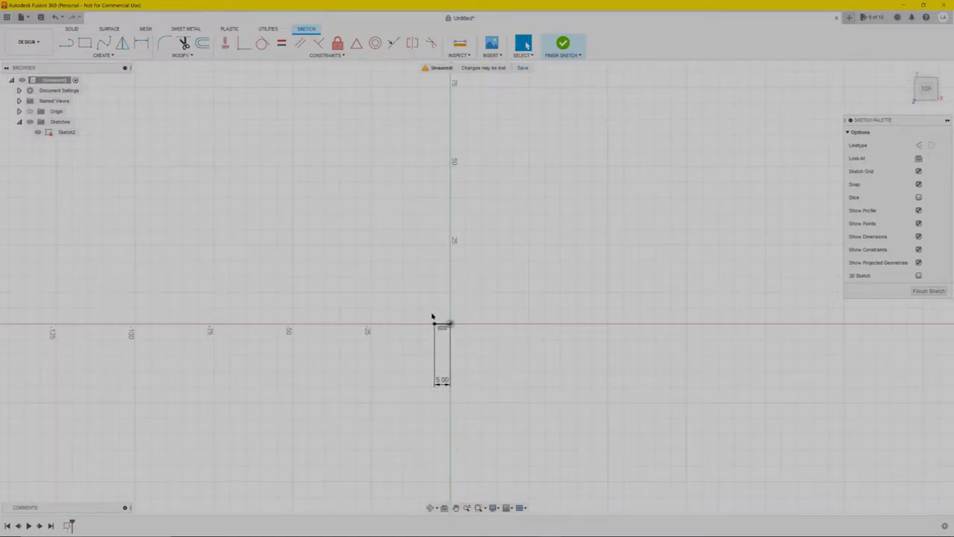
Close the half-screw profile with a 15 mm vertical shank side, a flared head reaching 10 mm wide at 25 mm height, and a centre line; finish the sketch
click(67, 44)
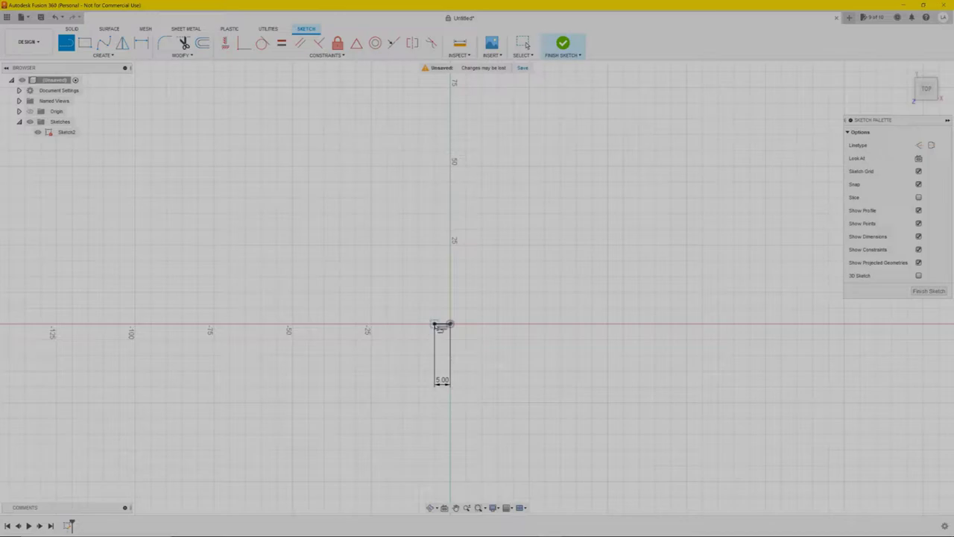
click(437, 325)
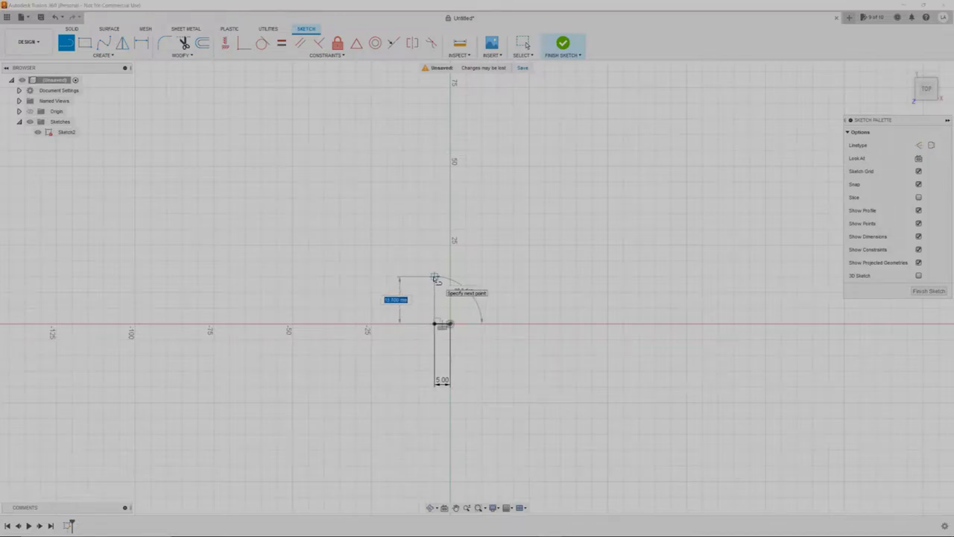
click(434, 277)
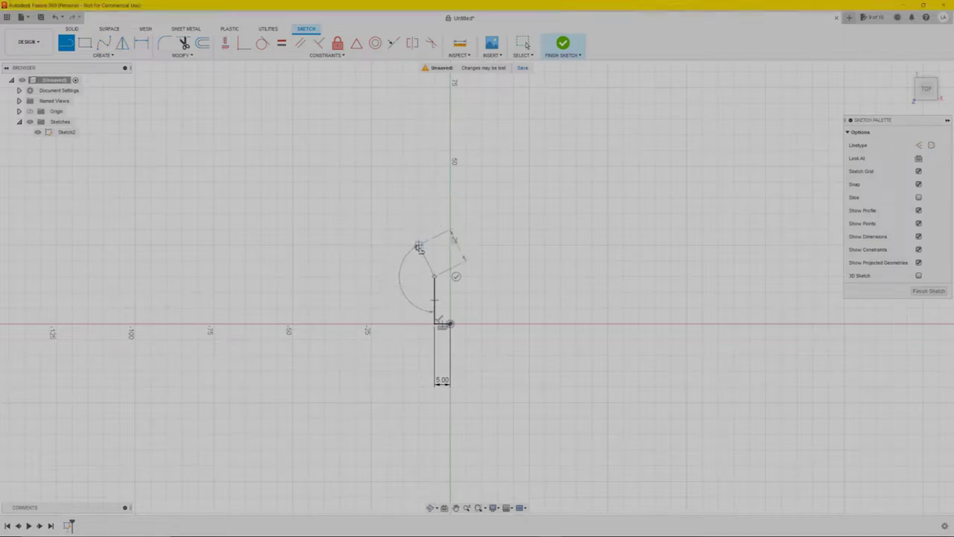
click(419, 248)
click(450, 246)
click(451, 325)
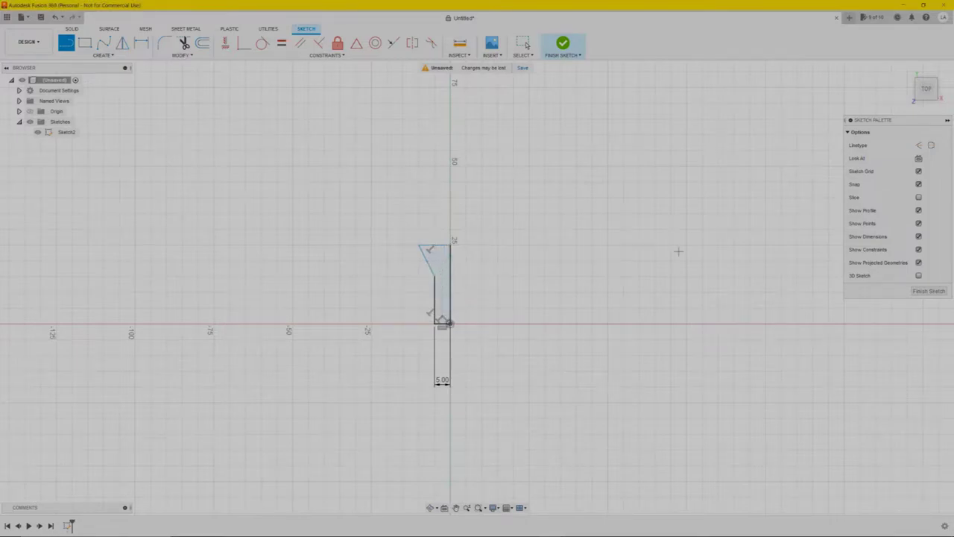
click(929, 290)
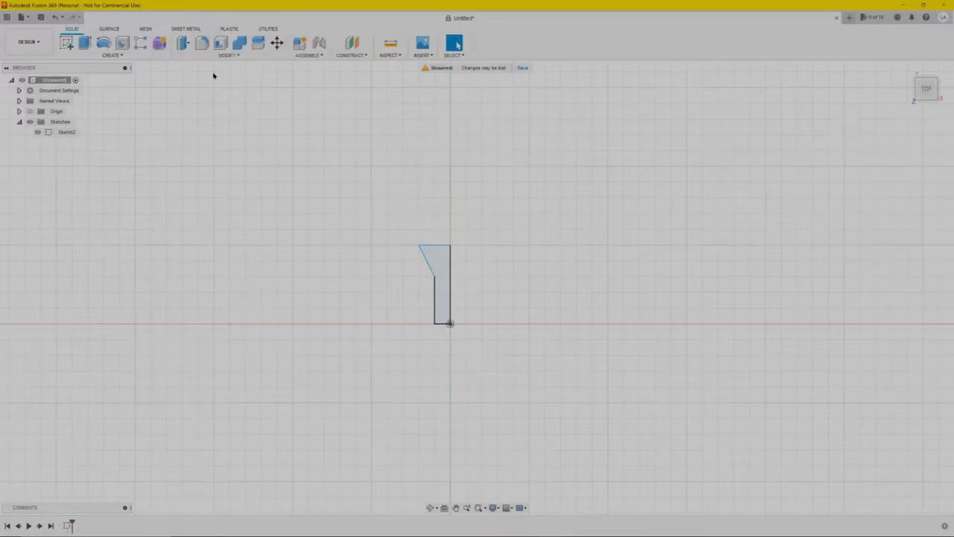
Revolve the half-screw profile 360 degrees about its vertical centre line as a new body
click(105, 44)
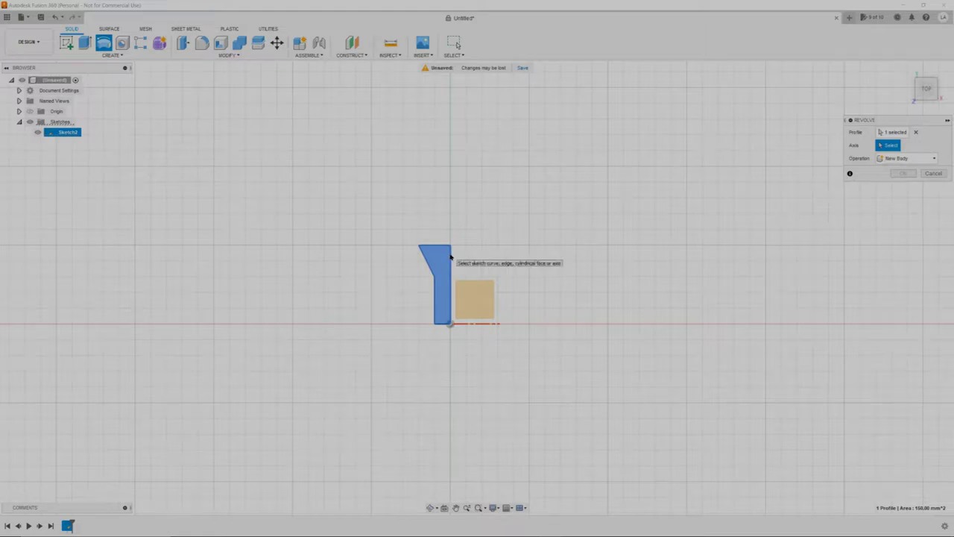
click(450, 257)
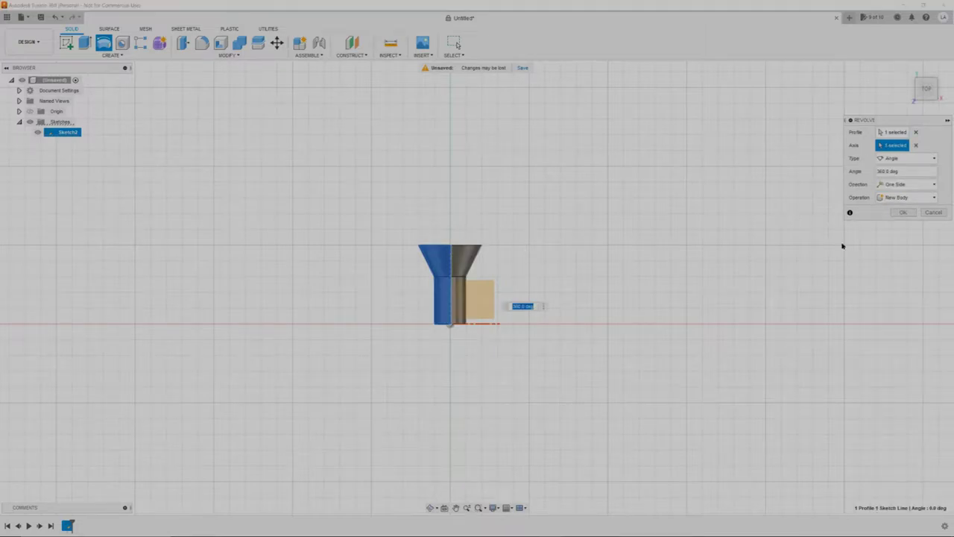
click(905, 214)
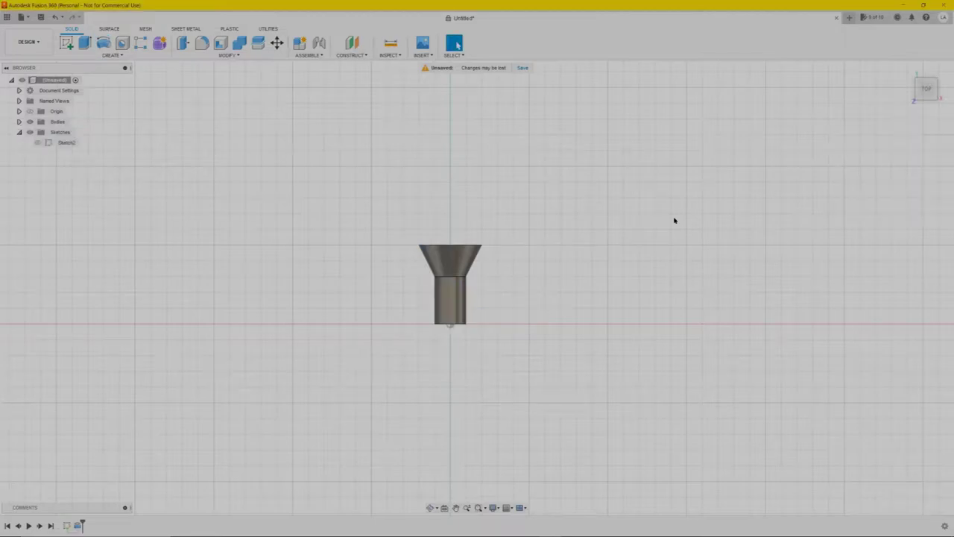
Start a sketch on the screw head's flat face and draw a 16 mm diameter circle centred on the origin
shift+middle_drag(596, 241, 589, 303)
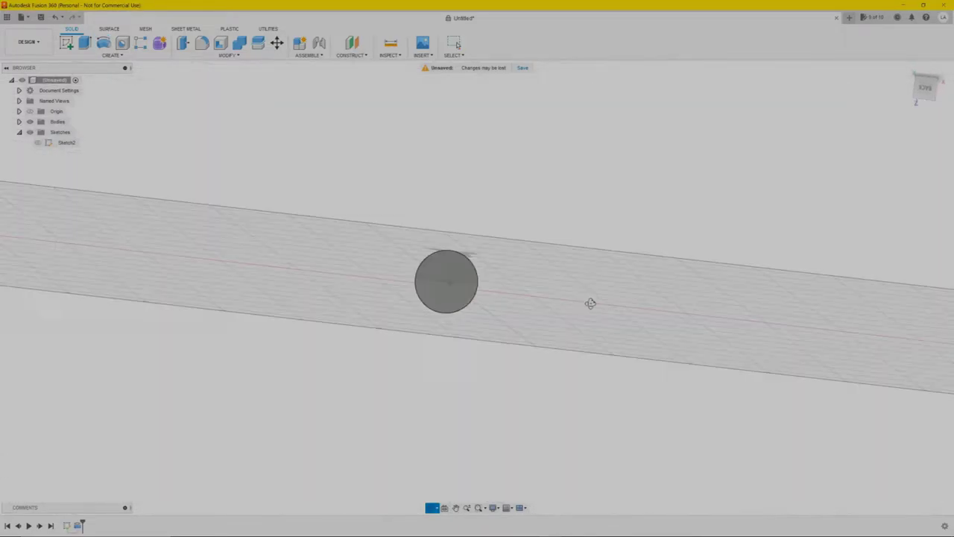
click(65, 42)
click(437, 281)
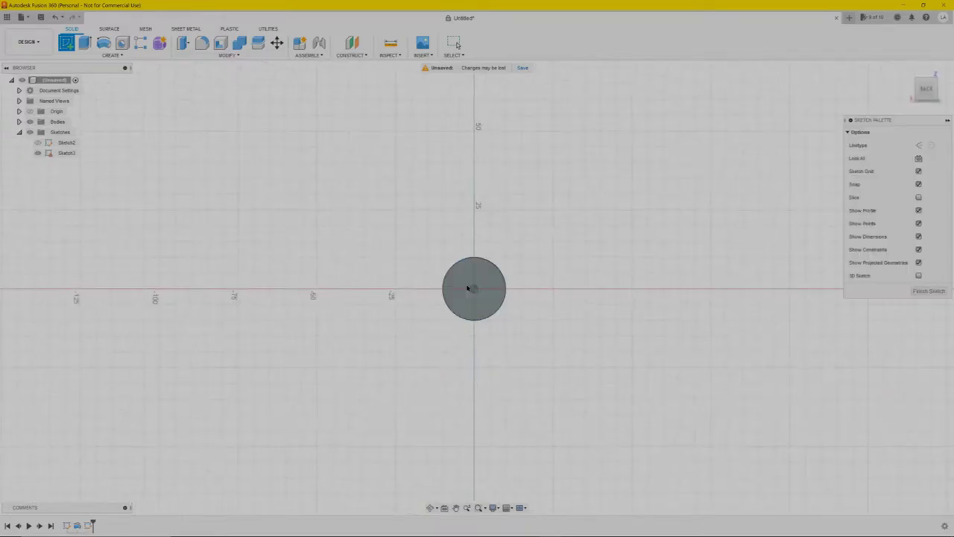
scroll(477, 294, up, 6)
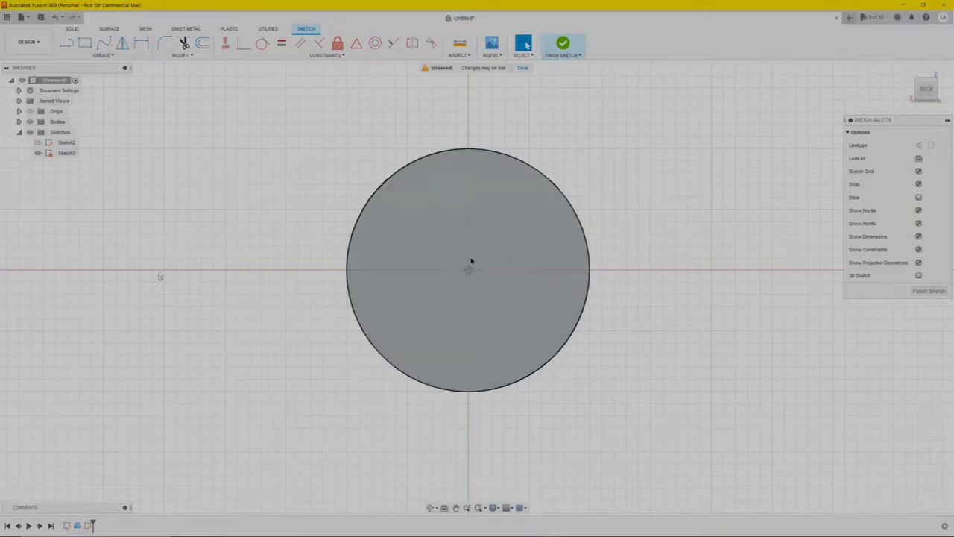
key(c)
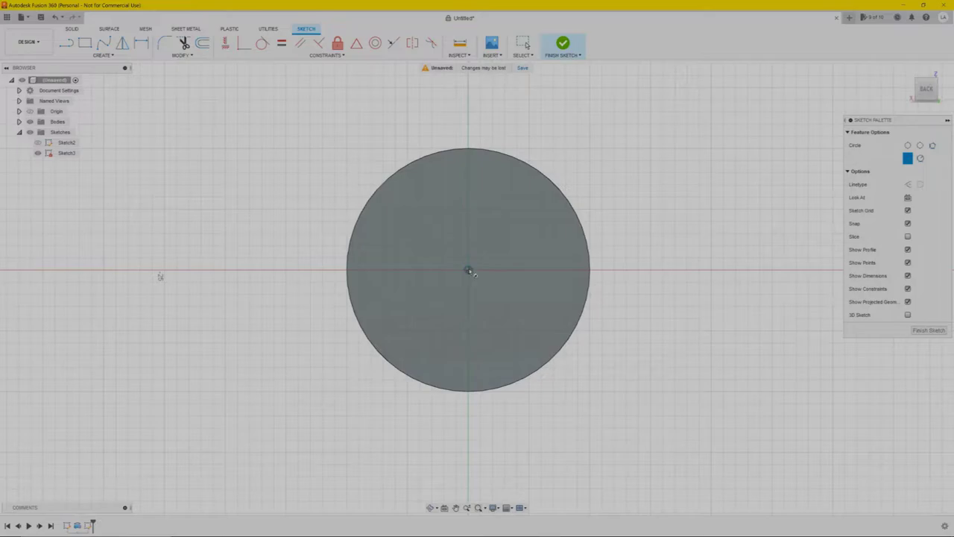
click(468, 270)
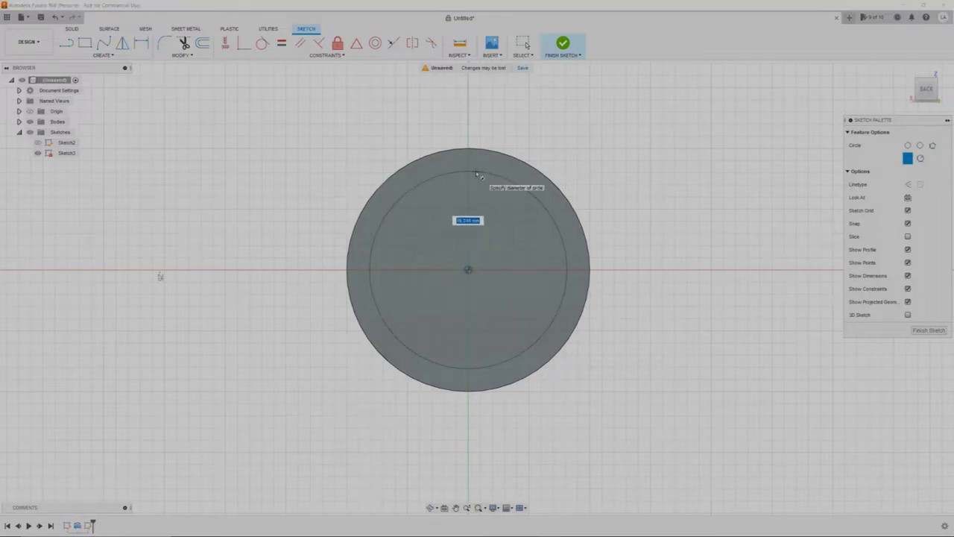
text(16)
key(Return)
key(Escape)
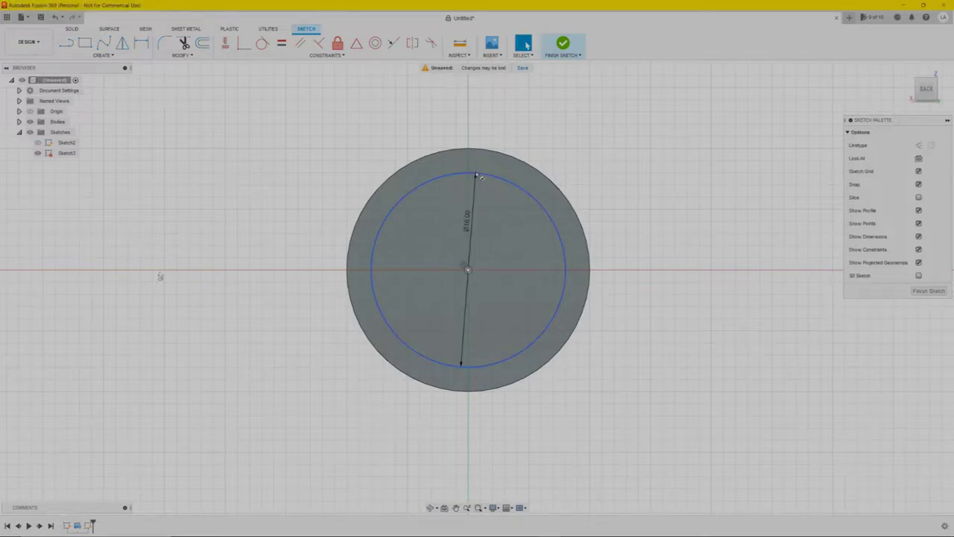
Draw two vertical and two horizontal lines across the 16 mm circle, each pair about 4 mm apart around the centre, and finish the sketch
click(67, 43)
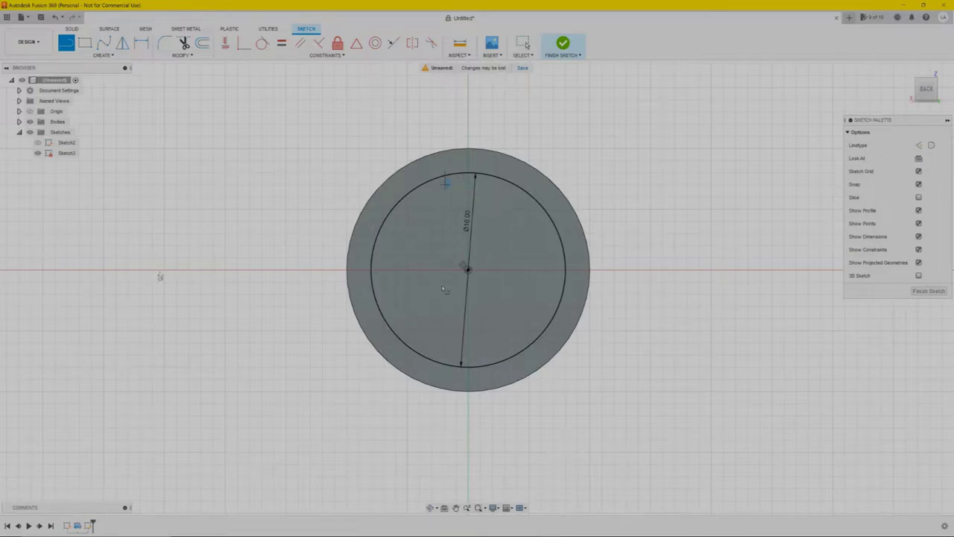
click(445, 176)
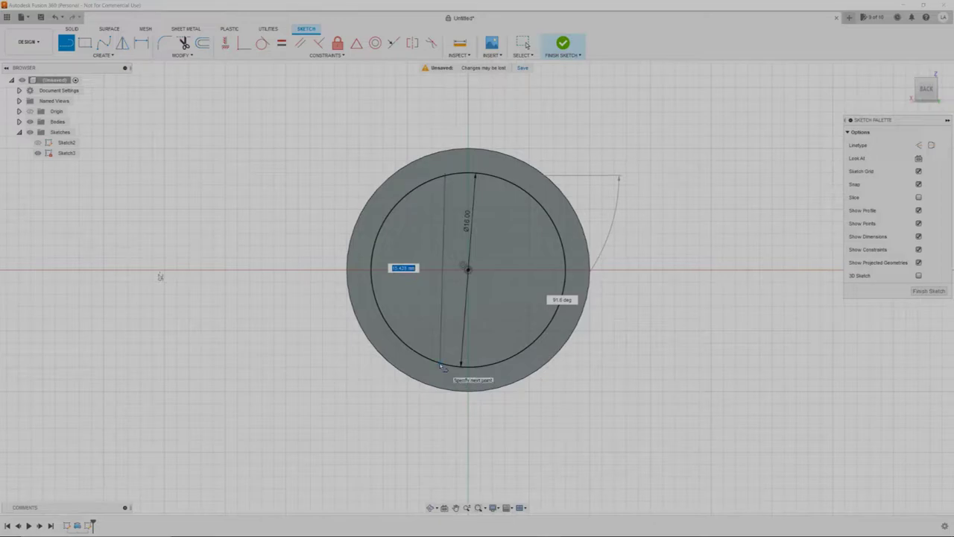
key(Escape)
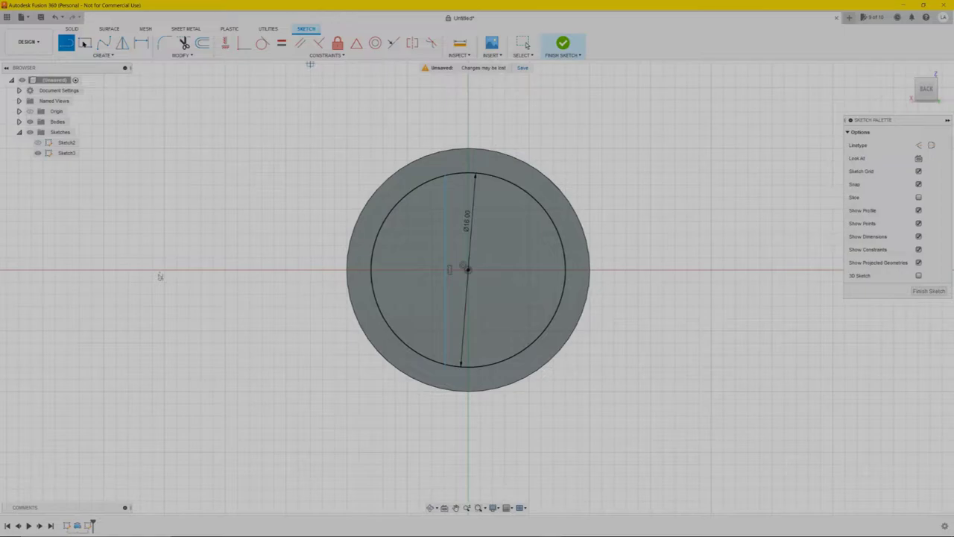
click(492, 178)
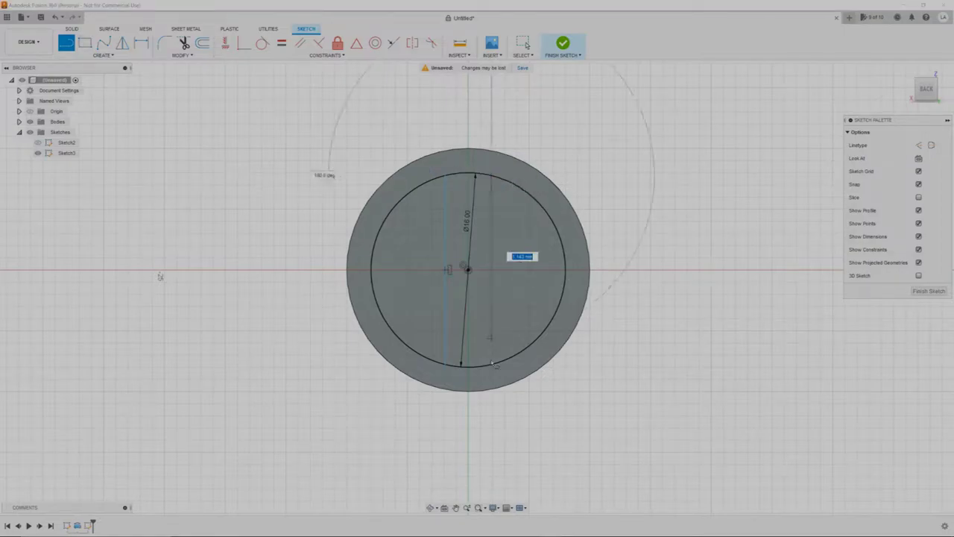
key(Escape)
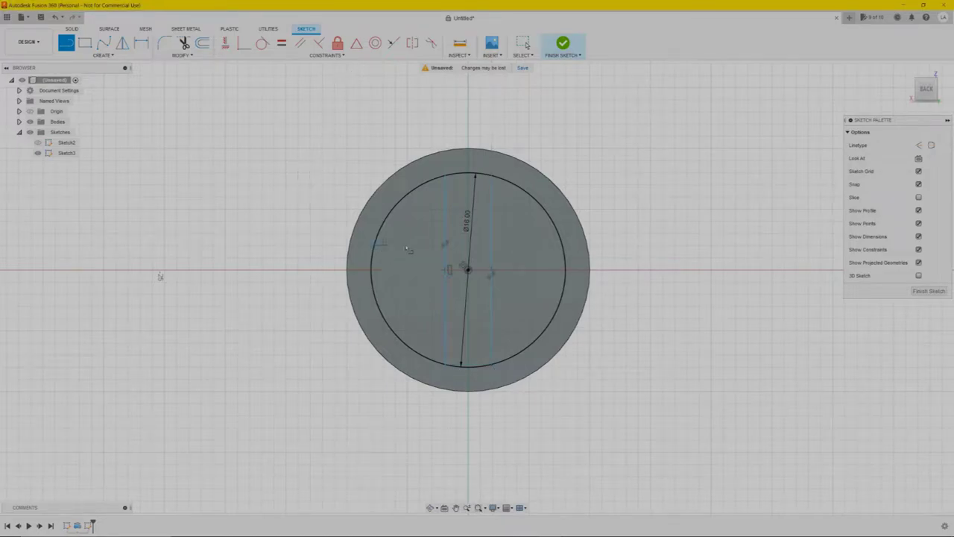
click(376, 245)
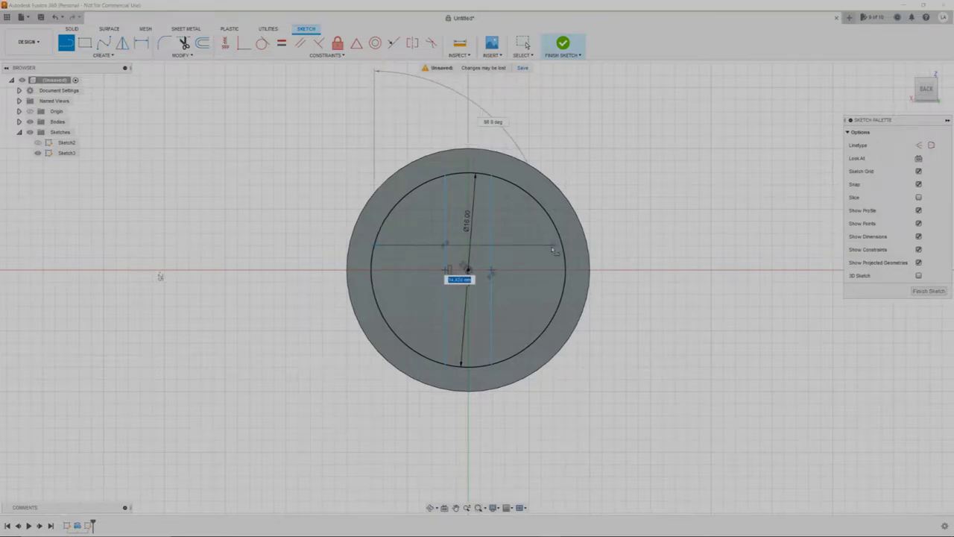
key(Escape)
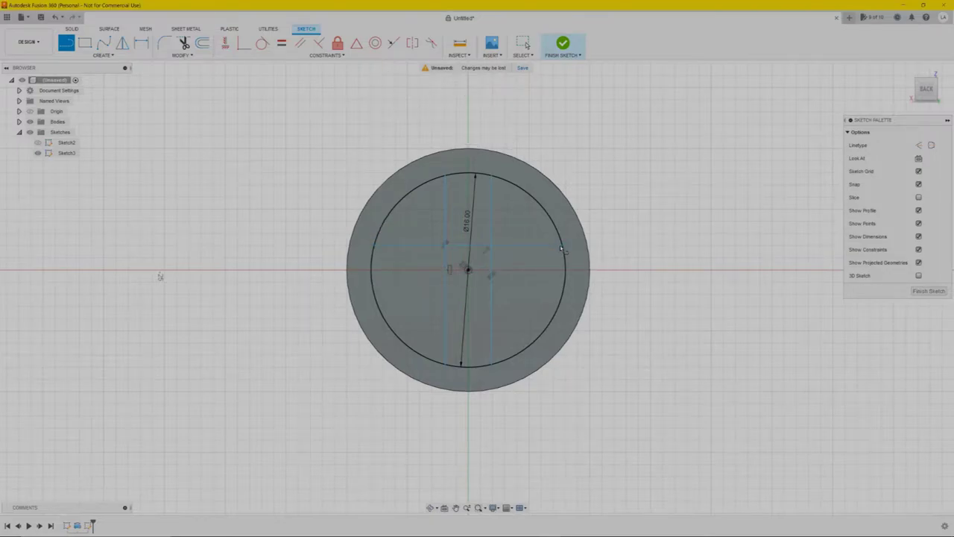
click(373, 294)
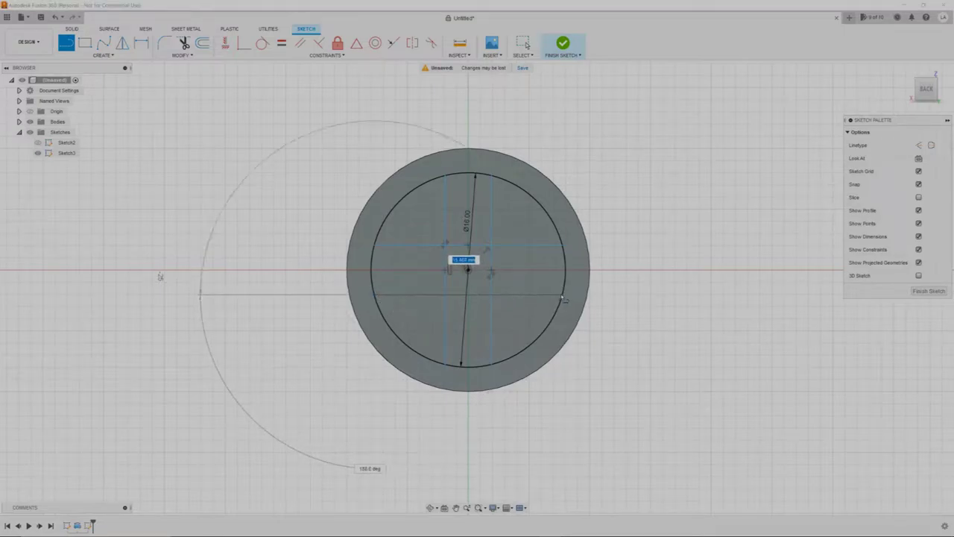
key(Escape)
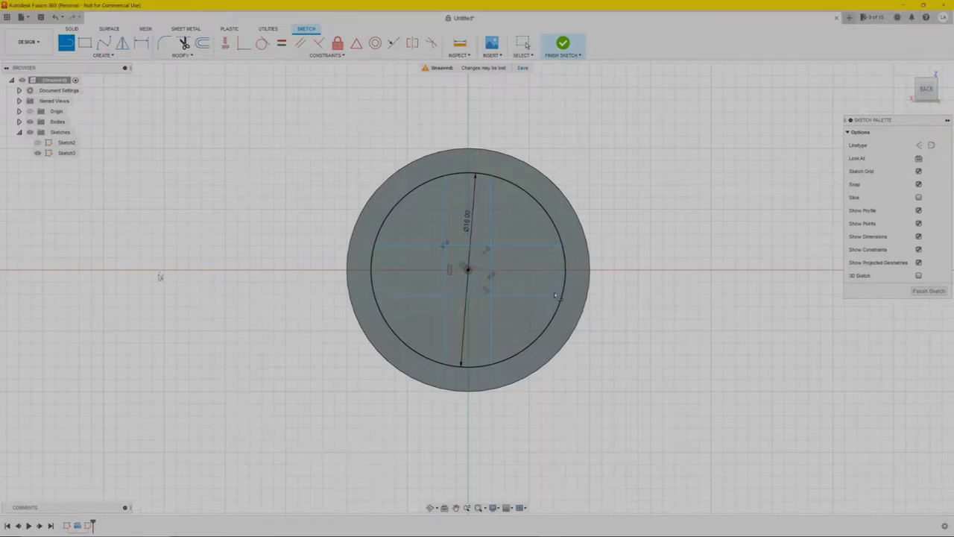
click(928, 291)
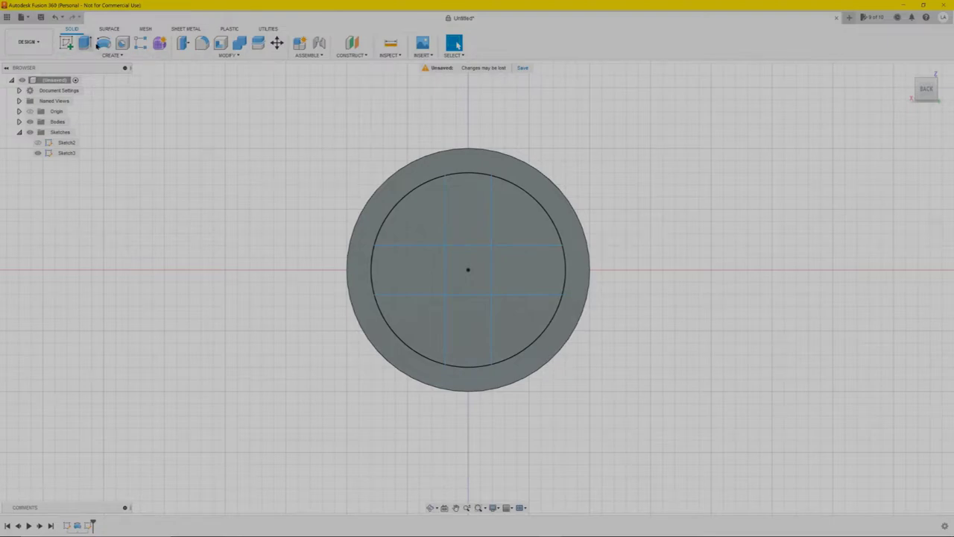
Extrude the five cross-shaped profiles inside the circle by -2 mm as a cut into the screw head
click(84, 43)
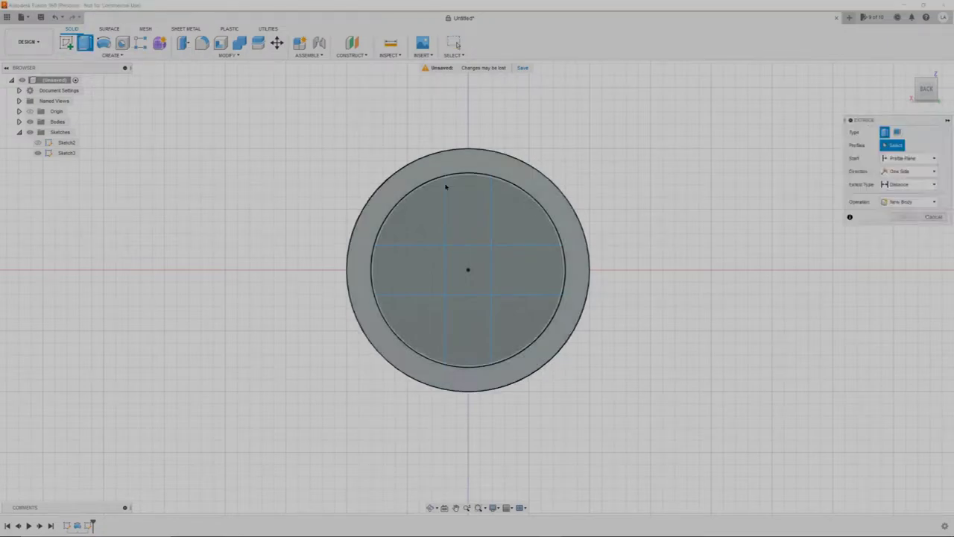
click(457, 214)
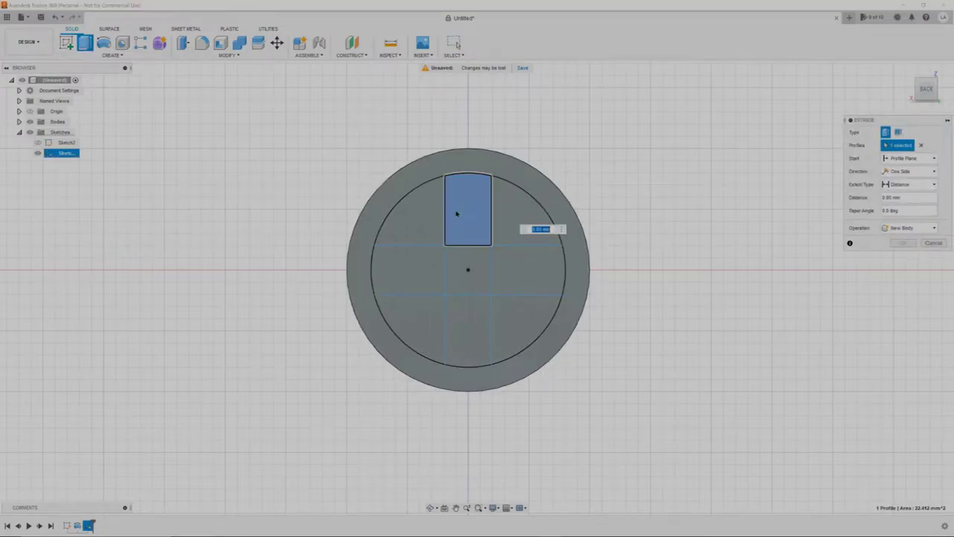
click(436, 272)
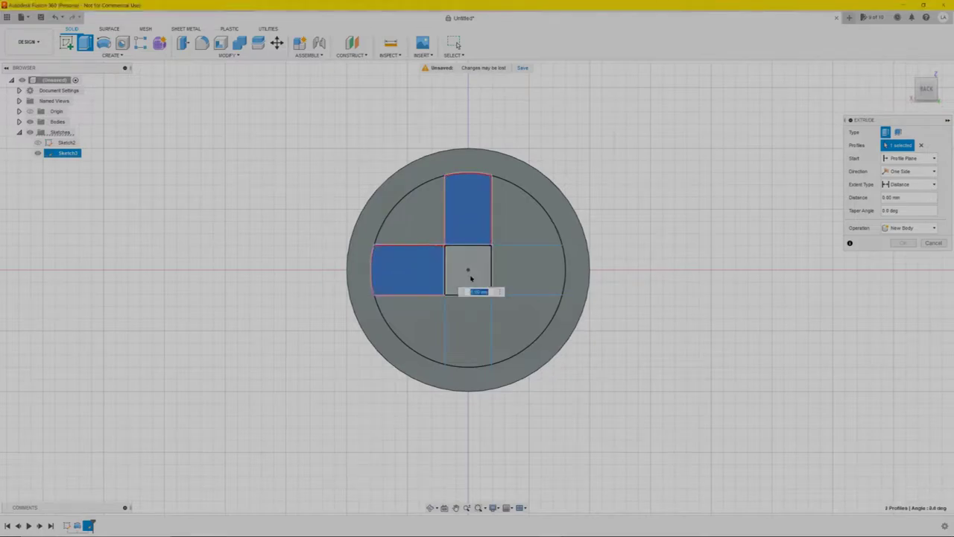
click(468, 270)
click(469, 321)
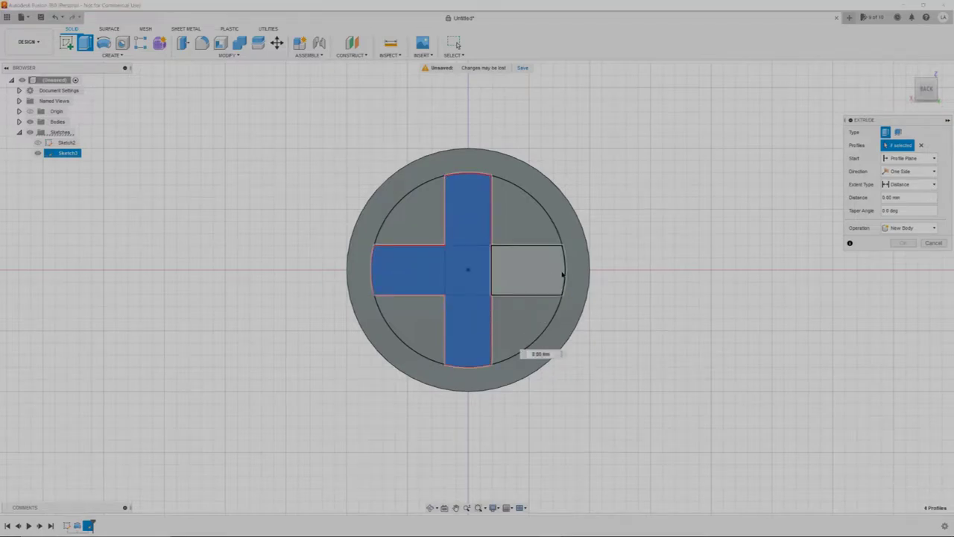
click(562, 275)
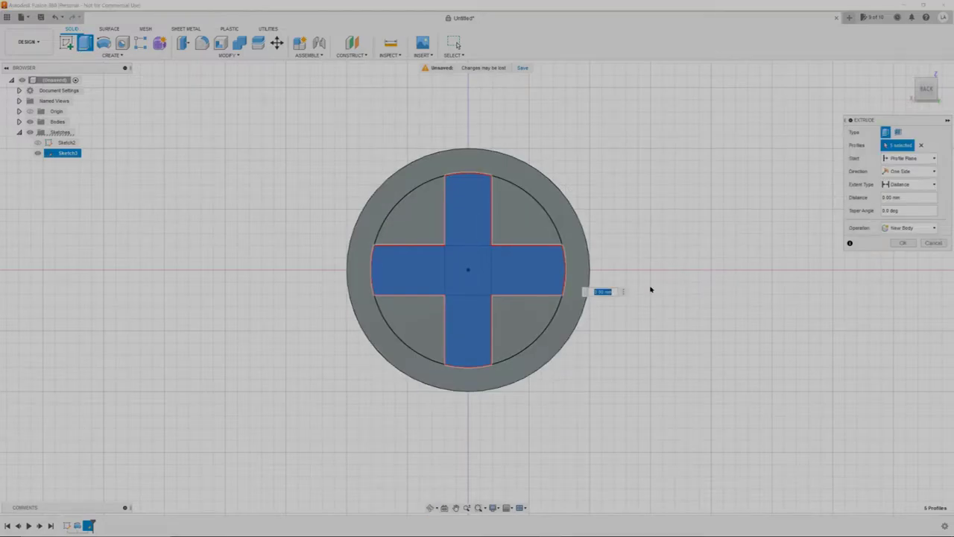
key(BackSpace)
text(-2)
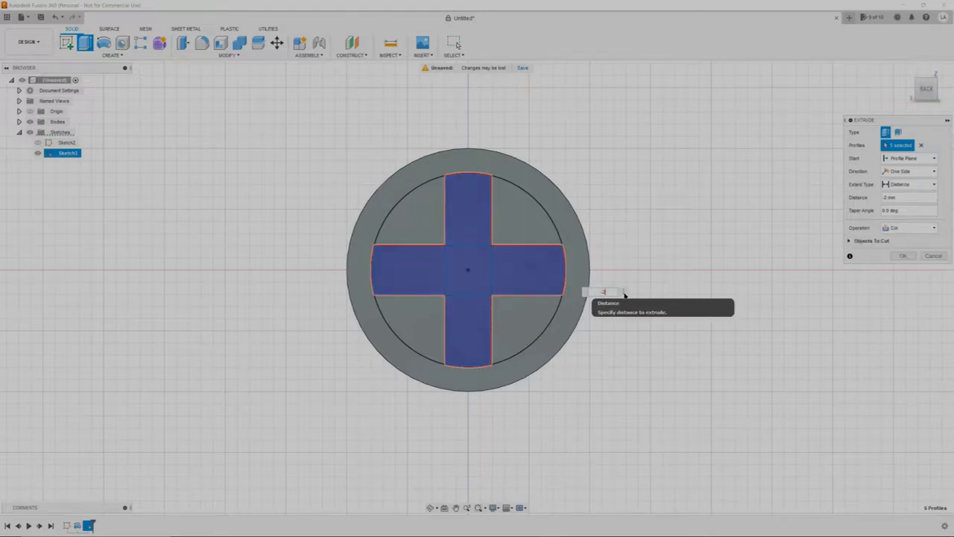
key(Return)
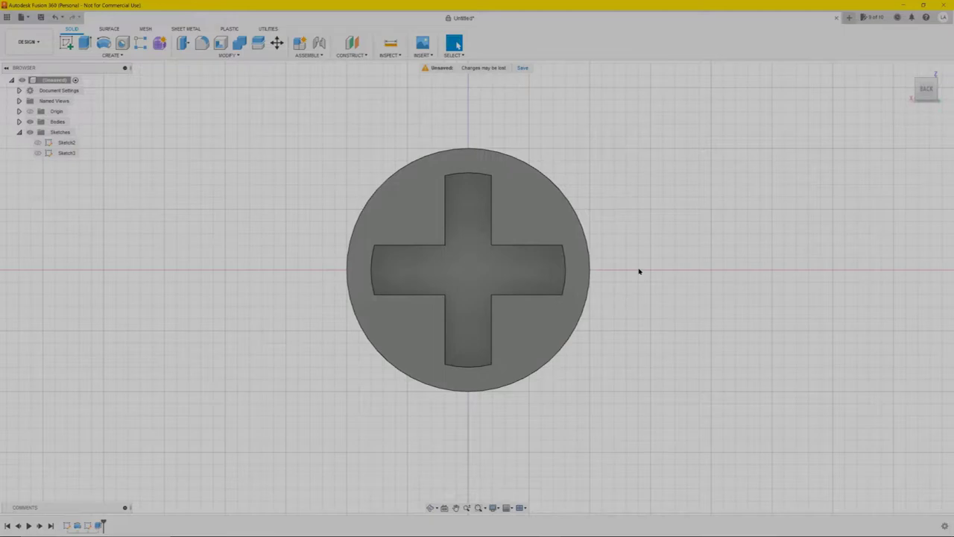
Move the screw body about 27.7 mm away from the origin along the X axis, using an X distance of about -27.7 mm
shift+middle_drag(655, 264, 653, 174)
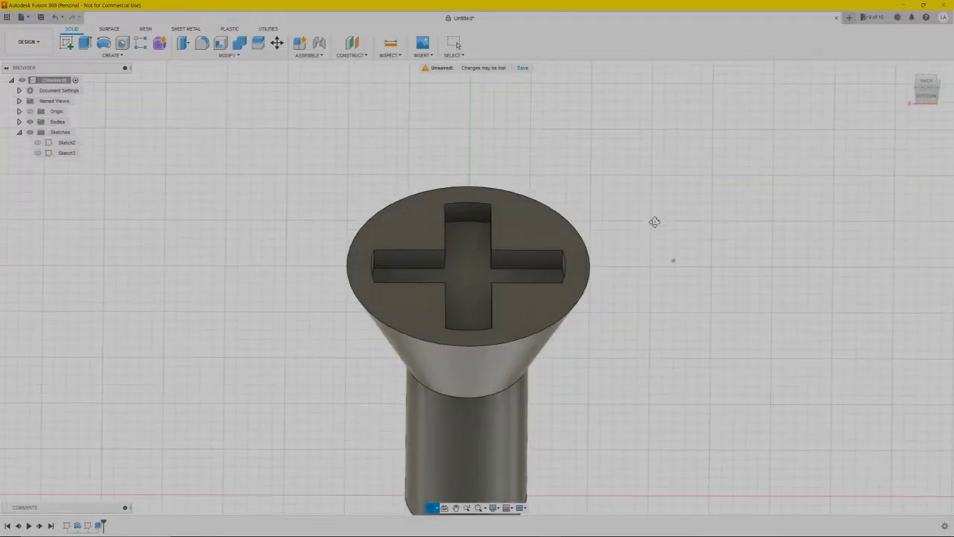
mouse_move(656, 242)
shift+middle_down()
mouse_move(637, 179)
mouse_move(647, 226)
shift+middle_up()
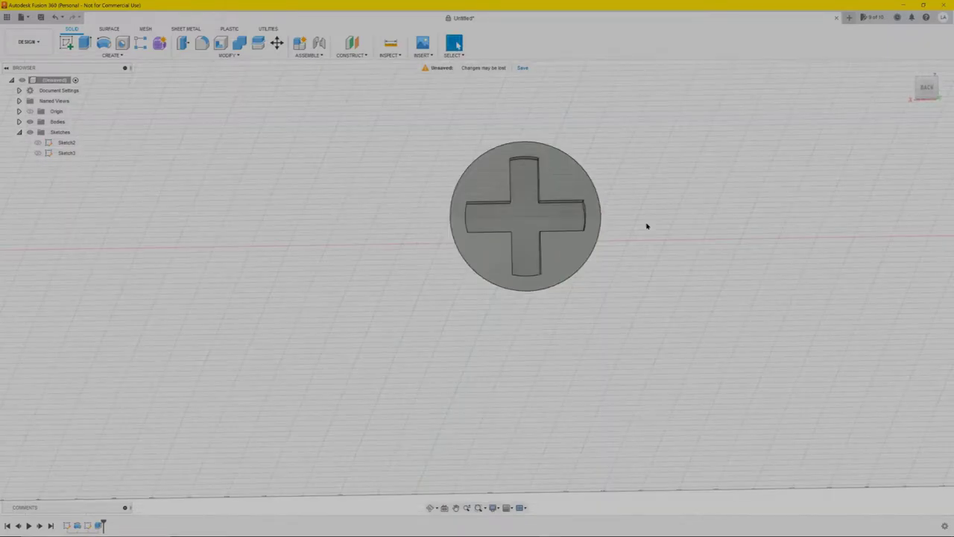
click(924, 87)
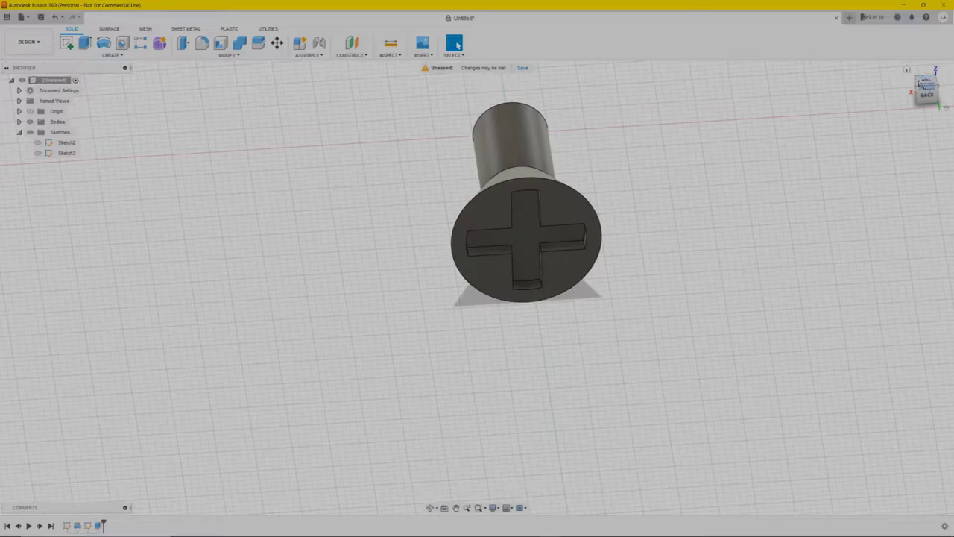
click(907, 70)
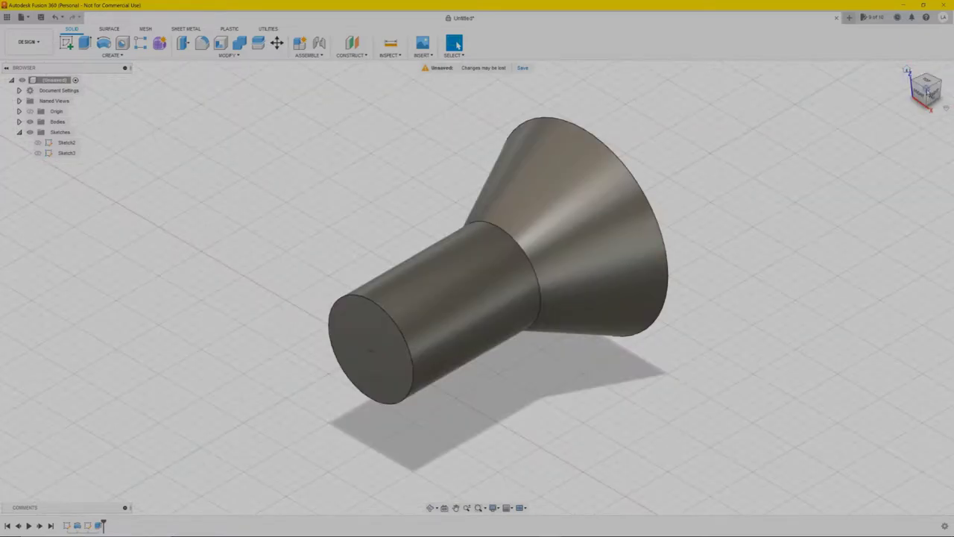
click(934, 84)
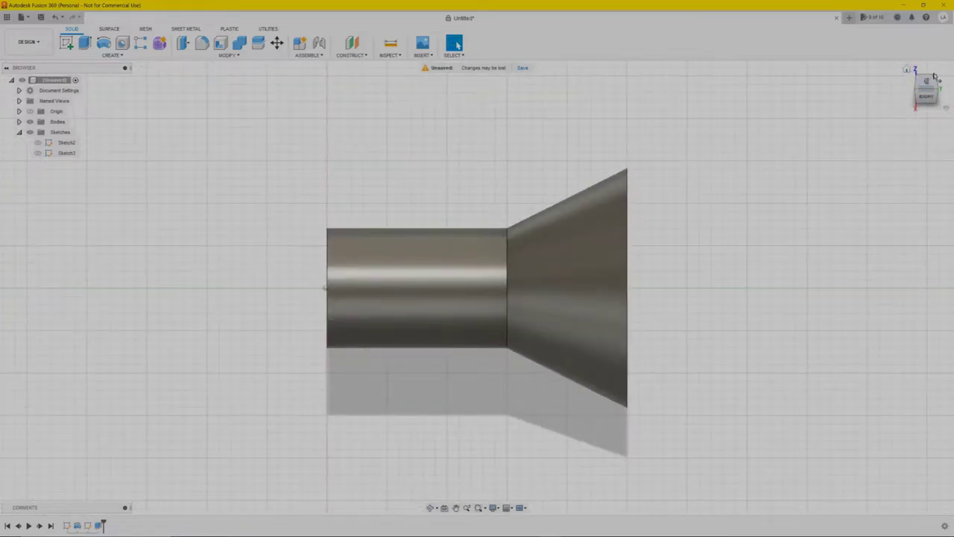
click(928, 82)
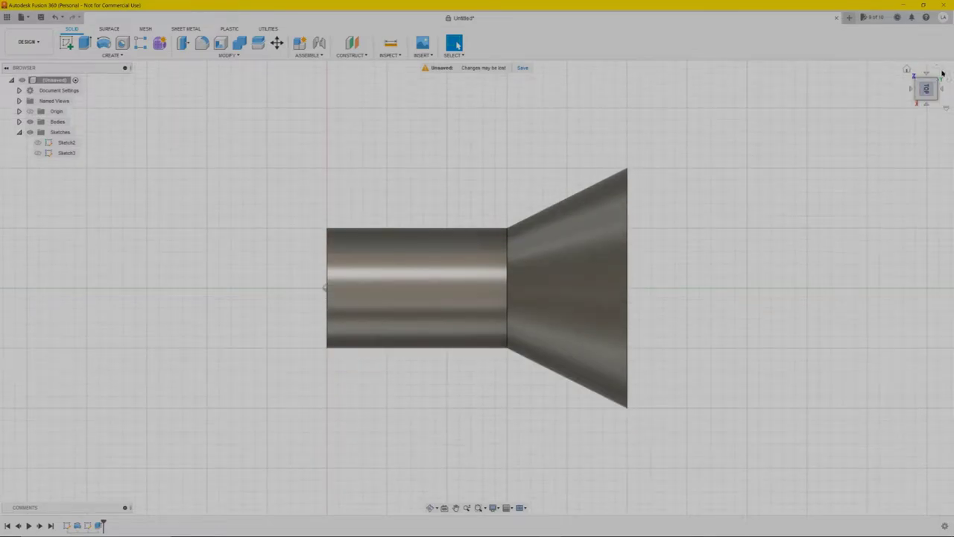
click(940, 67)
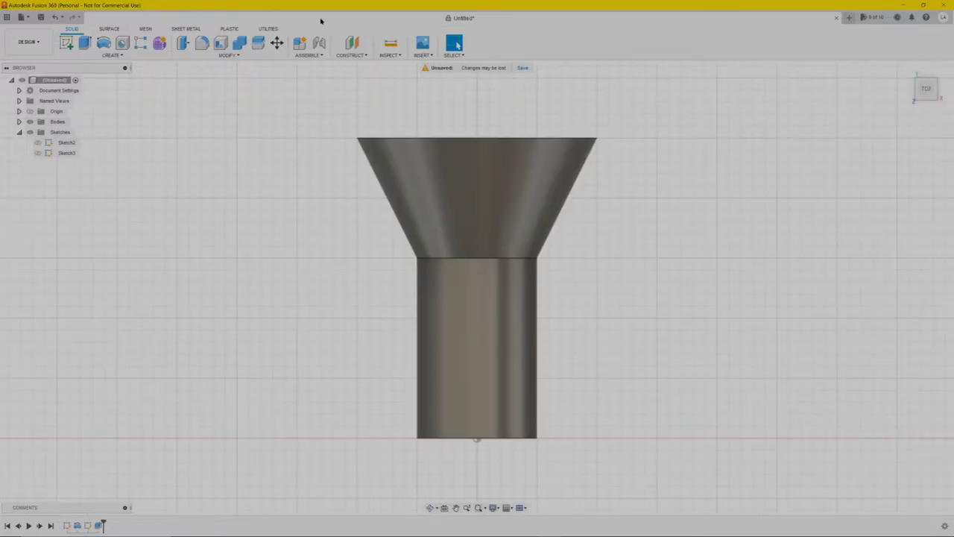
click(274, 43)
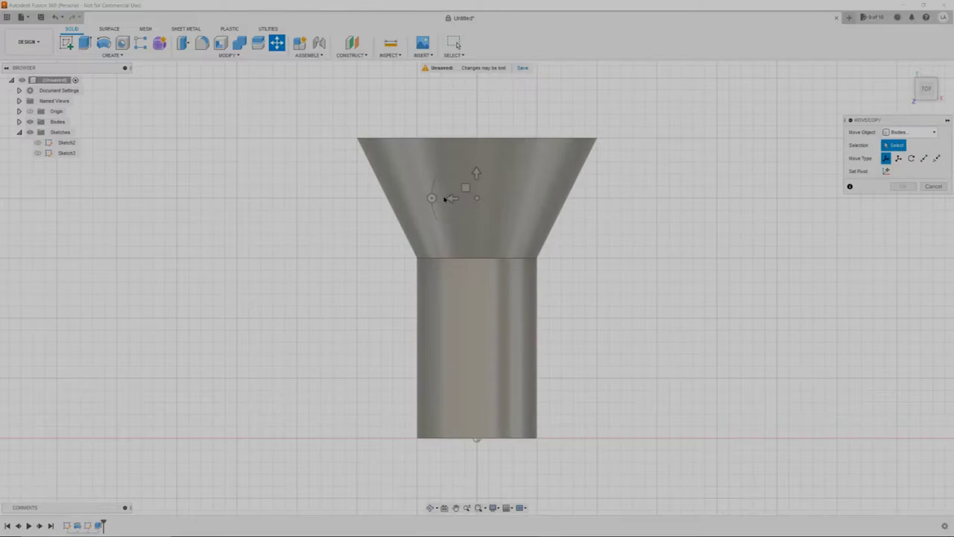
click(445, 198)
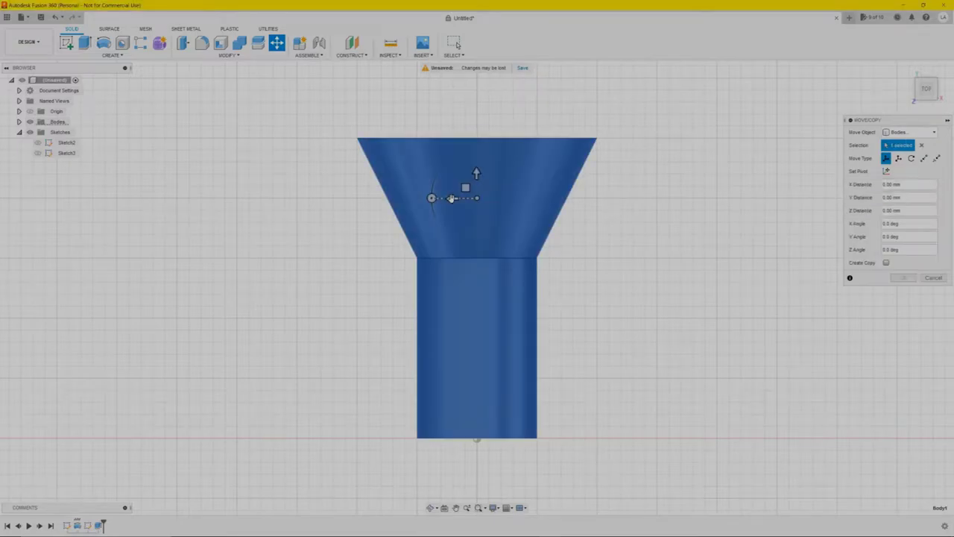
drag(451, 199, 785, 260)
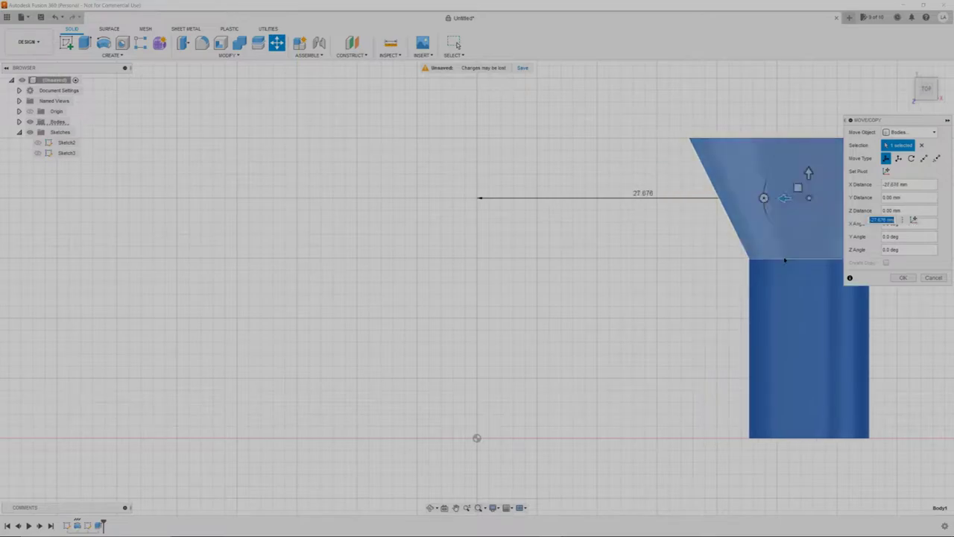
click(902, 277)
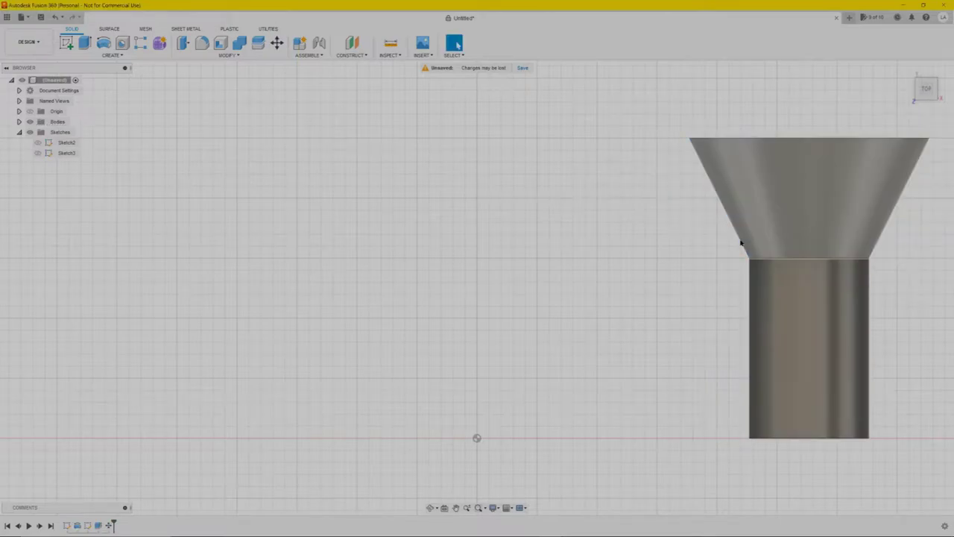
Sketch a six-sided circumscribed polygon with a 10 mm radius centred on the origin in the XY plane, and finish the sketch
click(66, 44)
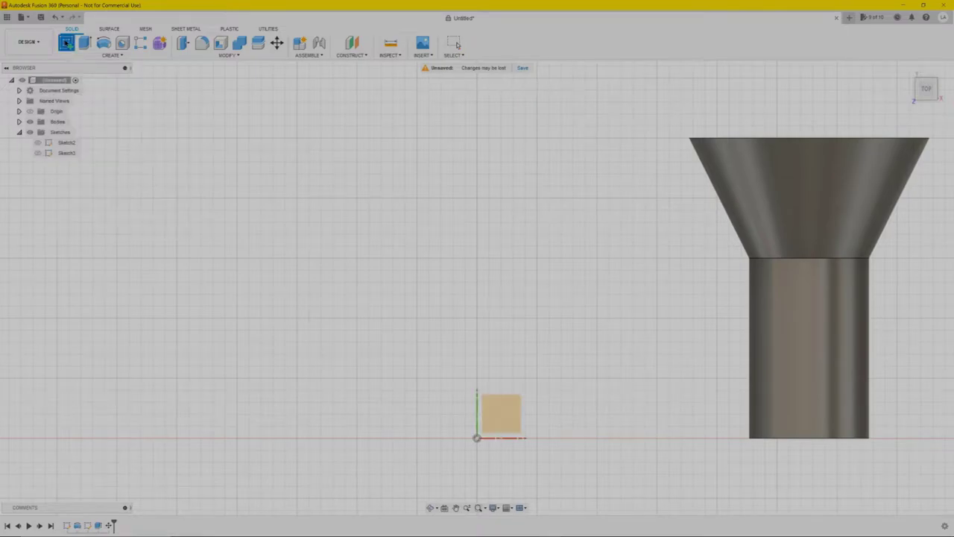
click(511, 407)
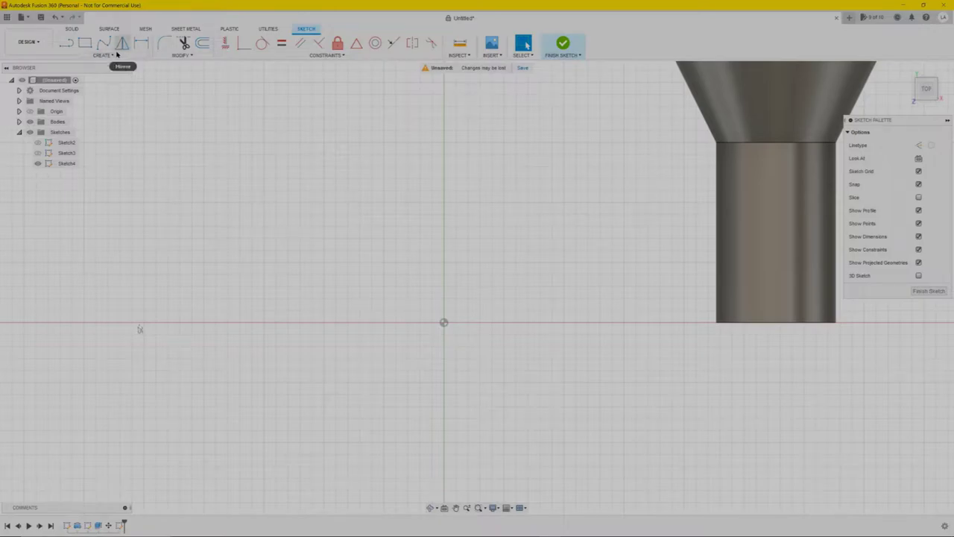
click(104, 55)
click(109, 57)
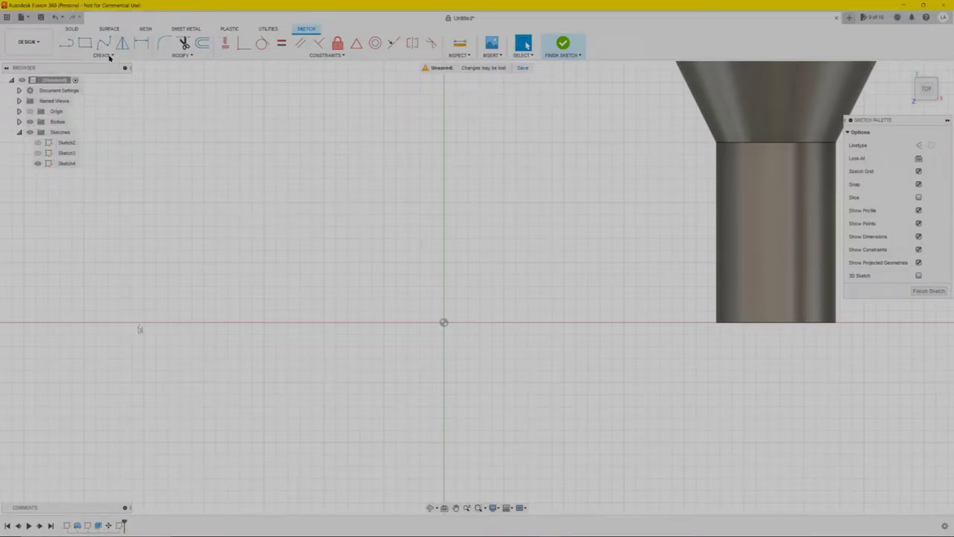
click(110, 57)
mouse_move(105, 103)
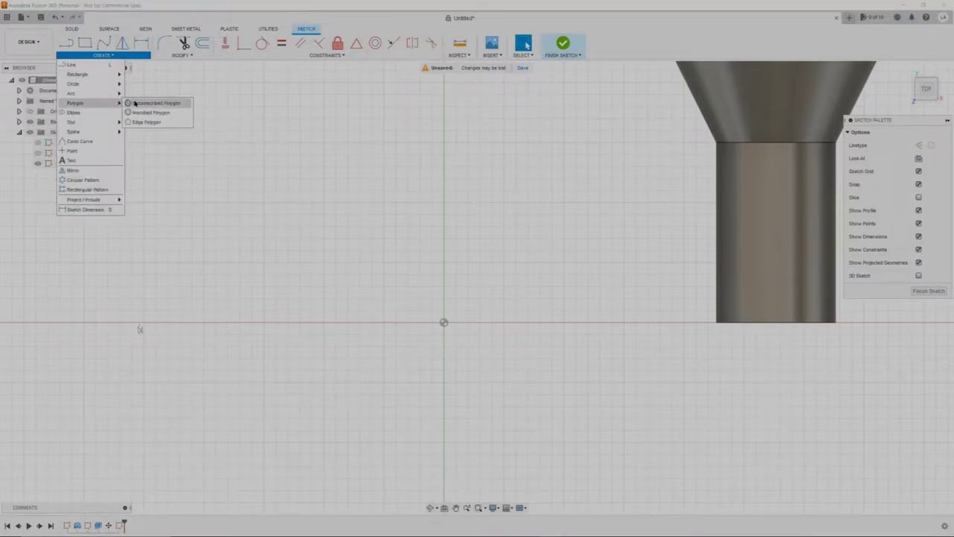
click(135, 103)
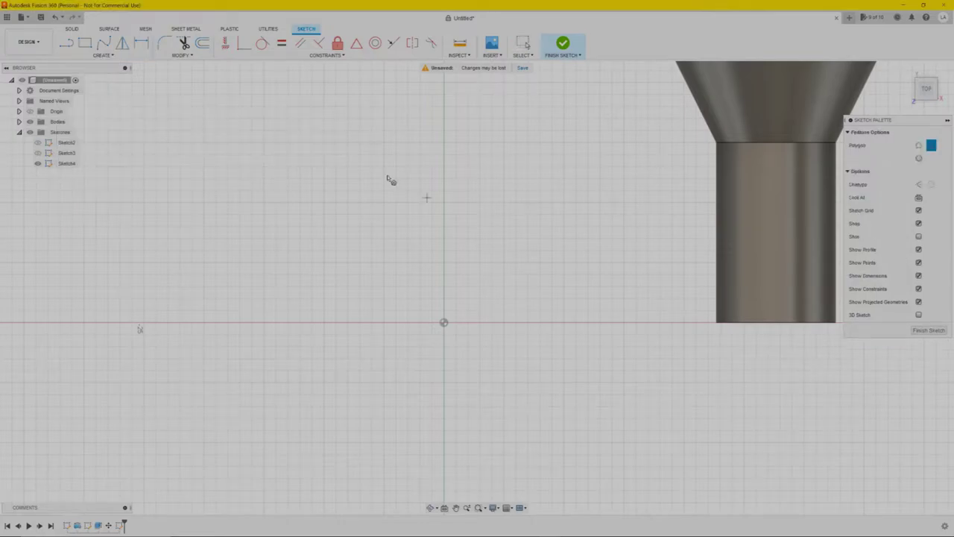
click(444, 322)
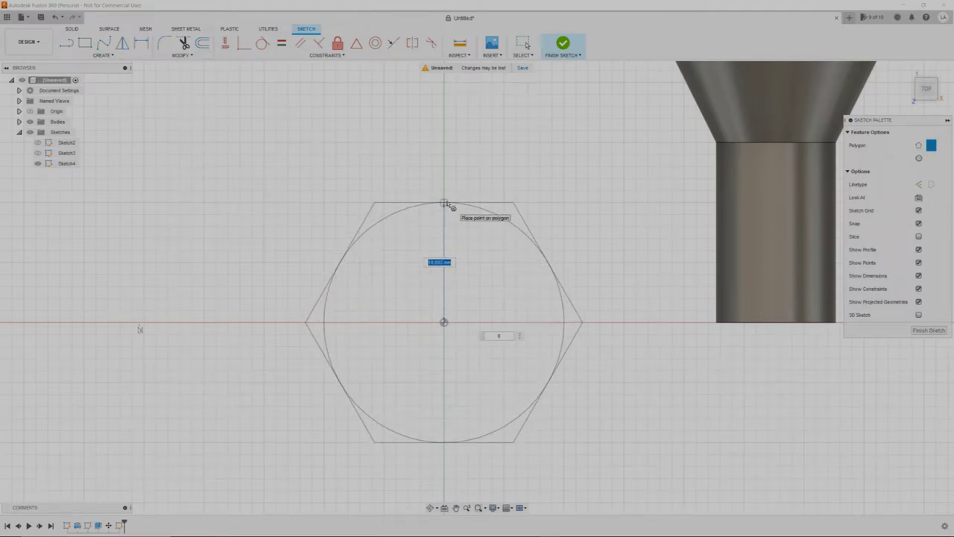
click(445, 204)
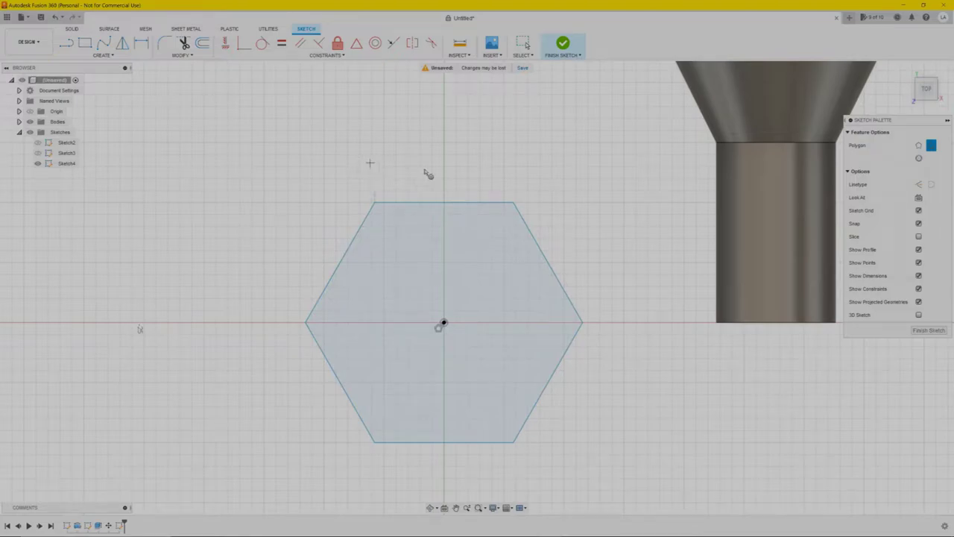
click(938, 331)
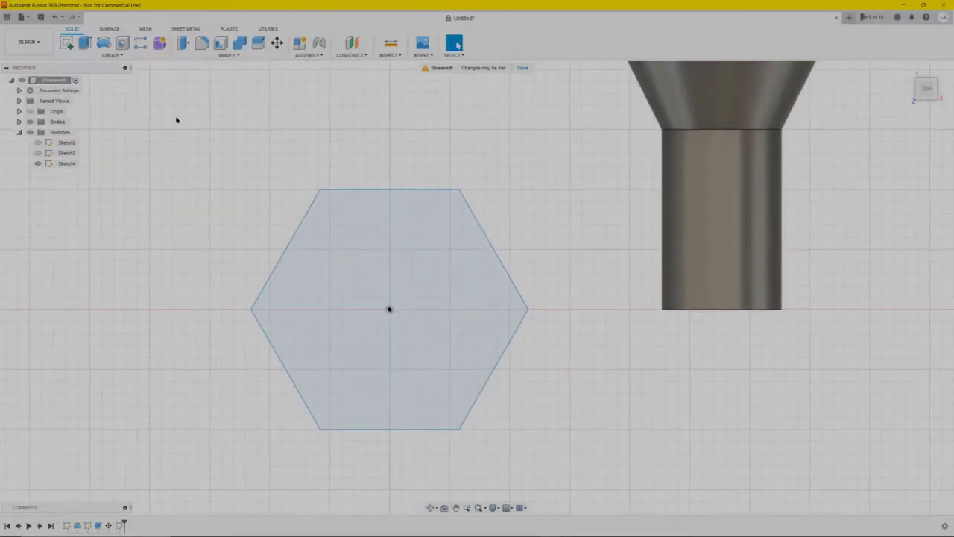
Extrude the hexagon profile as a new body to form the nut blank
click(85, 42)
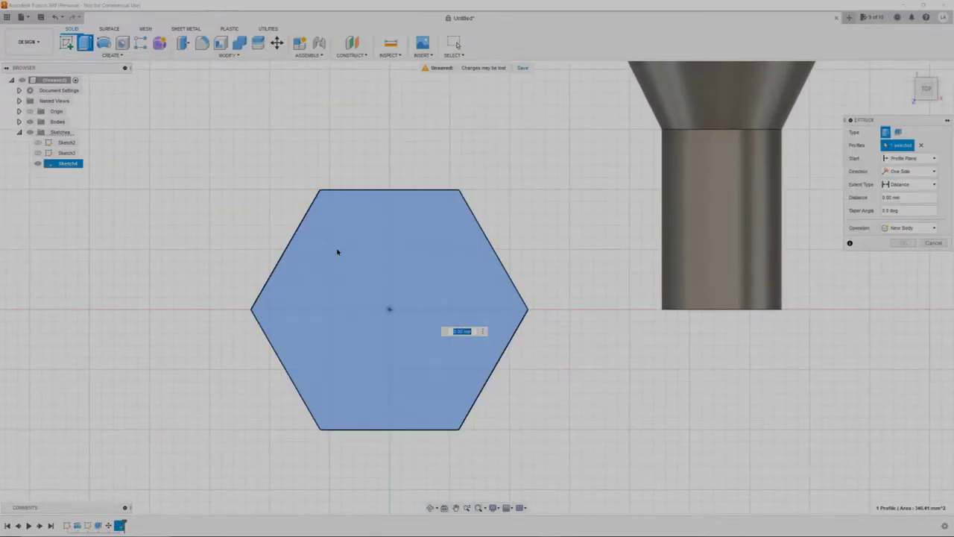
click(335, 253)
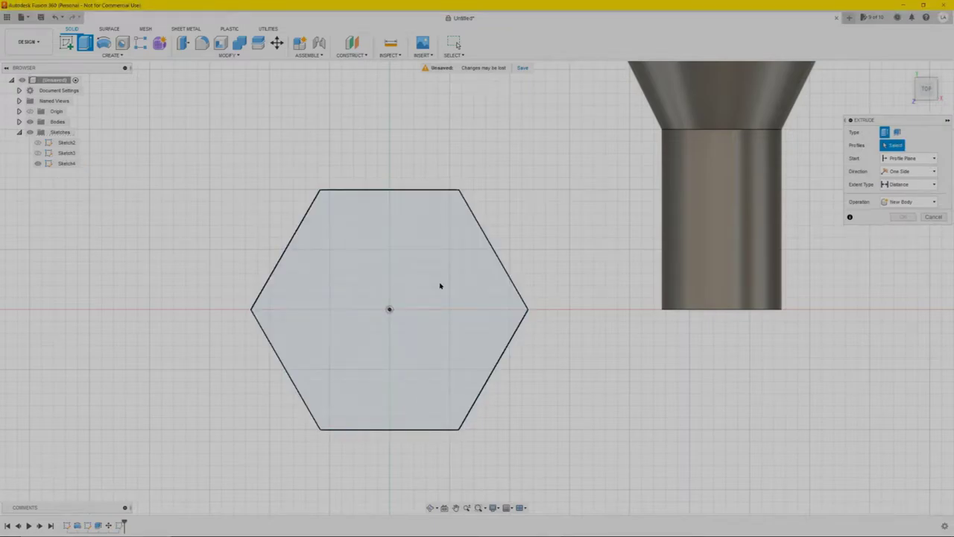
click(440, 287)
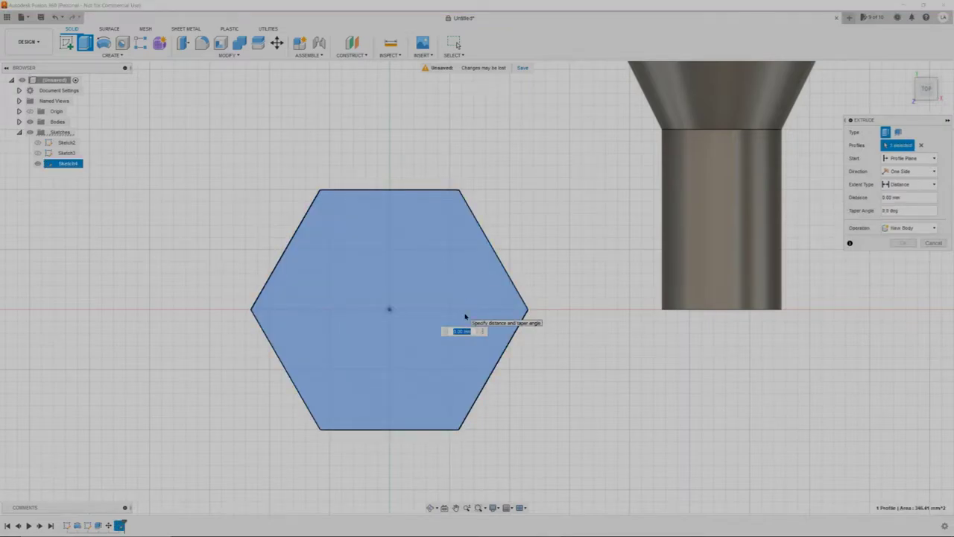
key(Escape)
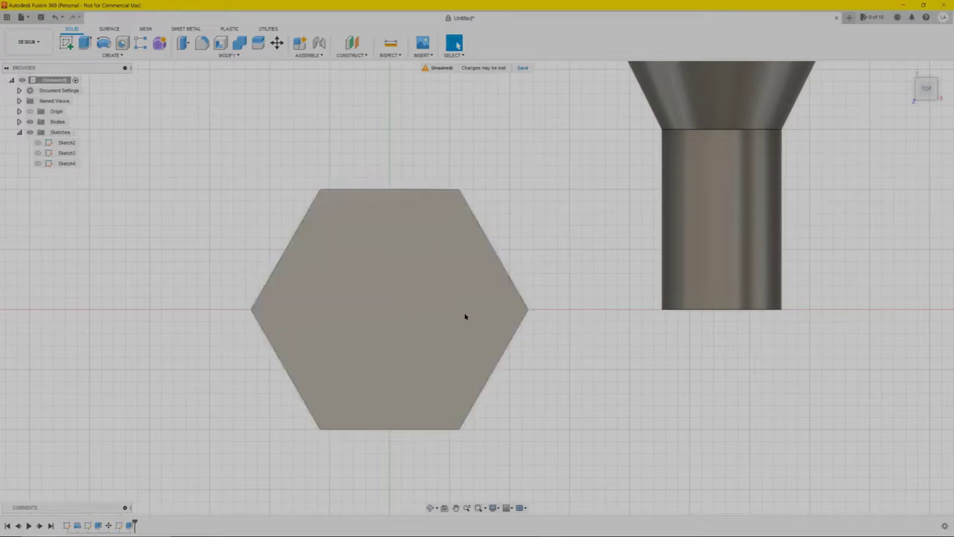
Start a sketch on the hexagonal body's top face, draw a 10 mm diameter circle centred on the origin, and finish the sketch
mouse_move(467, 328)
shift+middle_down()
mouse_move(460, 301)
mouse_move(458, 323)
shift+middle_up()
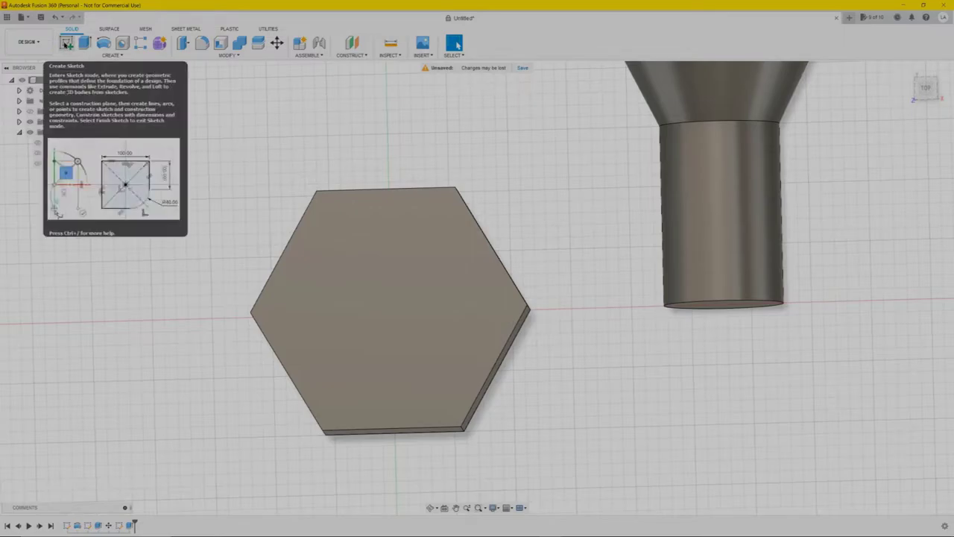
click(67, 43)
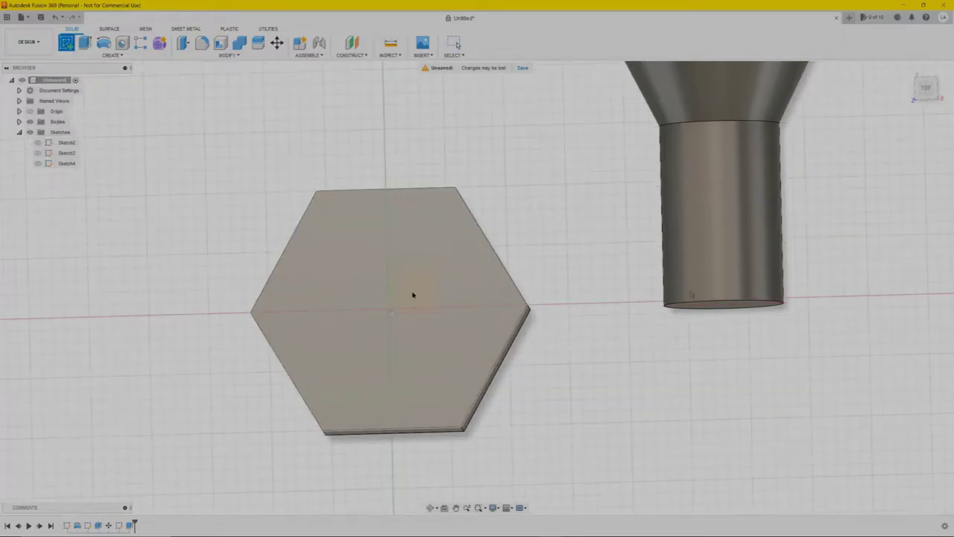
click(413, 296)
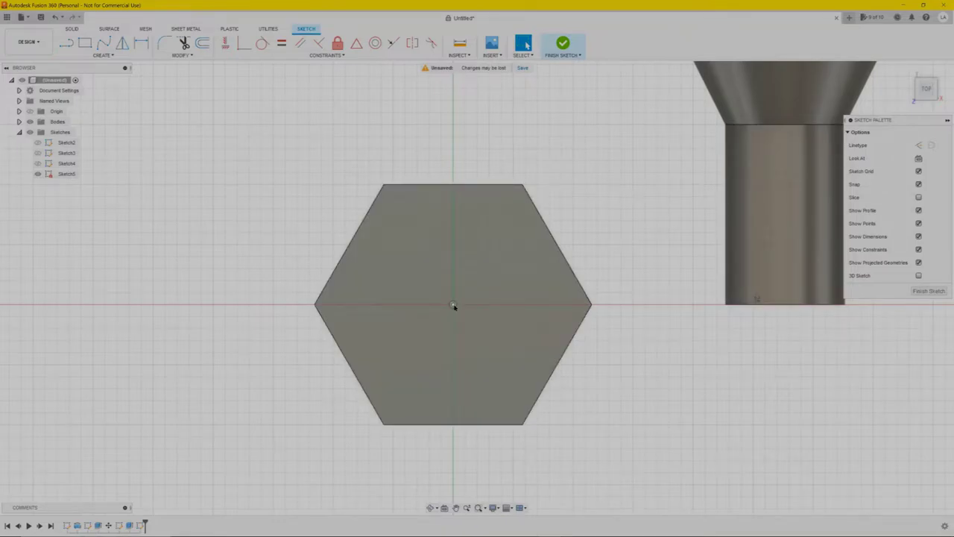
key(c)
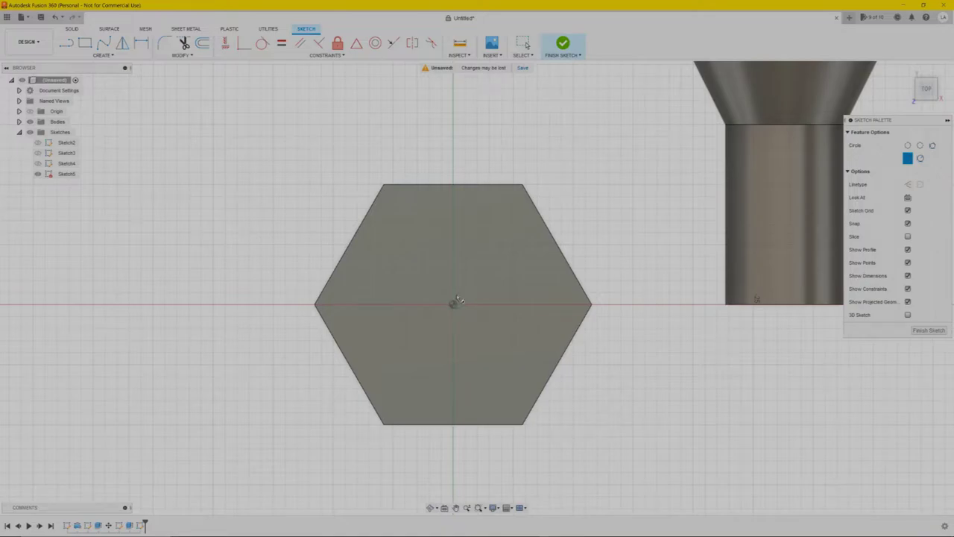
click(454, 305)
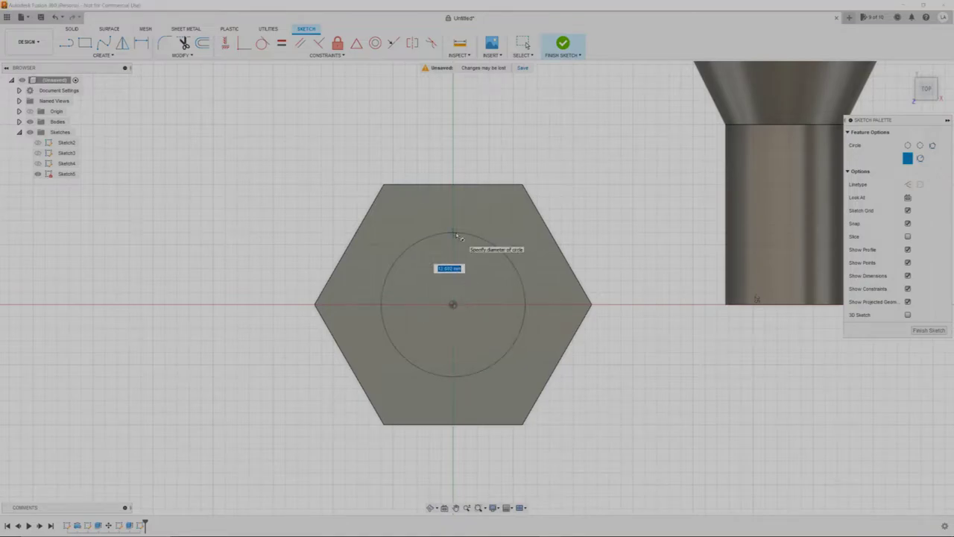
text(10)
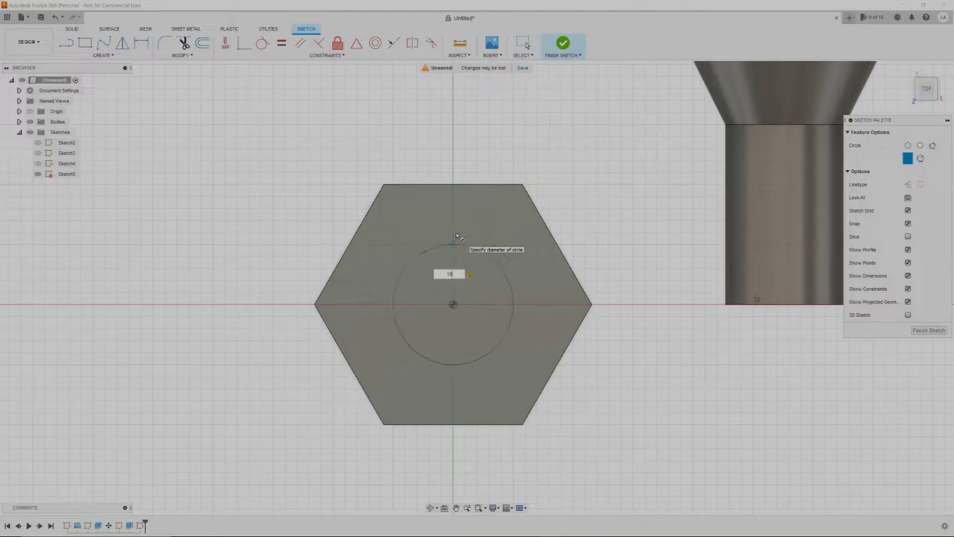
key(Return)
key(Escape)
shift+middle_drag(206, 335, 223, 305)
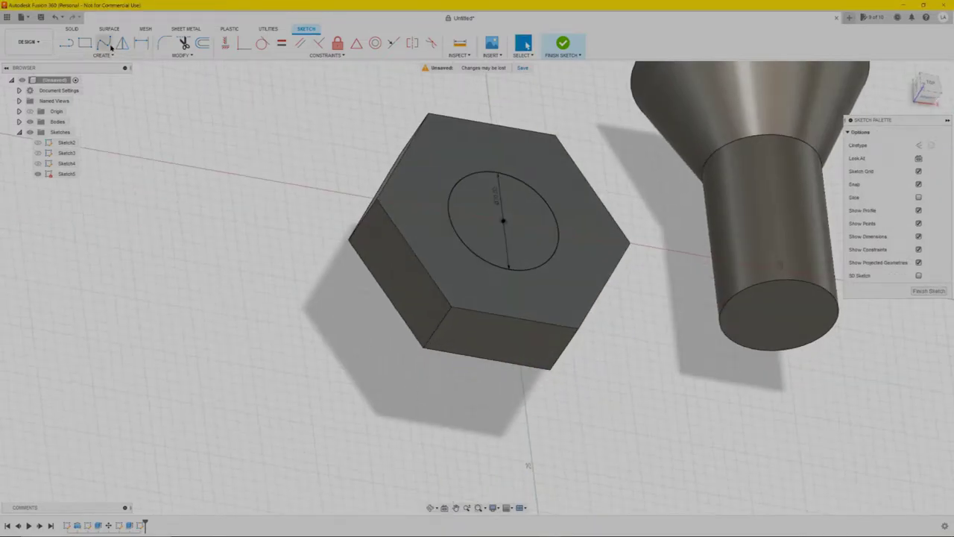
click(924, 292)
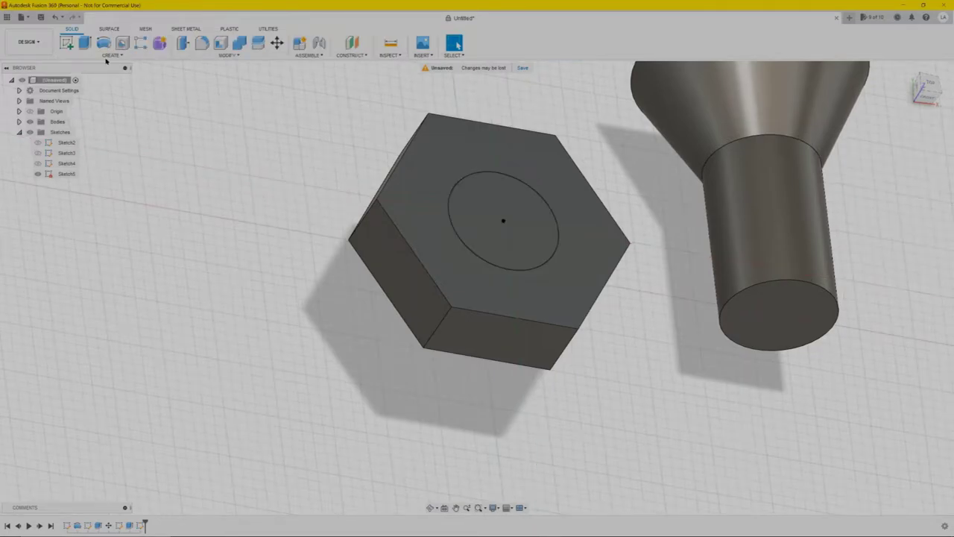
Extrude the 10 mm circle by about -12.3 mm as a cut through the hexagonal body to make the nut's hole
click(85, 42)
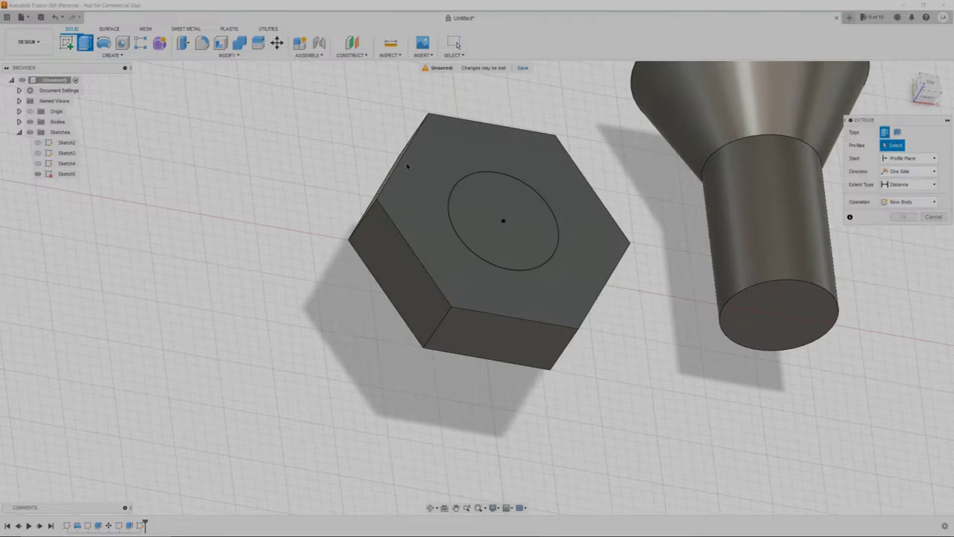
click(491, 204)
drag(506, 217, 448, 320)
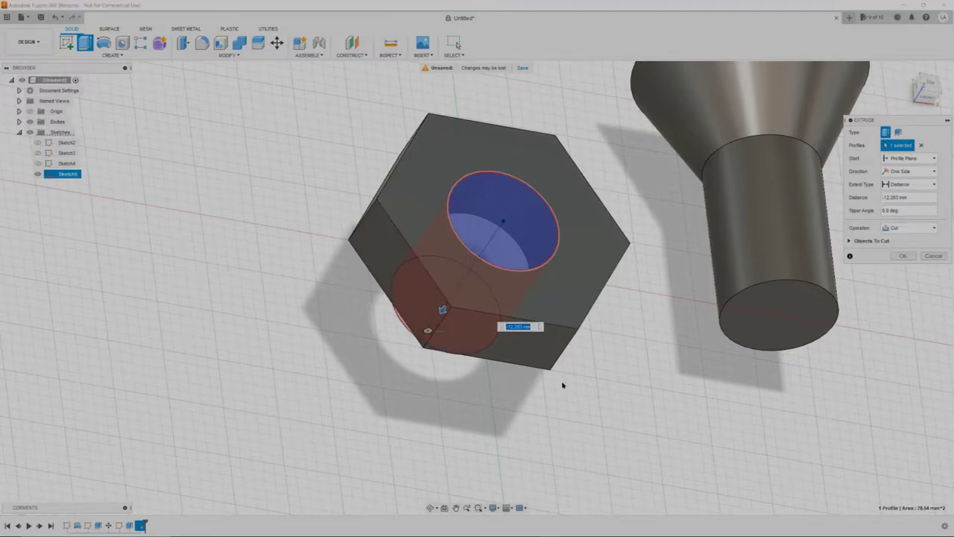
click(901, 256)
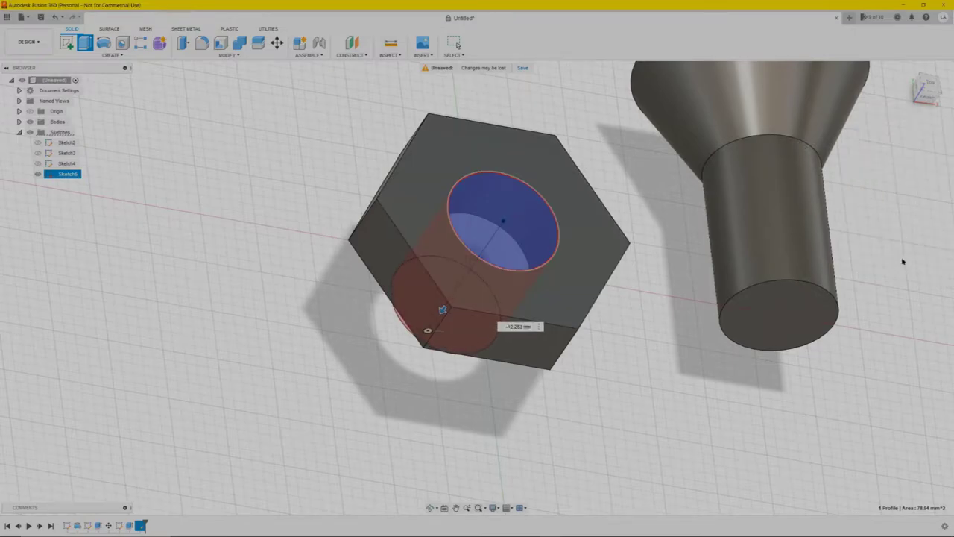
key(F6)
mouse_move(446, 226)
shift+middle_down()
mouse_move(432, 215)
mouse_move(433, 231)
shift+middle_up()
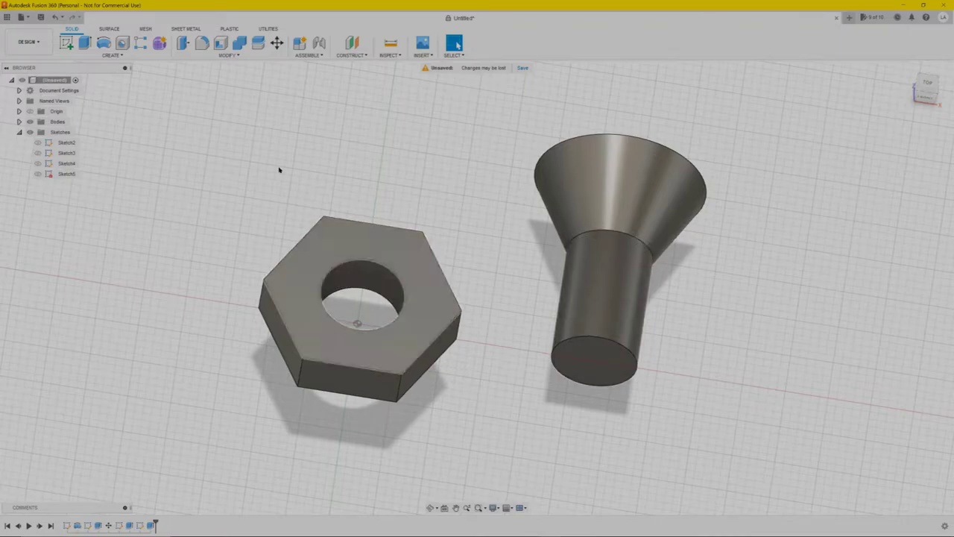
Add a modeled, full-length ISO Metric M10x1.5 right-hand thread to the nut's inner hole face
click(109, 55)
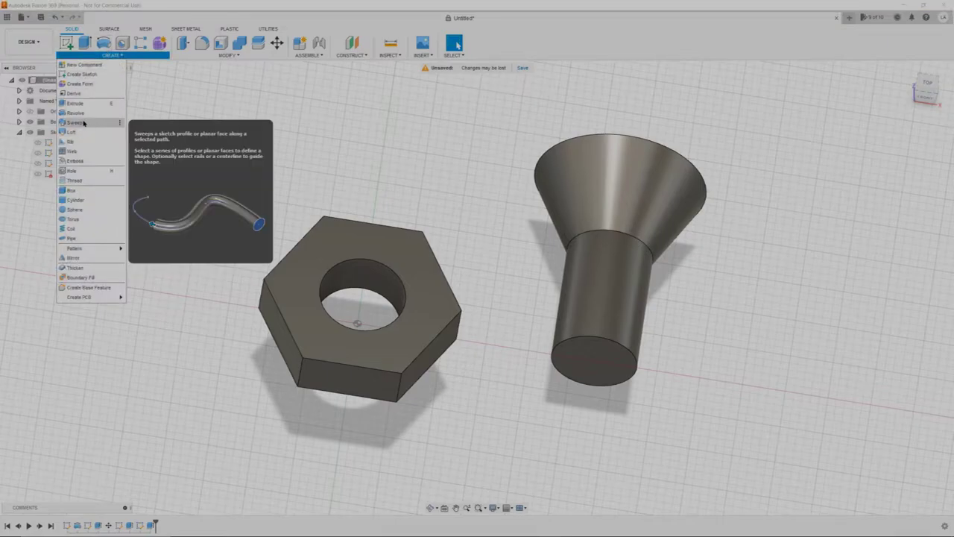
click(82, 179)
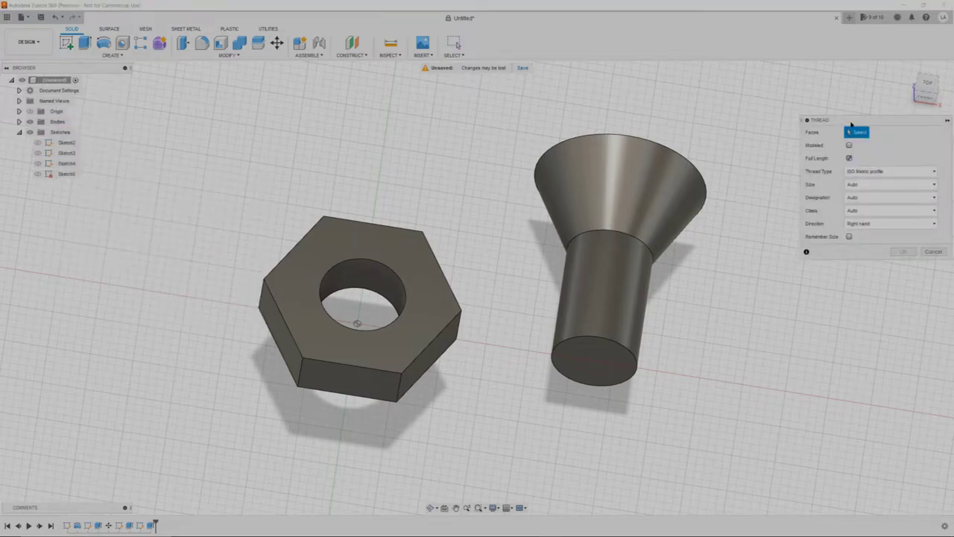
drag(851, 124, 157, 89)
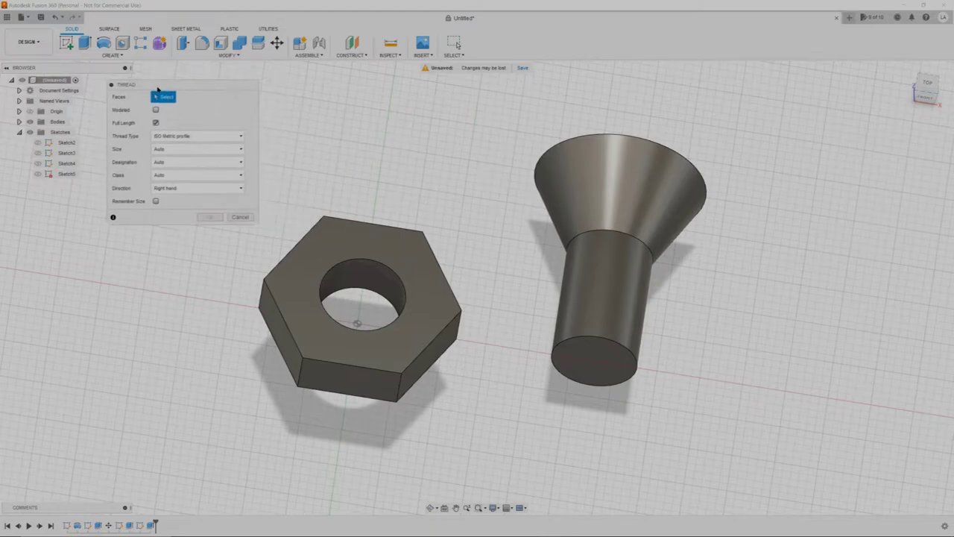
click(369, 274)
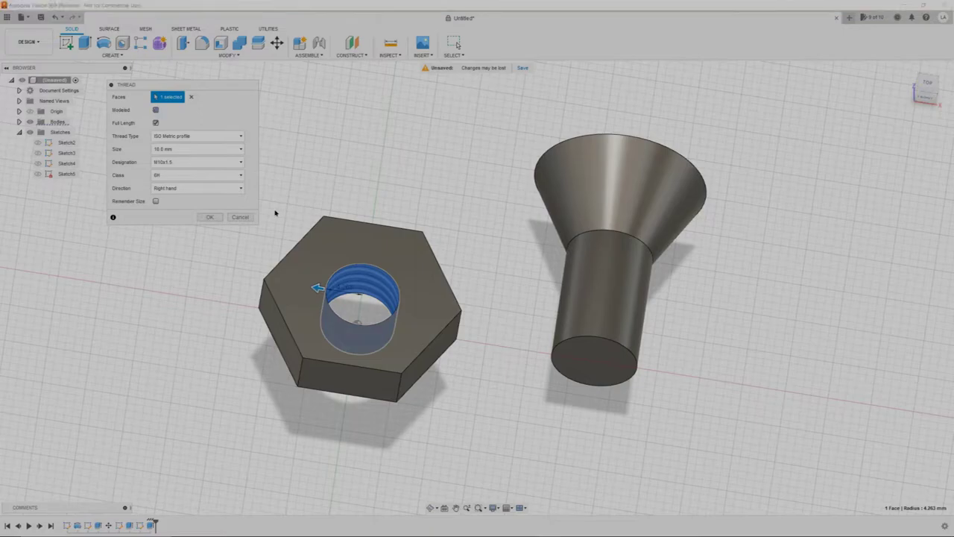
click(155, 110)
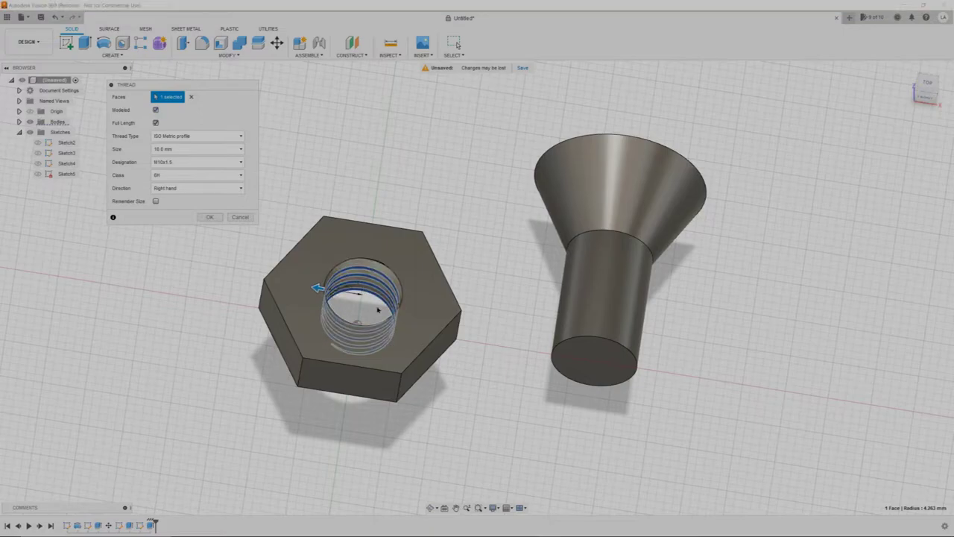
click(209, 217)
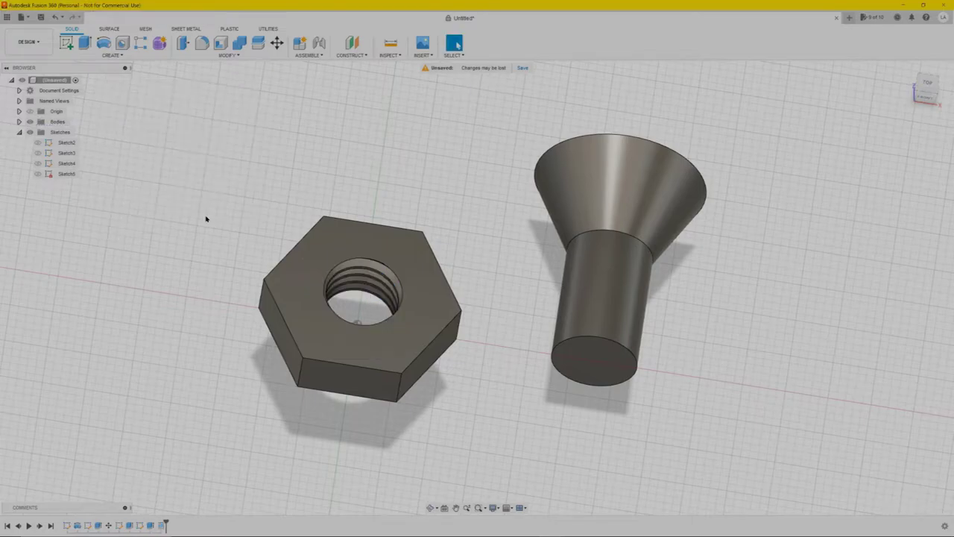
Add a modeled, full-length ISO Metric M10x1.5 right-hand thread to the screw's cylindrical shank
scroll(391, 296, up, 5)
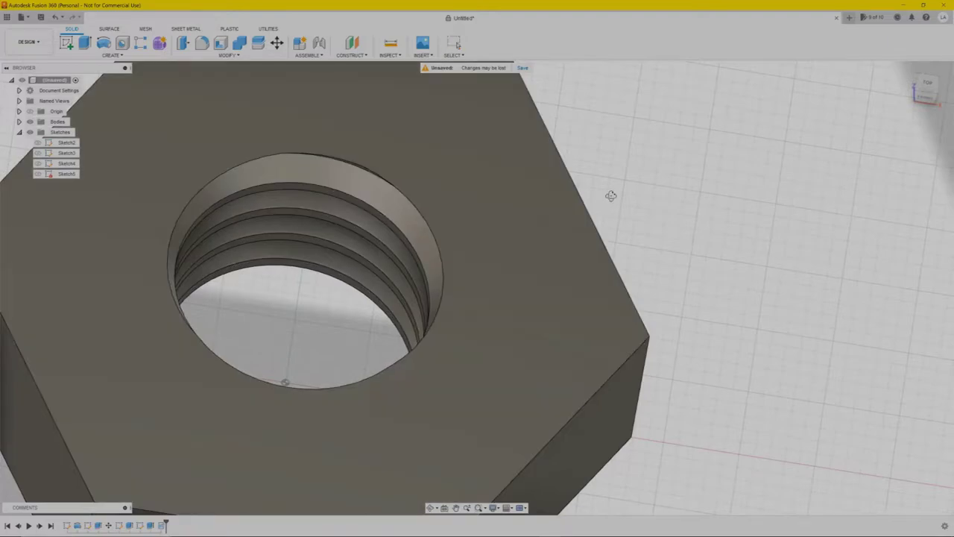
shift+middle_drag(610, 195, 595, 207)
scroll(595, 207, down, 10)
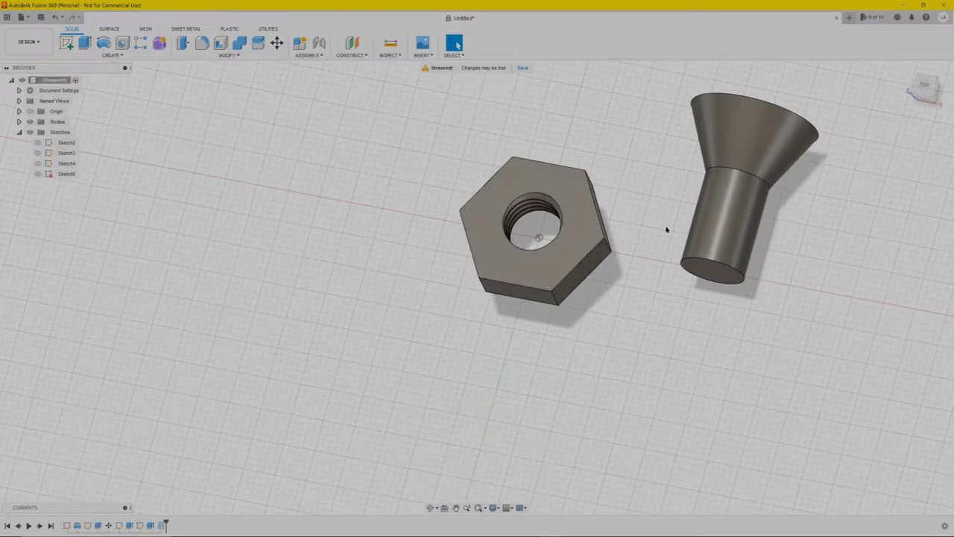
click(713, 222)
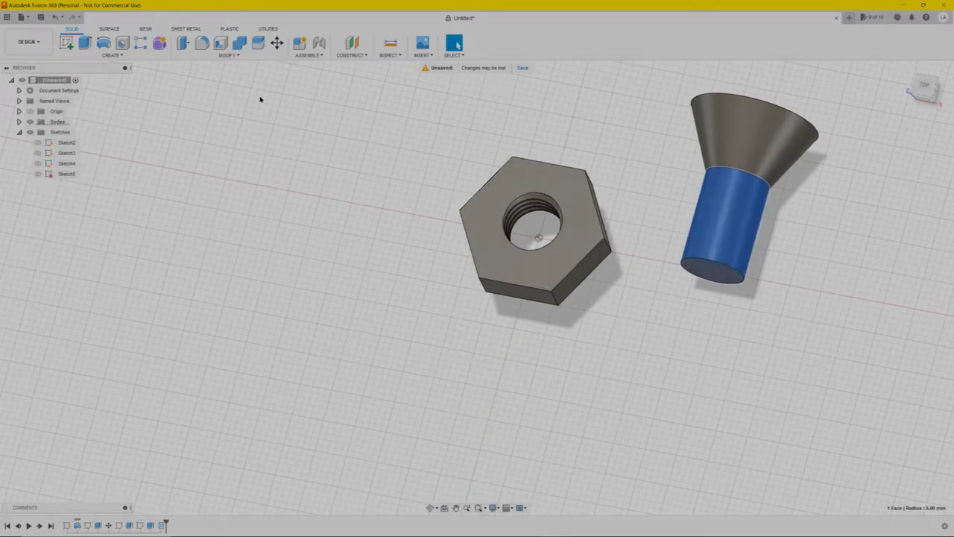
click(114, 55)
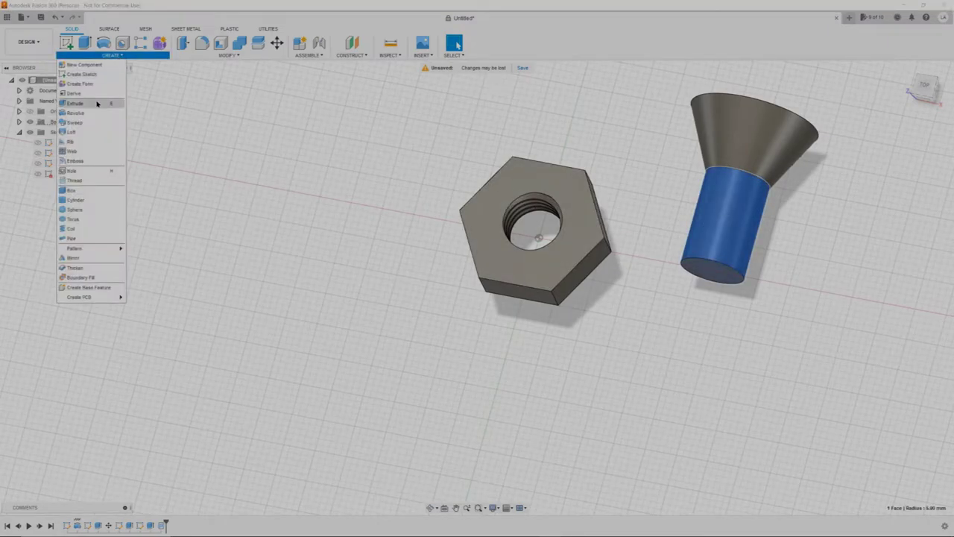
click(74, 180)
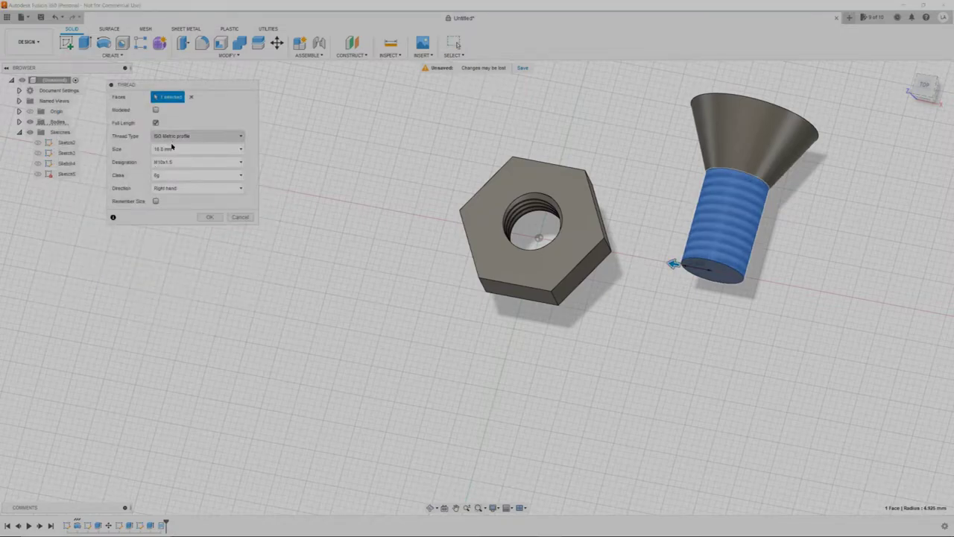
click(155, 110)
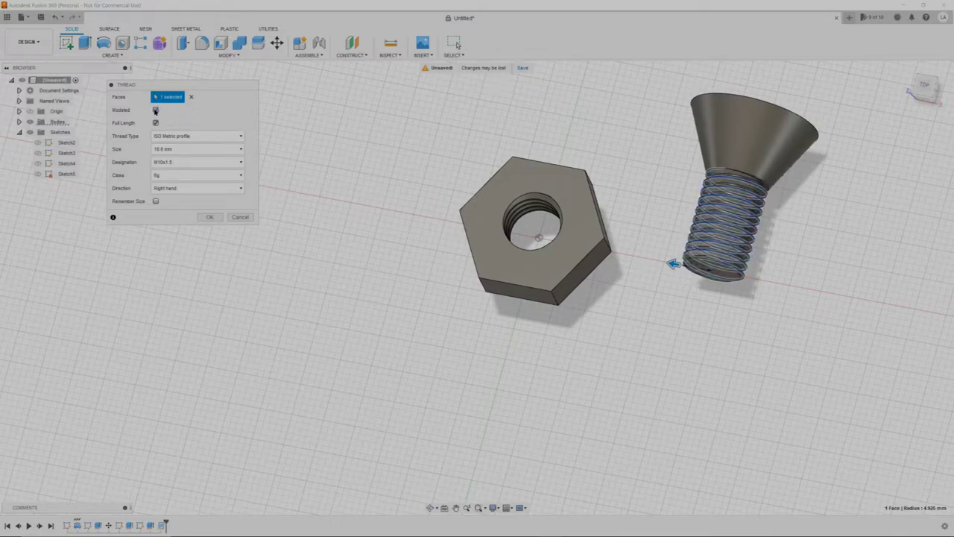
click(211, 217)
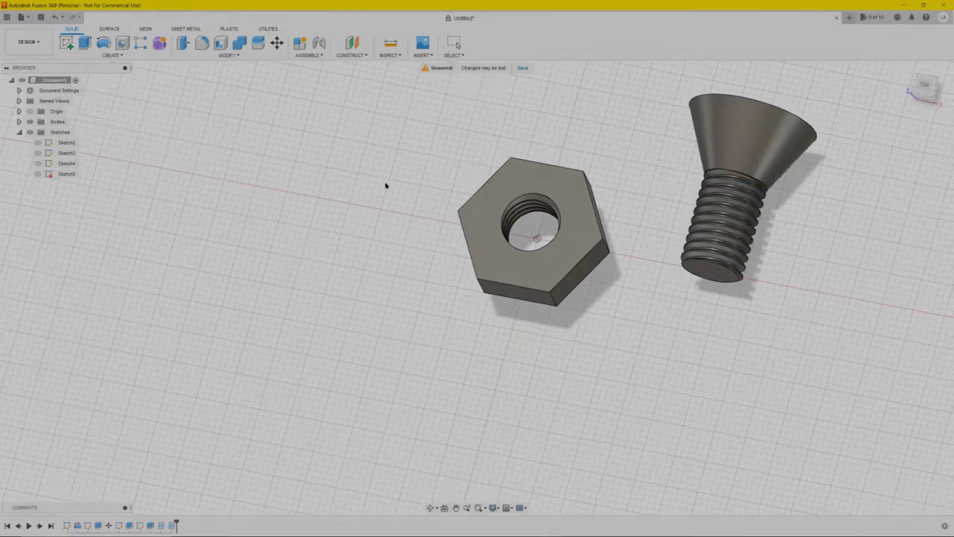
Rotate the screw body 90 degrees about the X axis so it stands upright with its head on top
middle_drag(386, 185, 319, 200)
shift+middle_drag(593, 216, 843, 188)
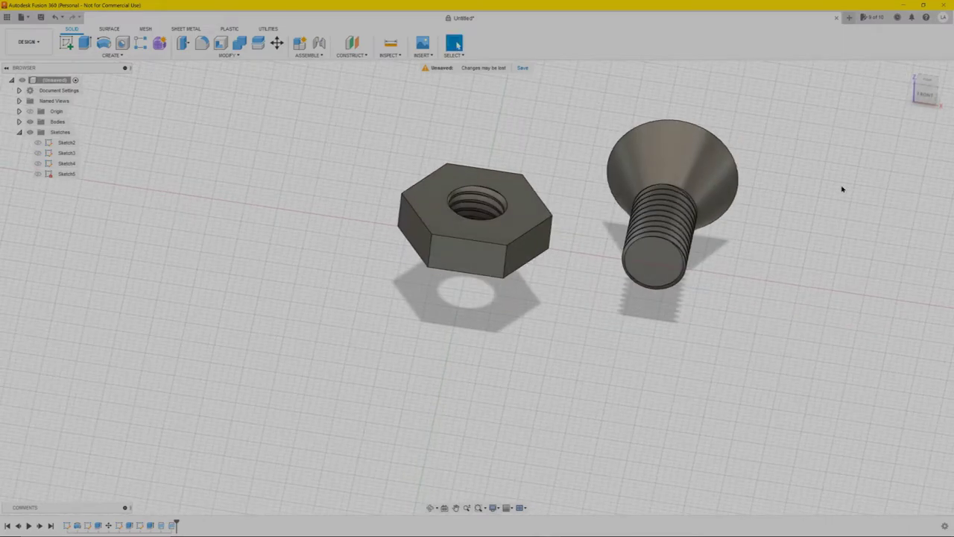
drag(826, 168, 626, 305)
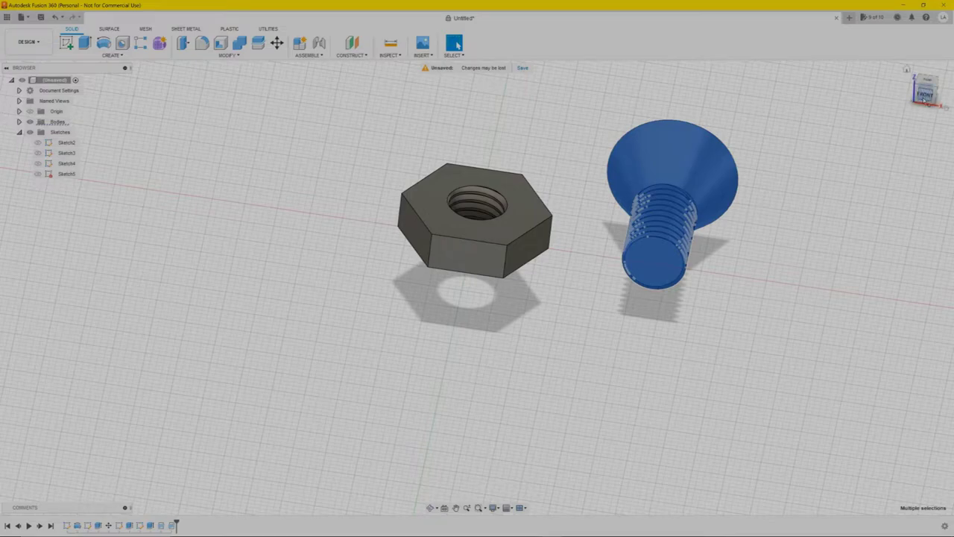
shift+middle_drag(479, 288, 436, 290)
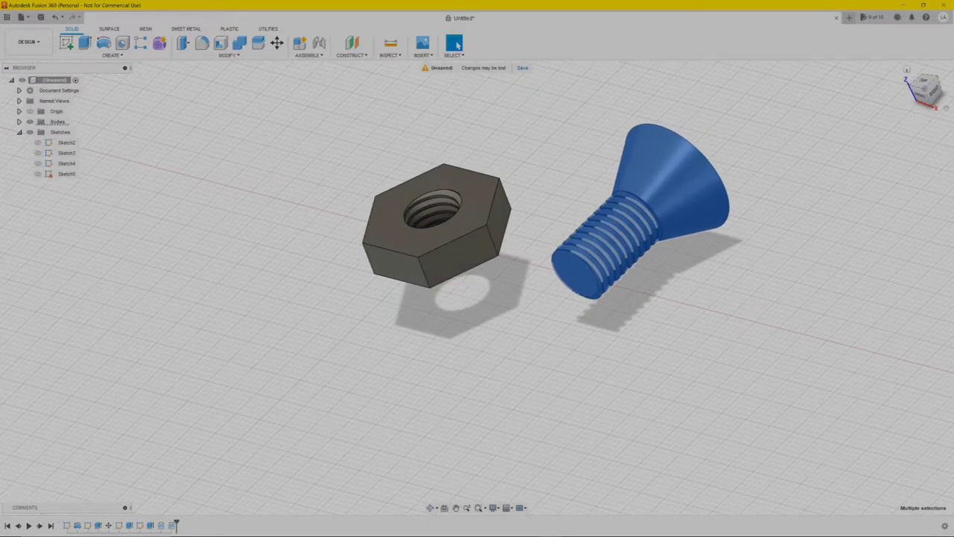
click(932, 93)
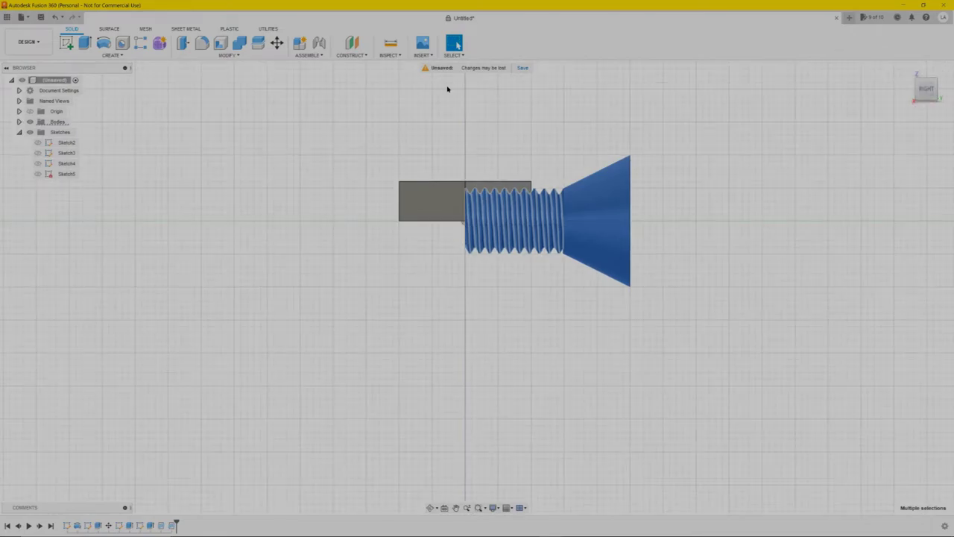
click(279, 44)
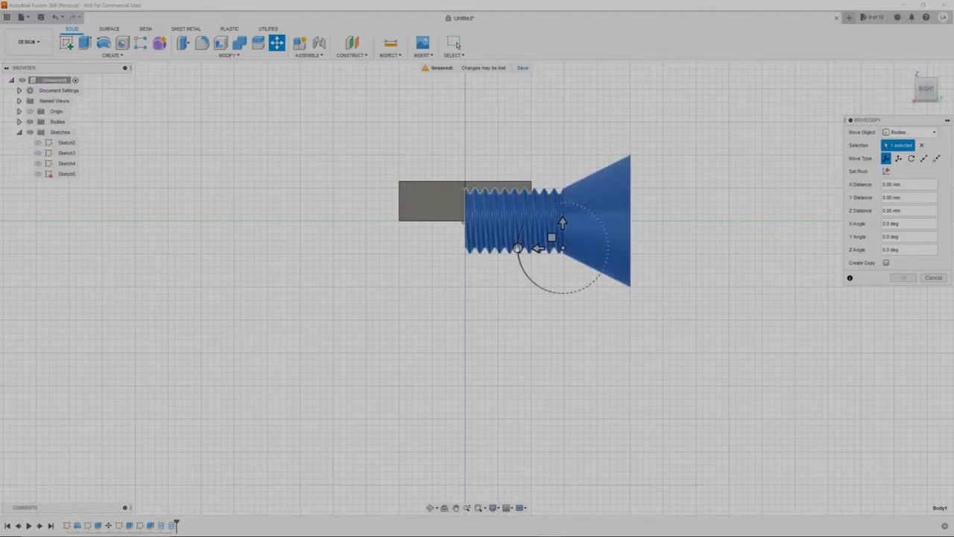
mouse_move(565, 295)
mouse_down()
mouse_move(530, 279)
mouse_move(563, 293)
mouse_up()
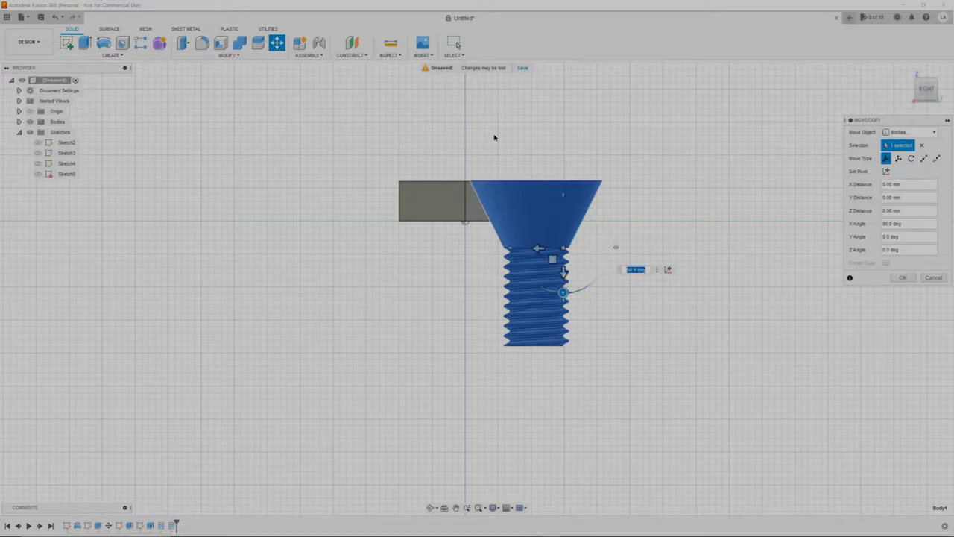
click(901, 278)
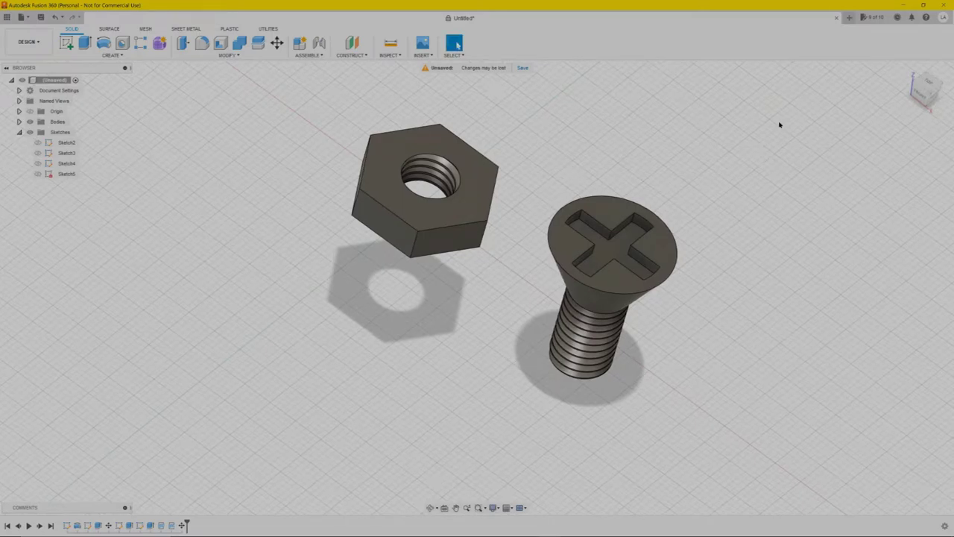
Apply the Aluminum - Polished appearance from the Metal library to both the nut and the screw bodies
drag(779, 125, 354, 374)
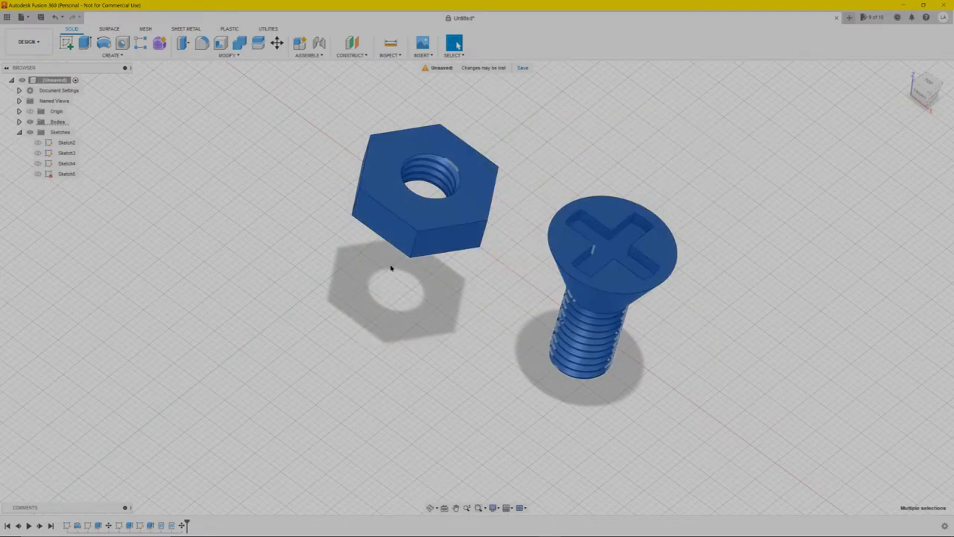
right_click(416, 221)
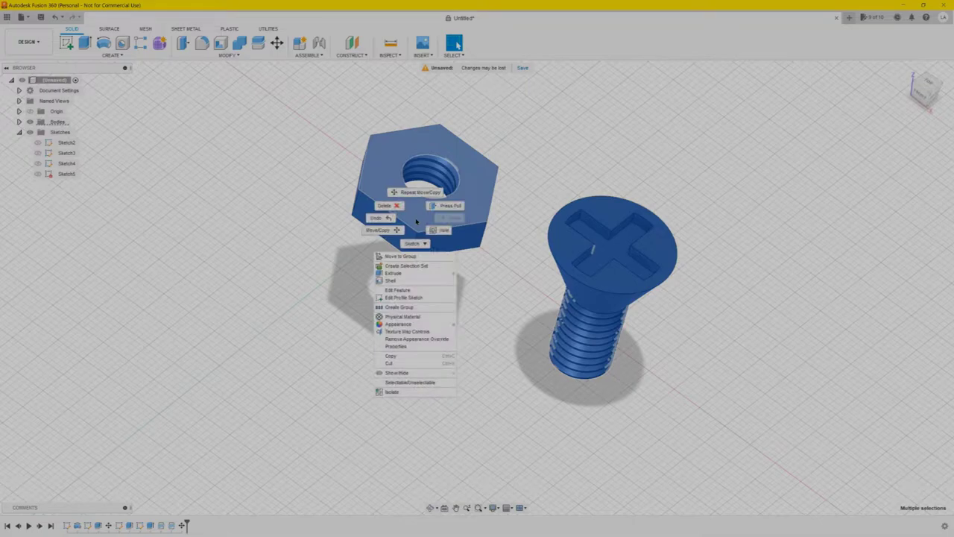
click(417, 325)
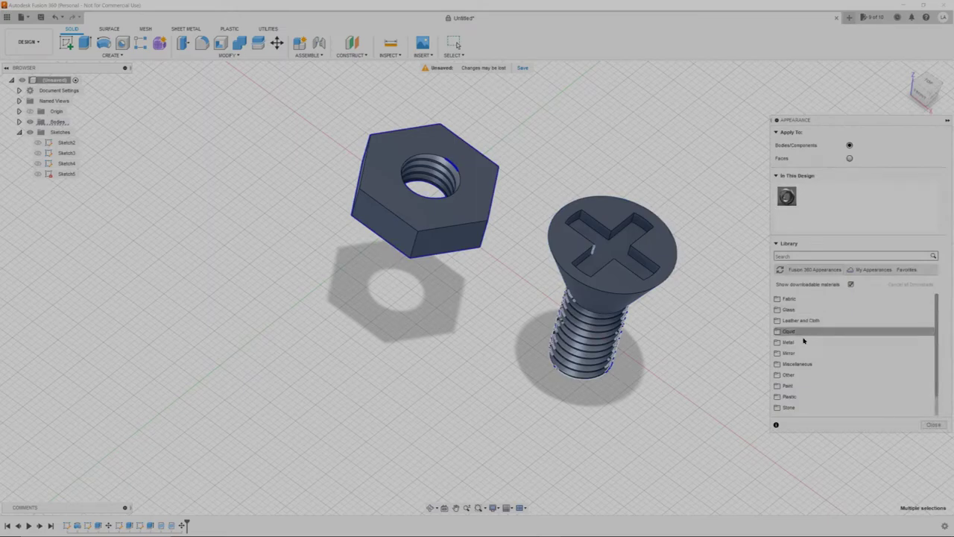
click(797, 345)
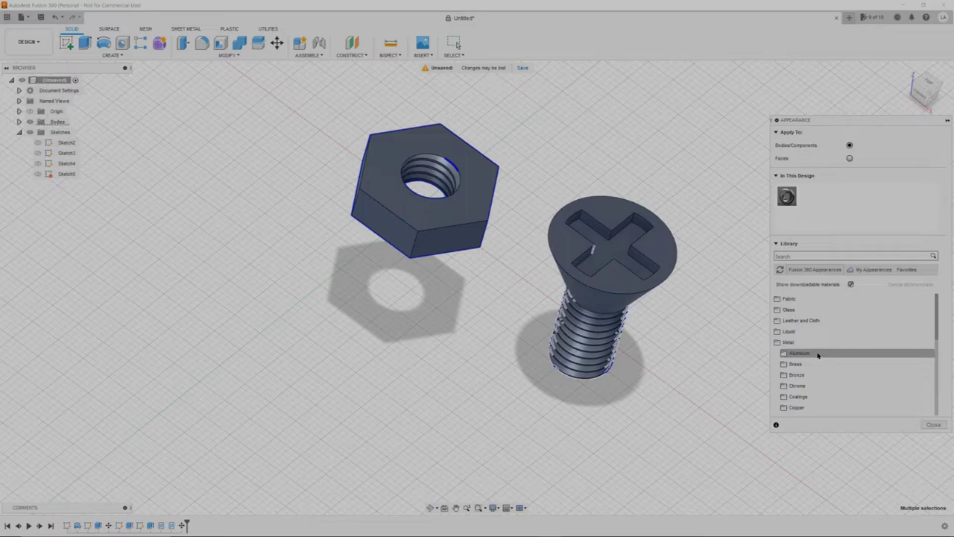
click(817, 355)
scroll(846, 365, down, 2)
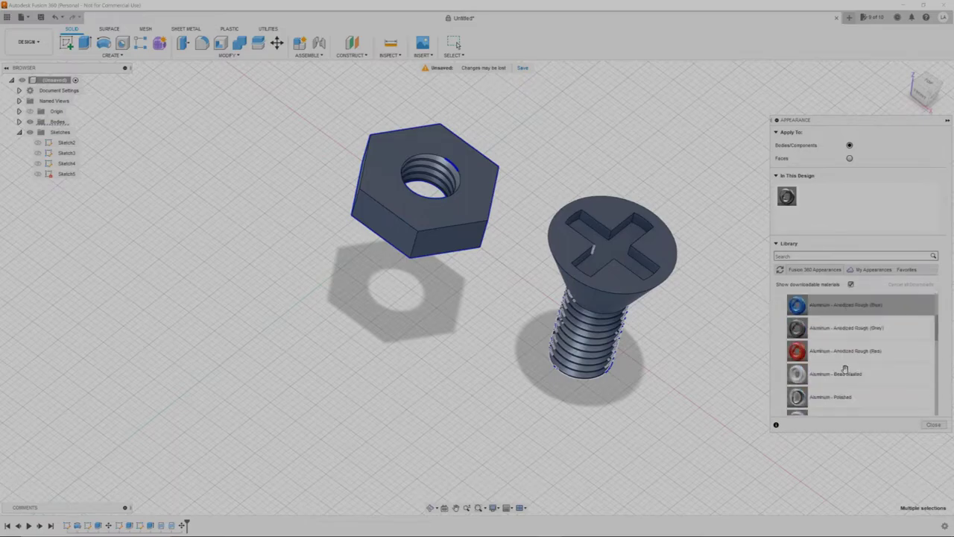
scroll(844, 365, down, 3)
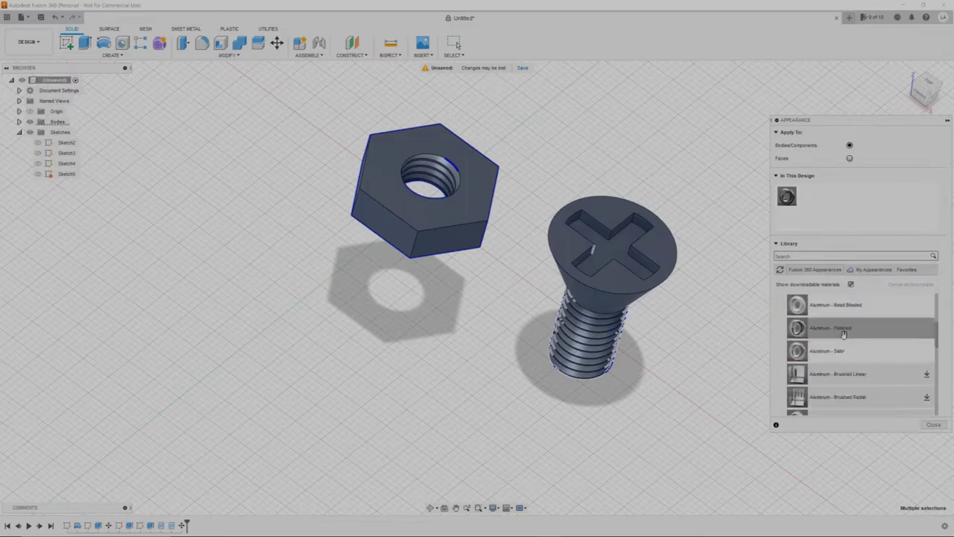
drag(843, 334, 639, 320)
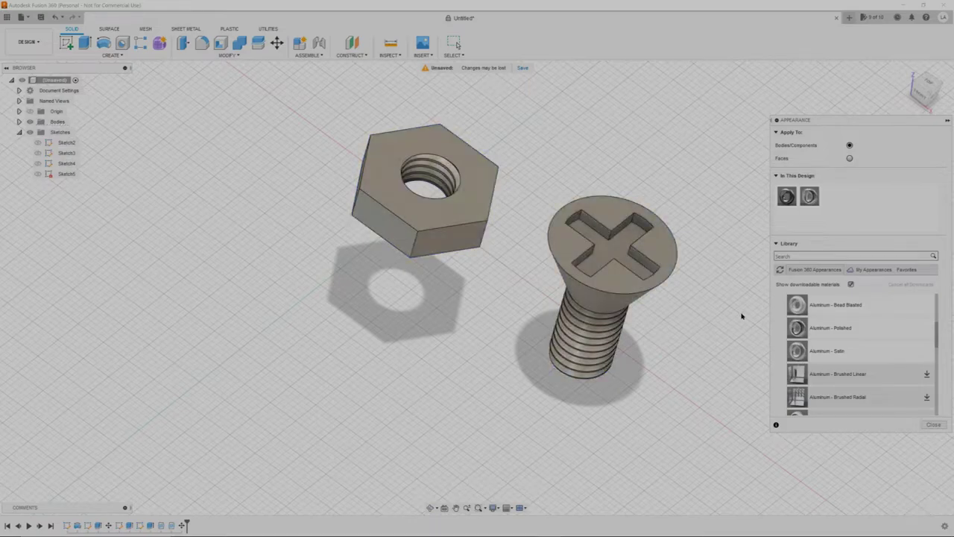
Apply the design's original darker metal appearance to the floor face of the screw's cross recess, and finish editing appearances
click(616, 251)
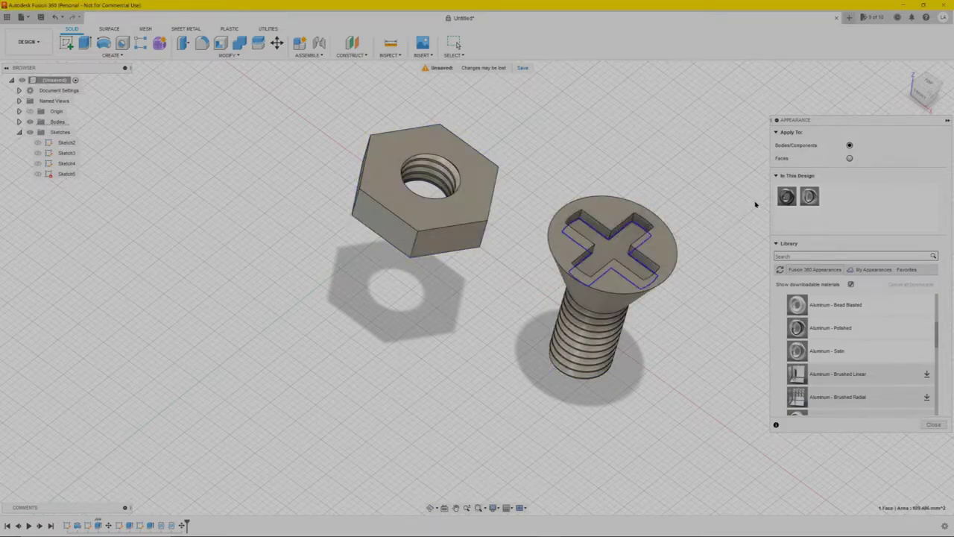
drag(786, 195, 624, 257)
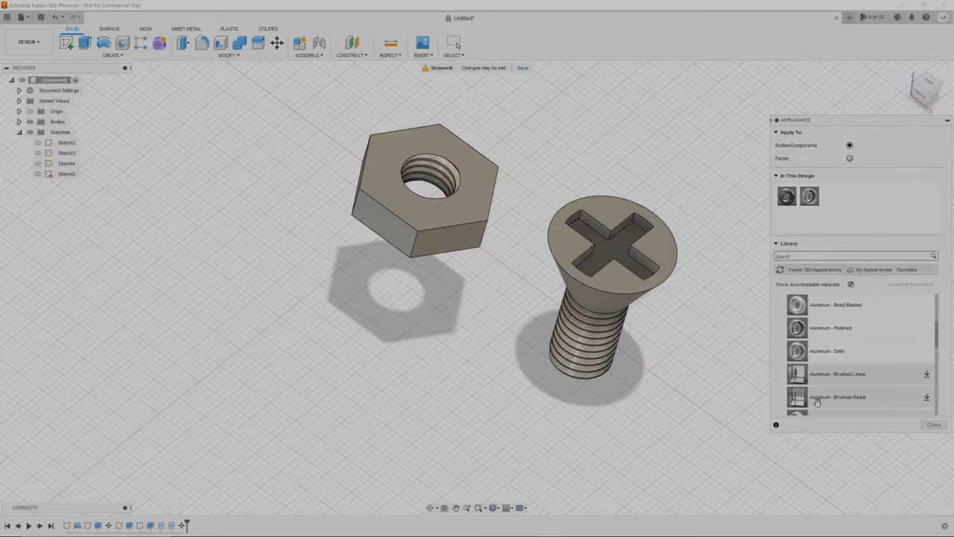
click(936, 425)
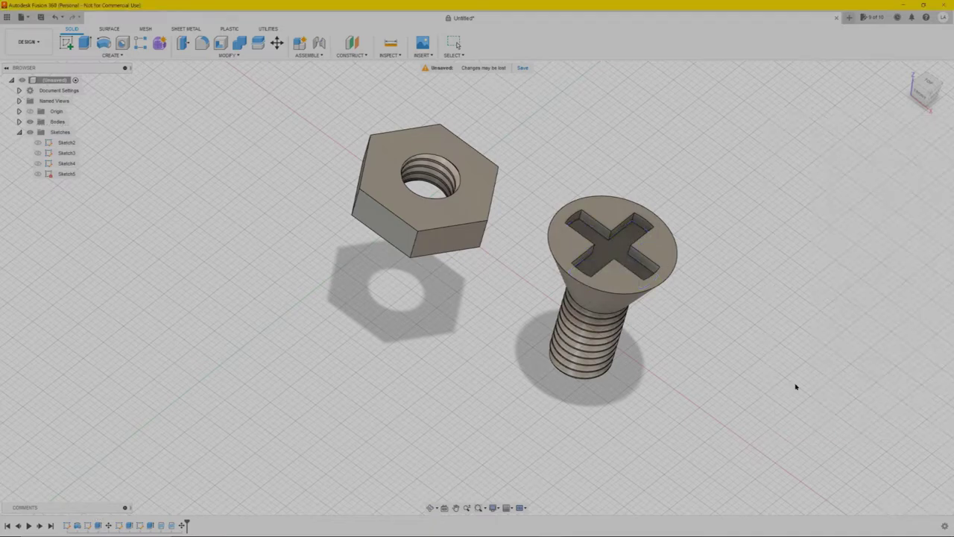
Convert the screw body, Body1, into a component
shift+middle_drag(739, 345, 697, 341)
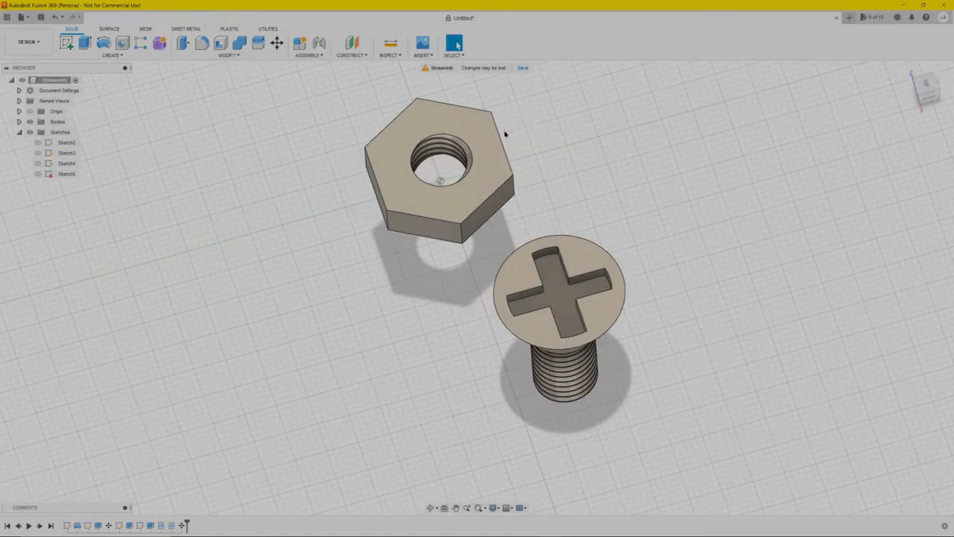
click(19, 122)
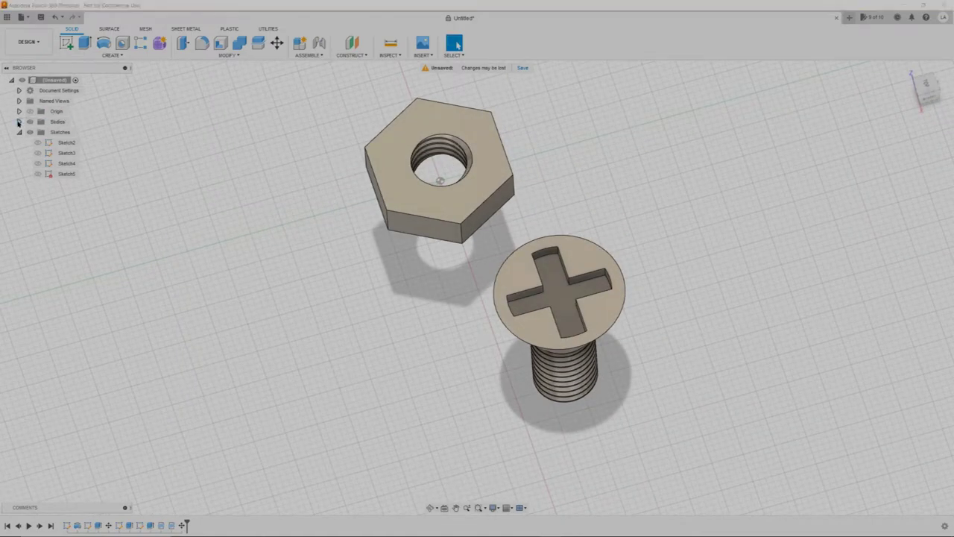
click(55, 133)
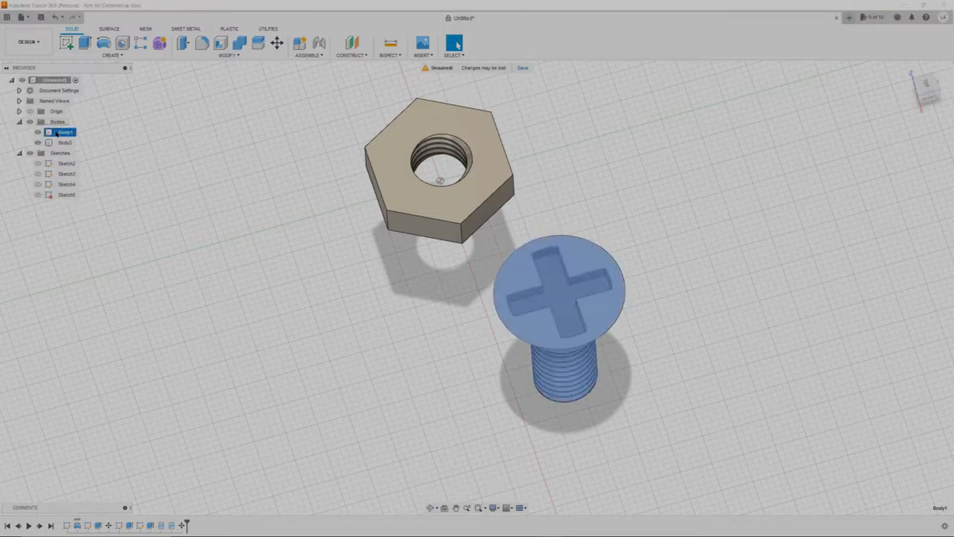
right_click(57, 133)
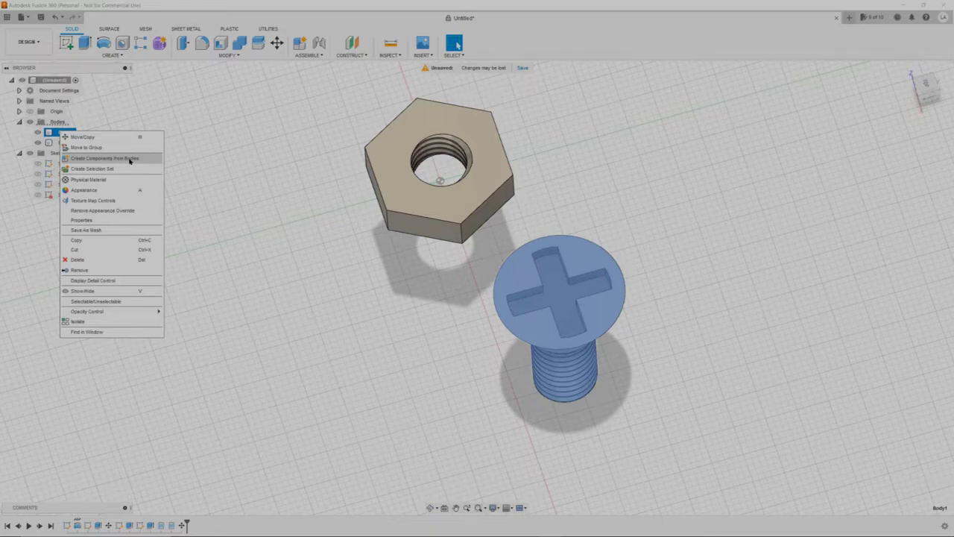
click(130, 159)
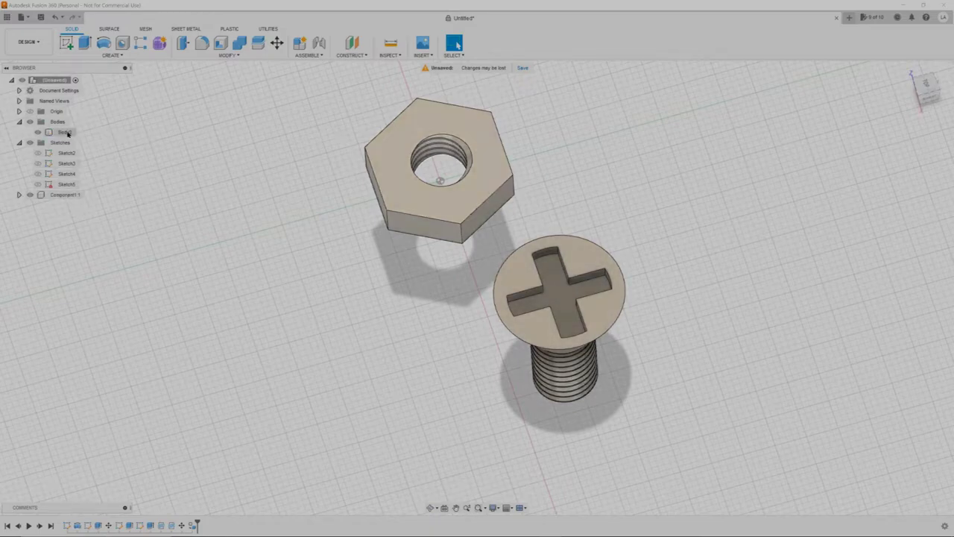
Convert the hexagonal nut body into its own component
click(66, 132)
right_click(67, 132)
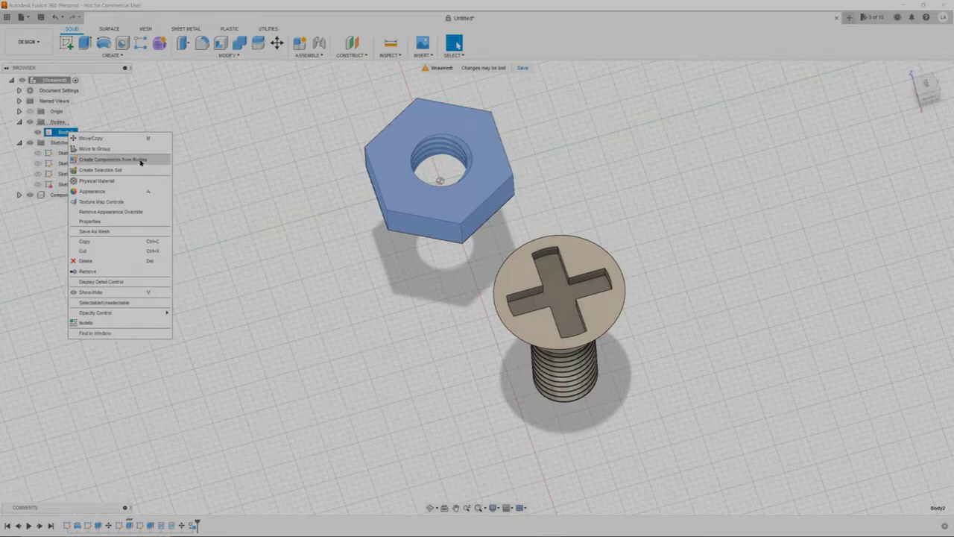
click(146, 160)
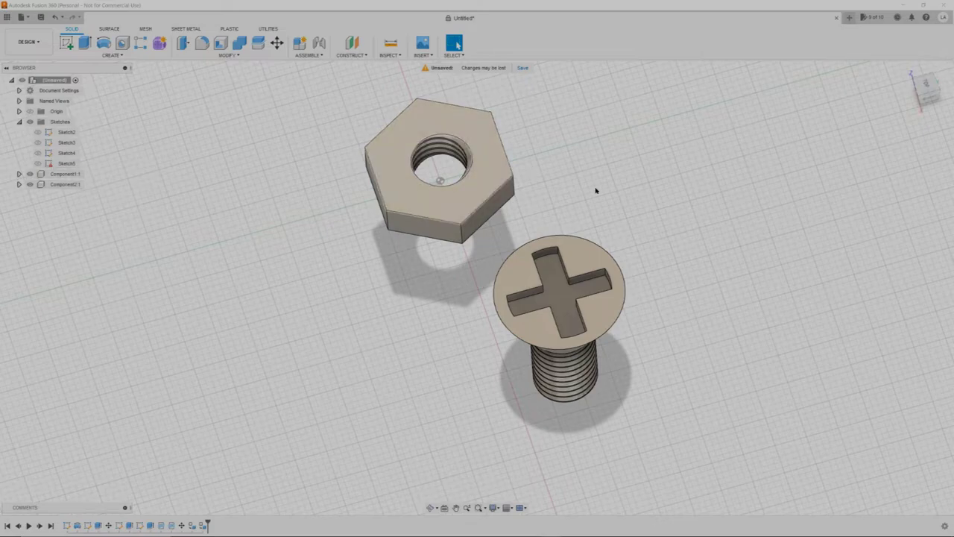
mouse_move(620, 206)
shift+middle_down()
mouse_move(625, 179)
mouse_move(656, 198)
mouse_move(634, 216)
shift+middle_up()
key(Escape)
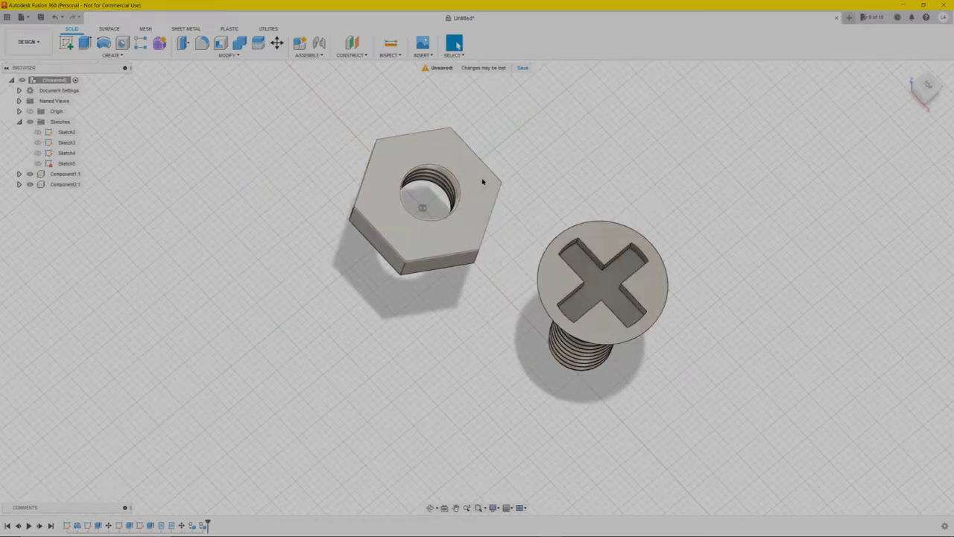
Start a joint that snaps the centre of the nut's hole on its upper face to the centre of the screw's tip face
click(311, 56)
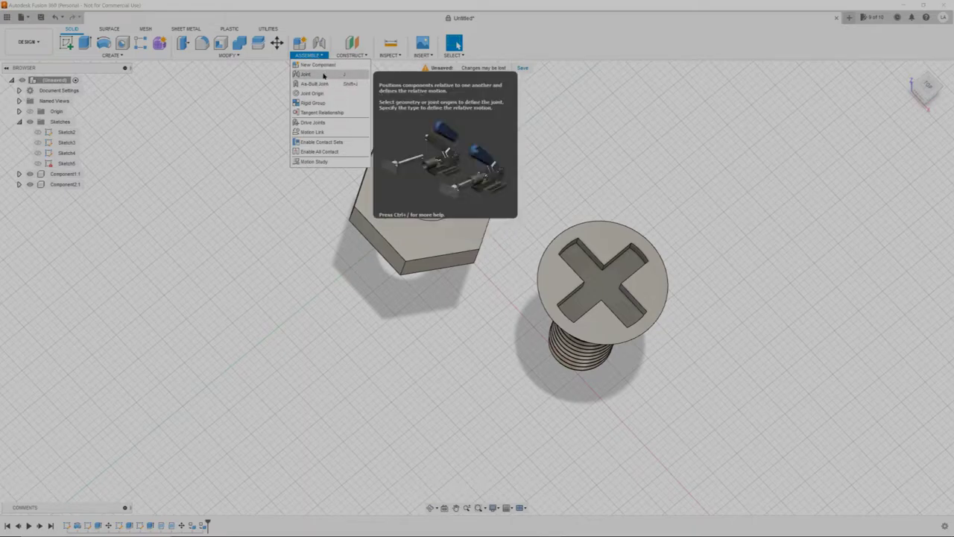
click(324, 75)
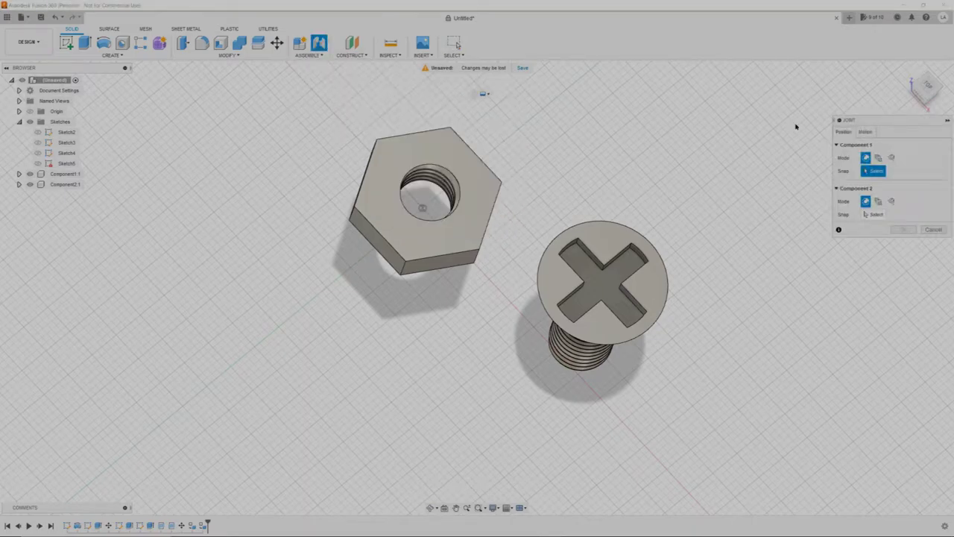
drag(864, 120, 193, 173)
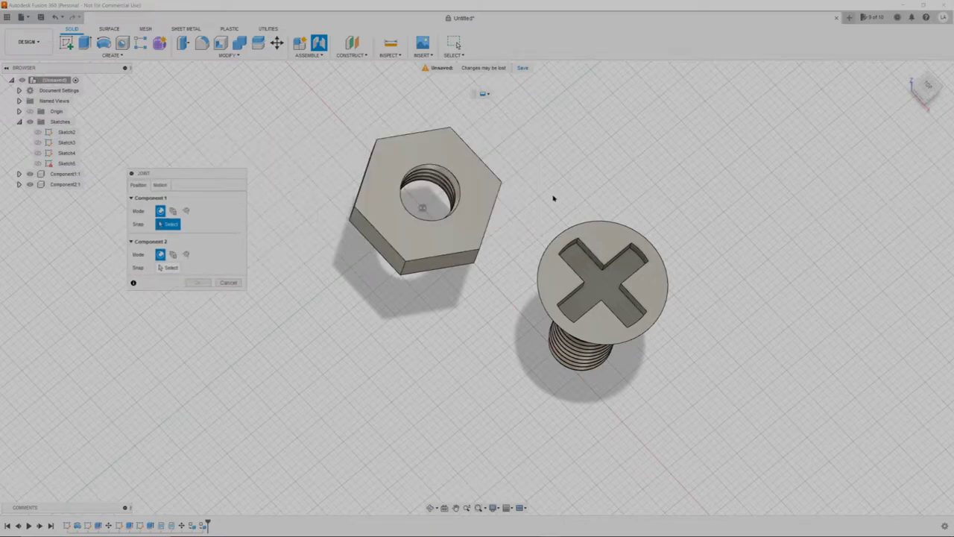
shift+middle_drag(572, 190, 500, 264)
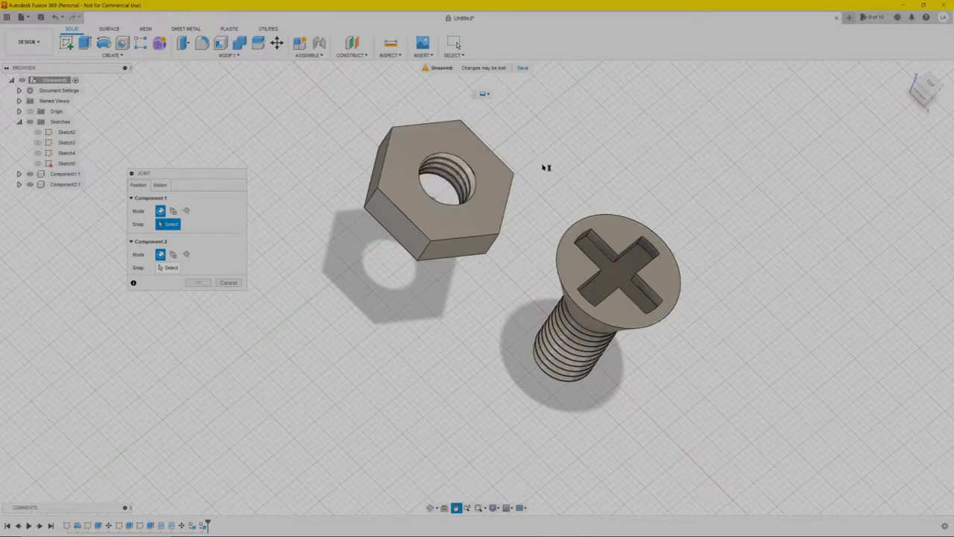
middle_drag(541, 167, 517, 192)
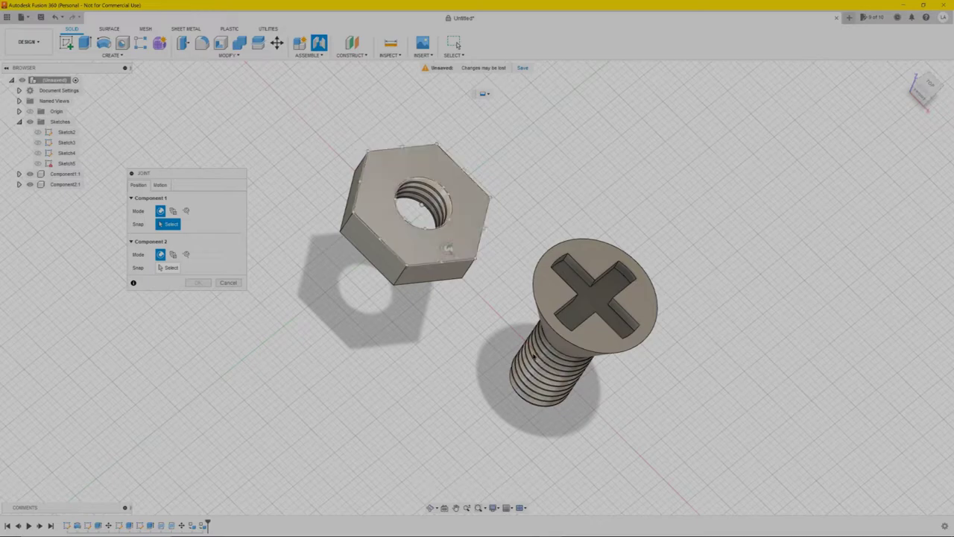
click(534, 380)
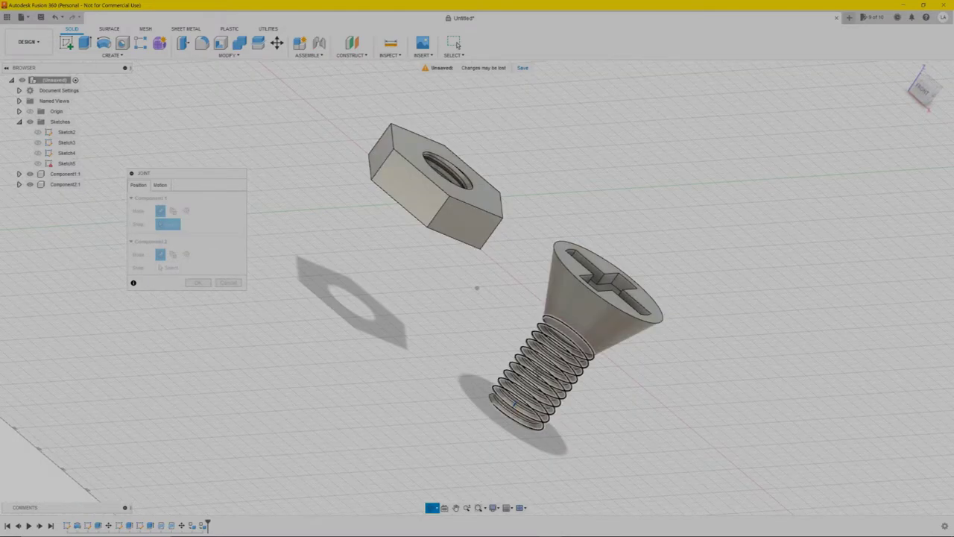
shift+middle_drag(521, 413, 470, 341)
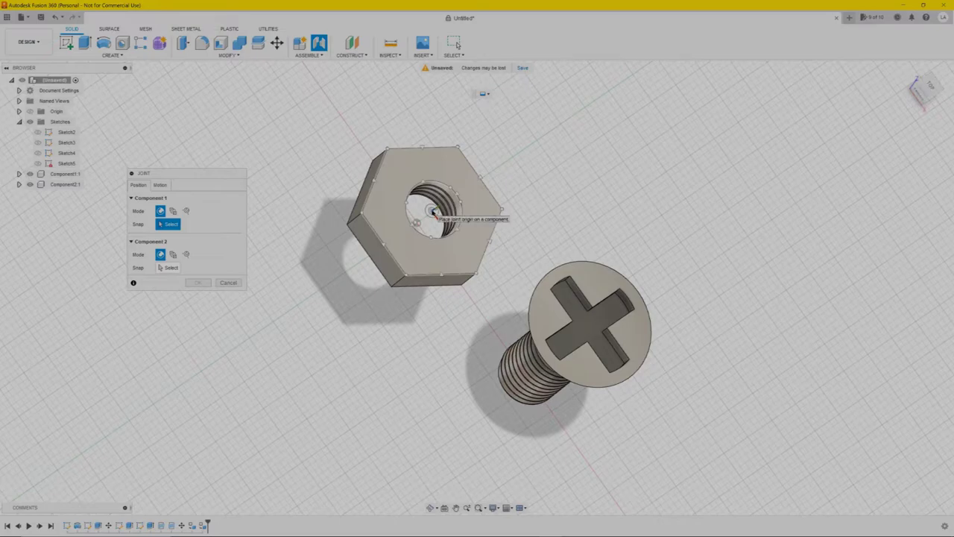
click(432, 211)
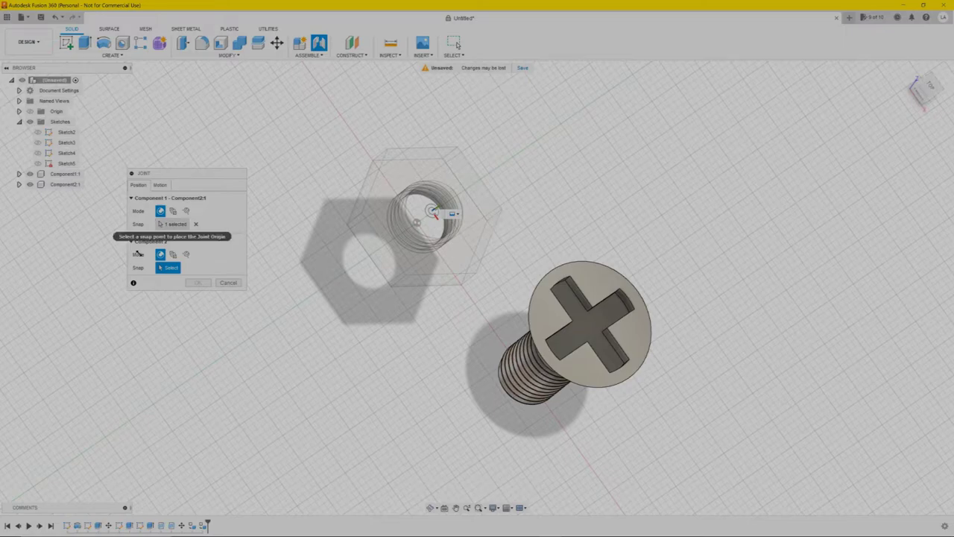
shift+middle_drag(472, 366, 536, 337)
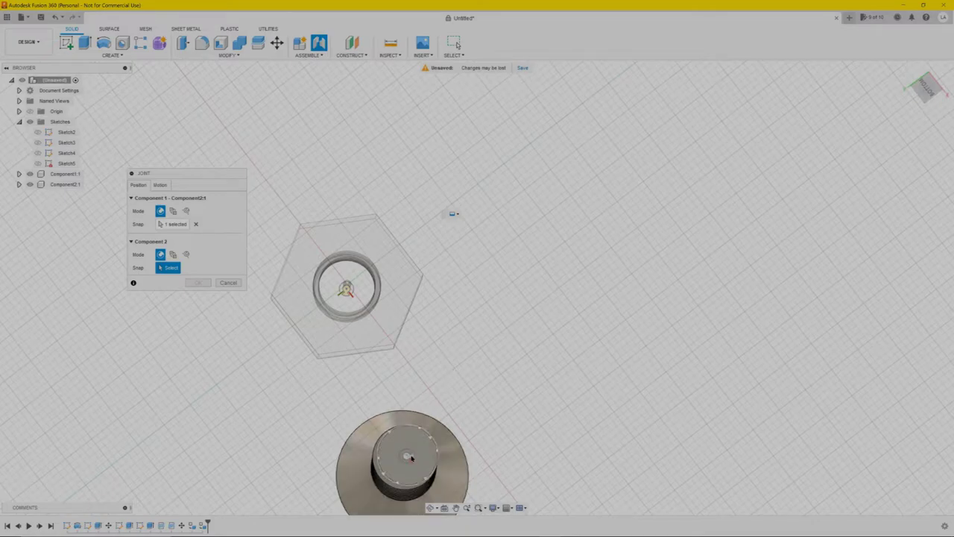
click(410, 457)
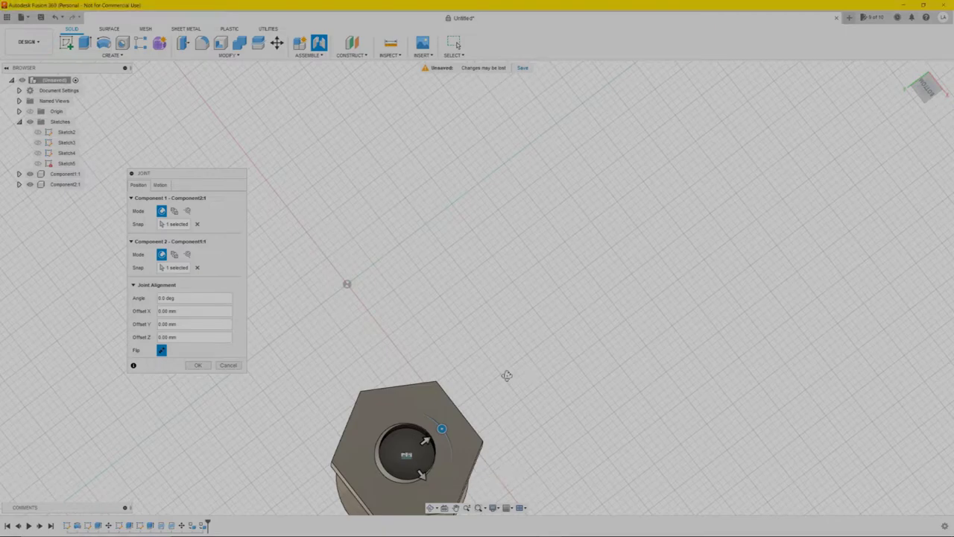
Set the joint's motion type to Cylindrical about the Z axis, preview the animation and create the joint
shift+middle_drag(506, 375, 454, 440)
shift+middle_drag(575, 330, 545, 353)
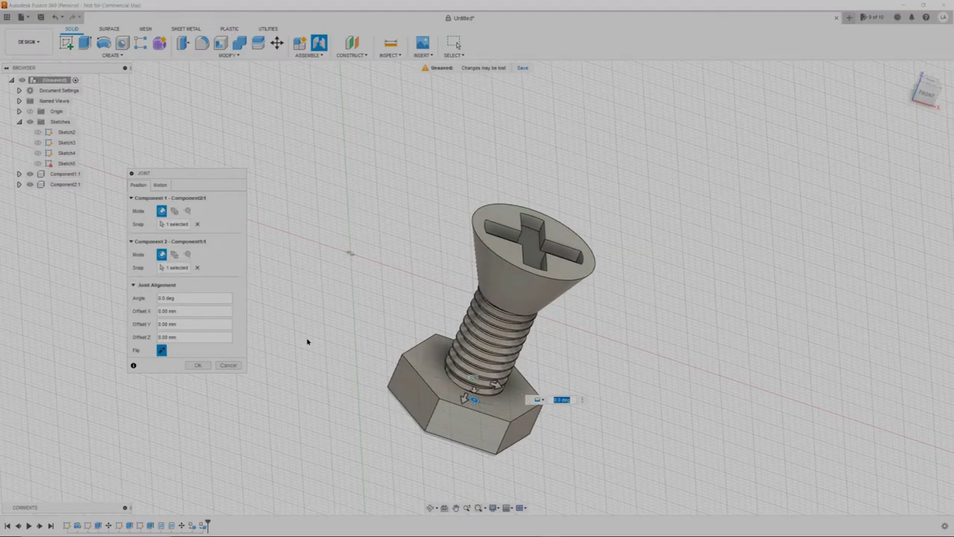
click(159, 184)
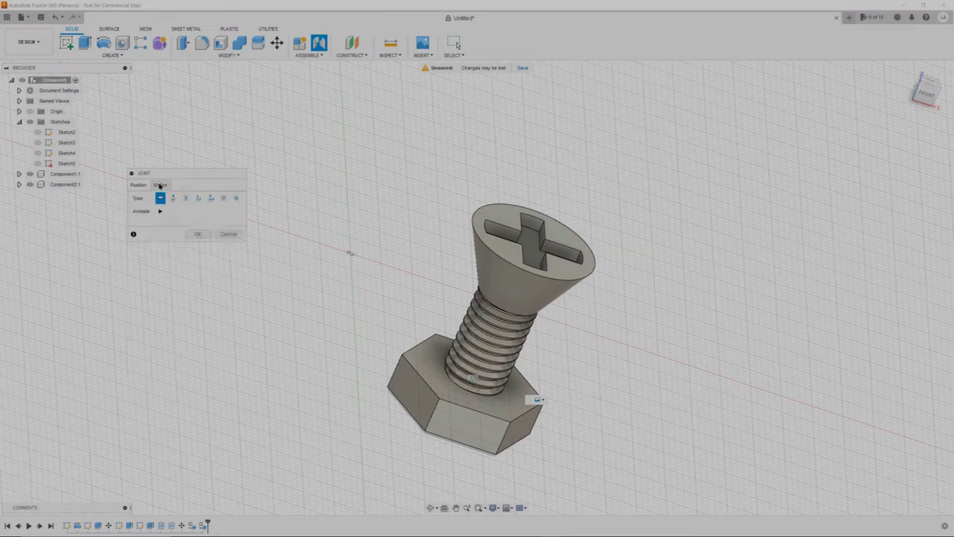
click(198, 198)
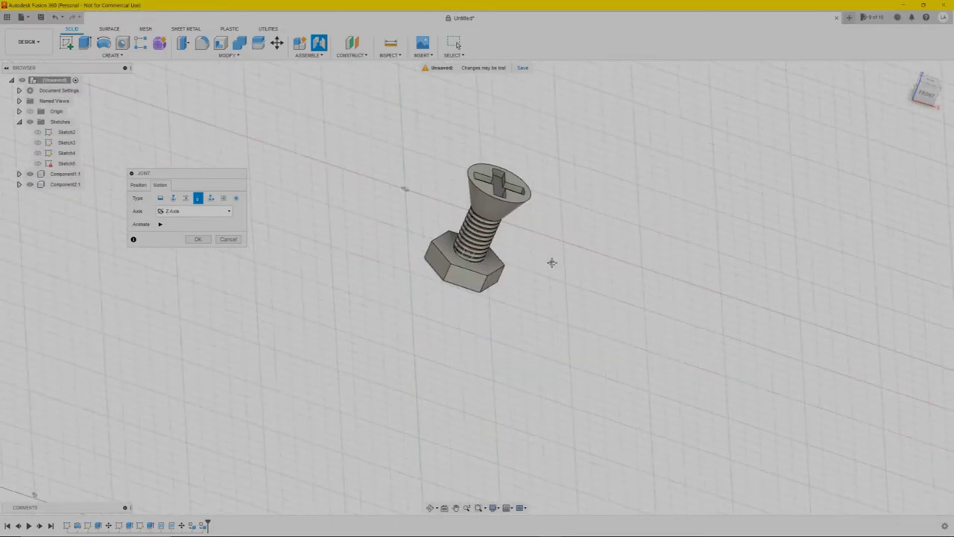
click(158, 224)
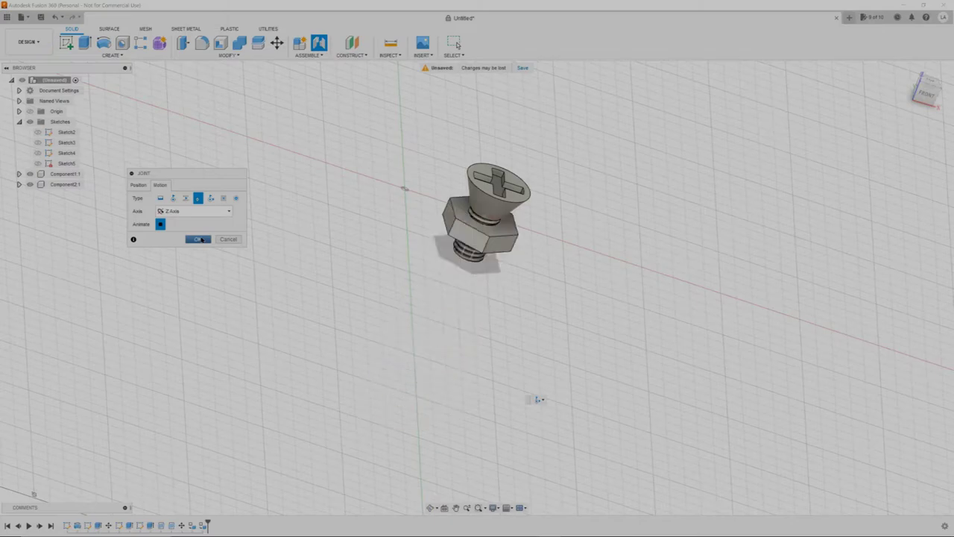
click(198, 239)
Ground the screw component, Component1, and slide the nut along the screw's axis to test the joint
shift+middle_drag(401, 165, 432, 183)
shift+middle_drag(456, 248, 343, 248)
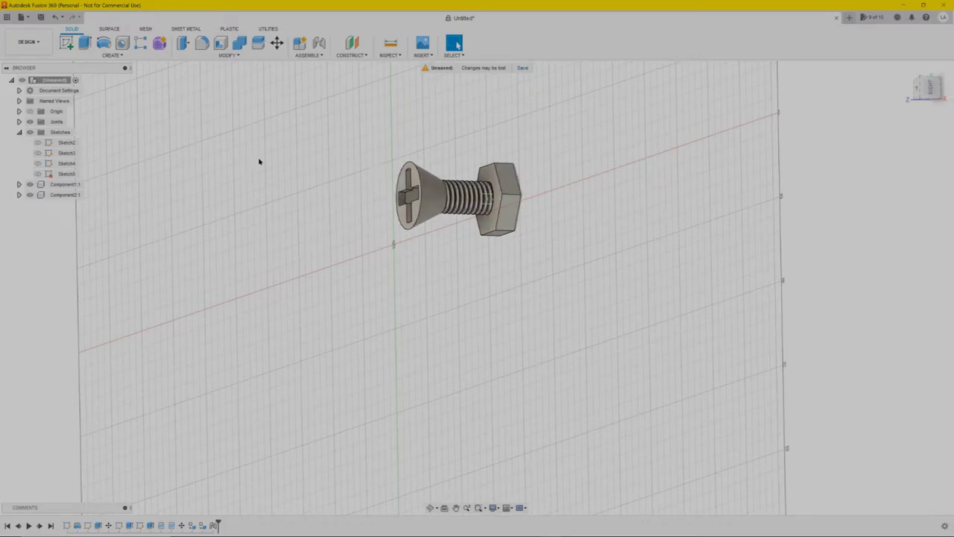
right_click(66, 187)
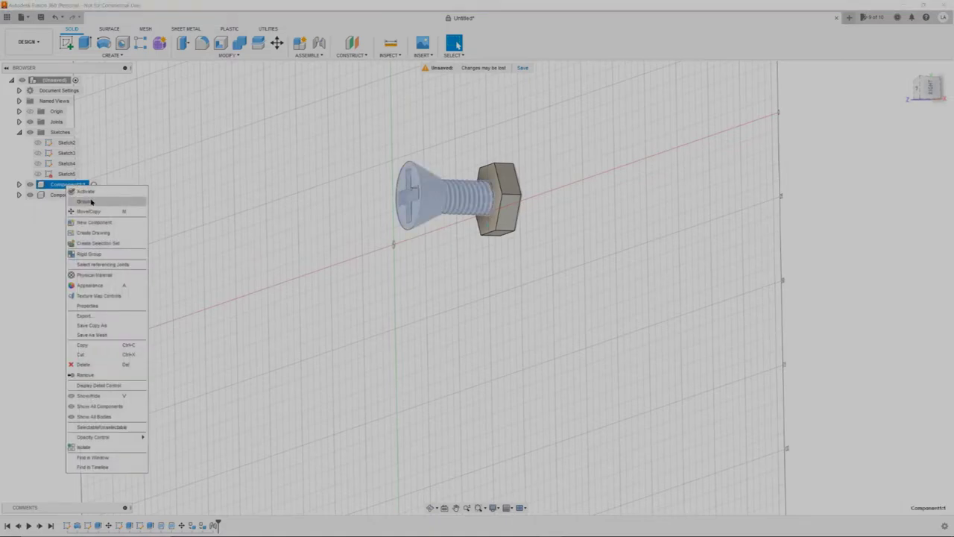
click(91, 201)
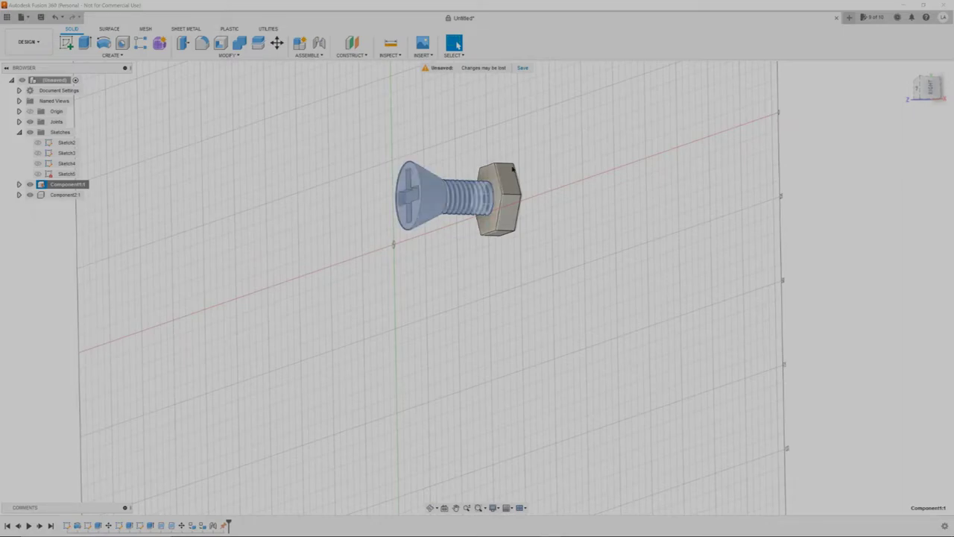
mouse_move(509, 185)
mouse_down()
mouse_move(511, 196)
mouse_move(505, 156)
mouse_move(492, 162)
mouse_move(481, 129)
mouse_move(372, 156)
mouse_move(594, 157)
mouse_move(324, 164)
mouse_move(548, 164)
mouse_move(458, 167)
mouse_move(460, 181)
mouse_move(514, 186)
mouse_up()
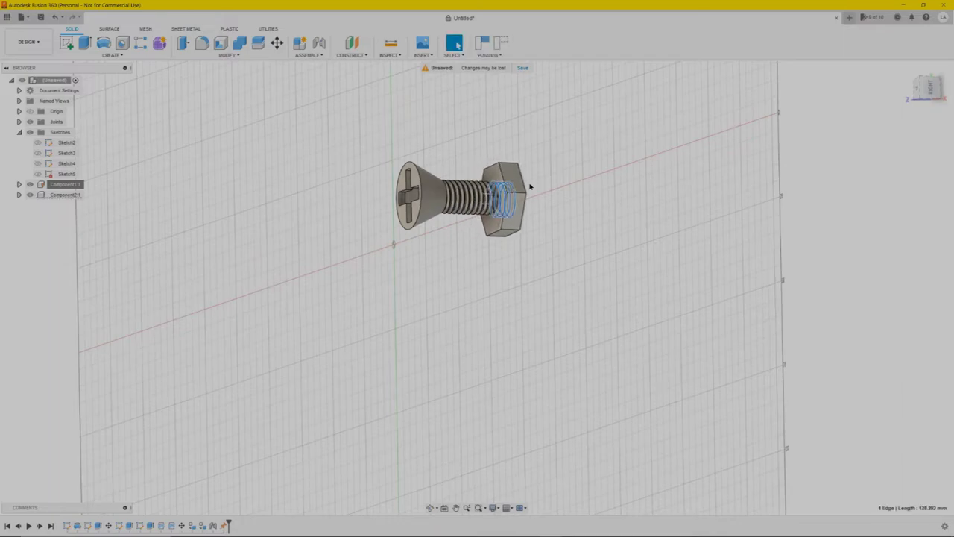
mouse_move(525, 184)
mouse_down()
mouse_move(544, 186)
mouse_move(519, 191)
mouse_up()
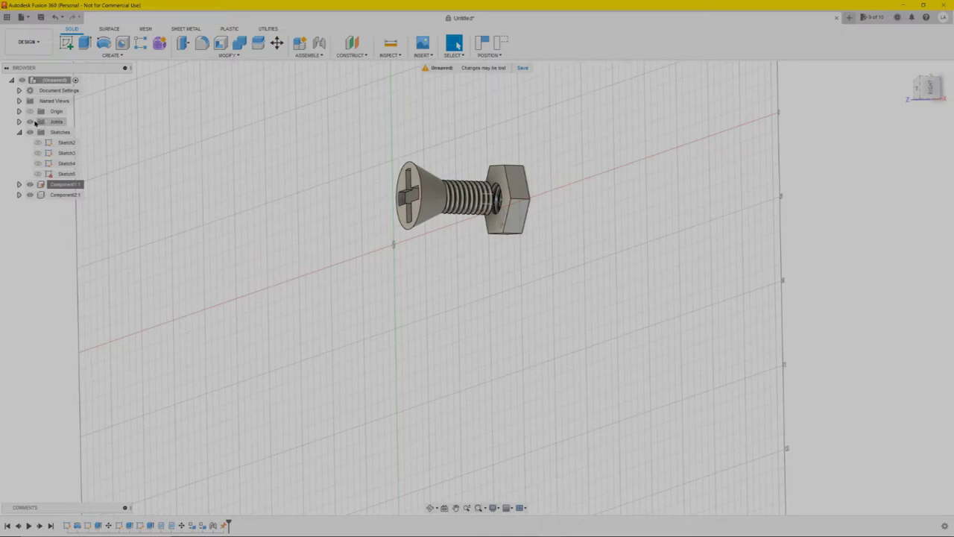
Edit the cylindrical joint's limits, choosing the Slide motion and enabling both its minimum and maximum limits
click(19, 121)
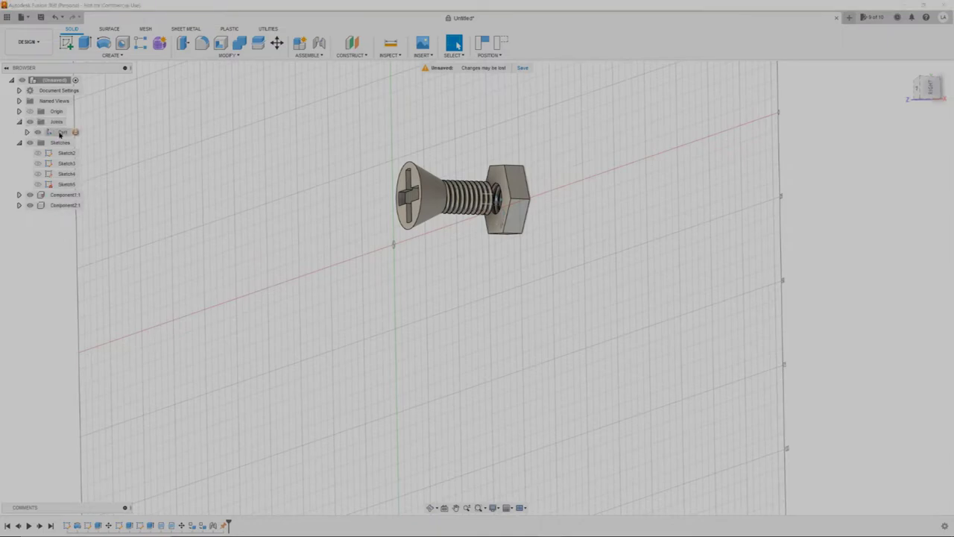
click(60, 133)
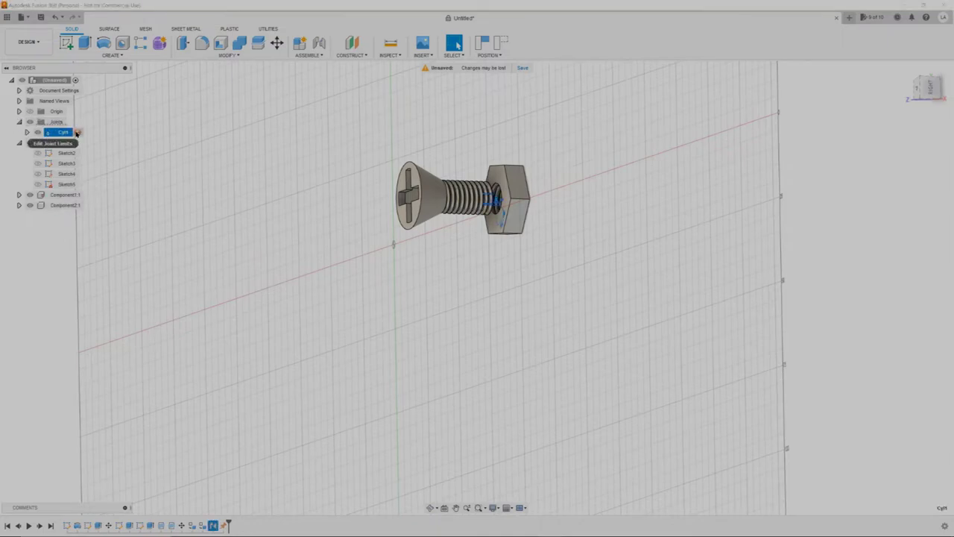
click(78, 132)
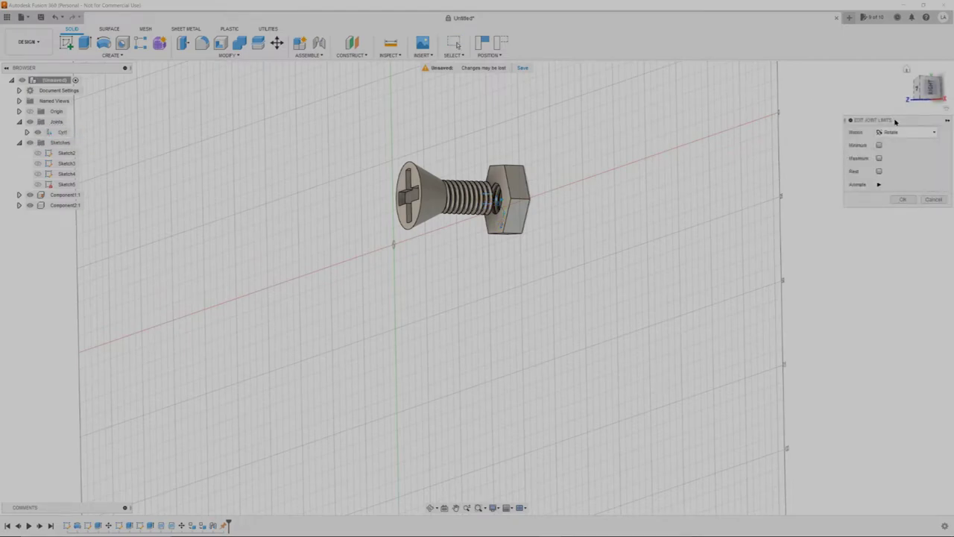
drag(895, 121, 223, 137)
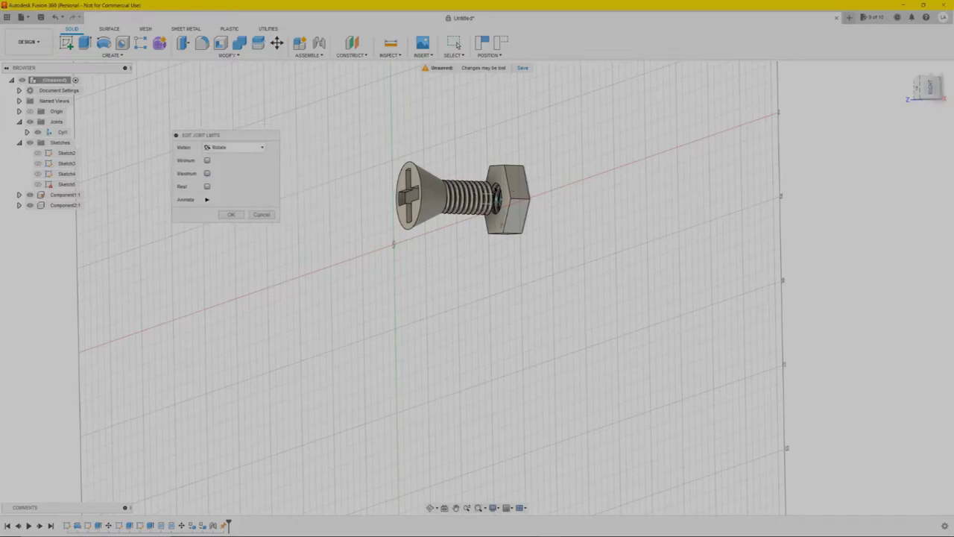
click(224, 146)
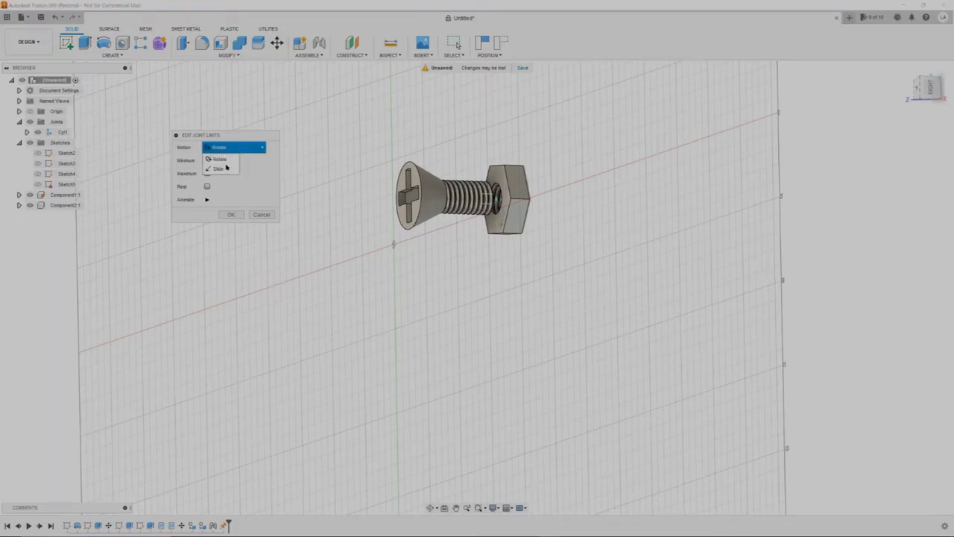
click(219, 169)
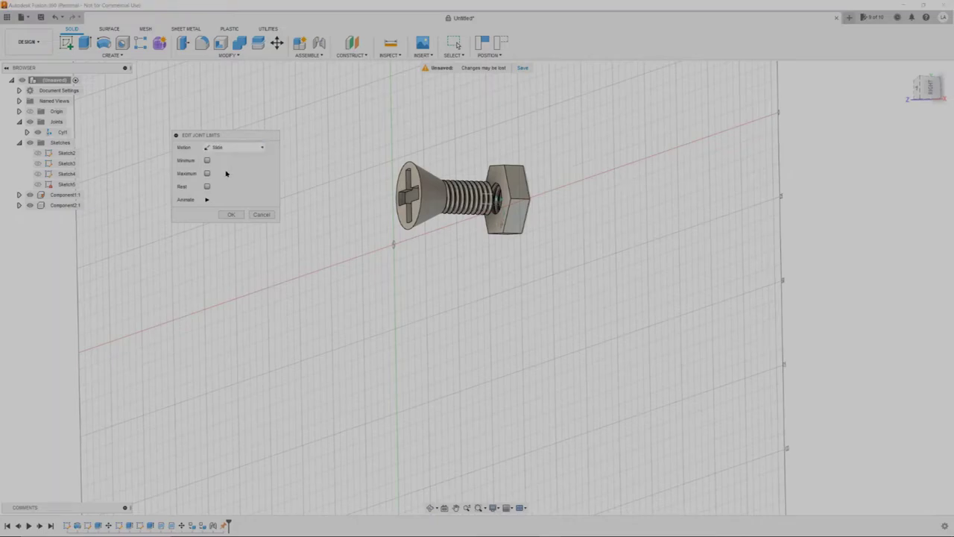
click(208, 160)
click(207, 186)
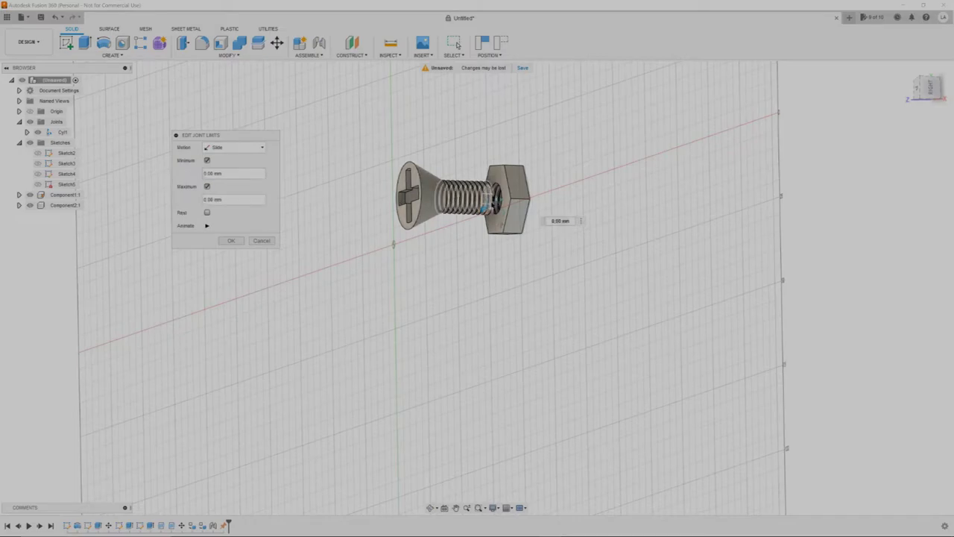
Slide the nut up to the screw head and set the minimum slide limit to -15 mm
scroll(499, 200, up, 5)
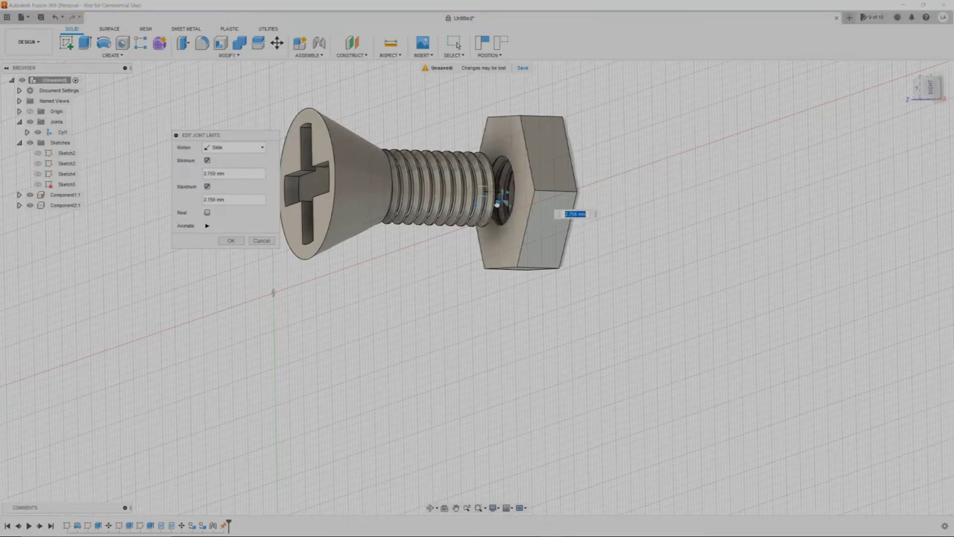
drag(498, 203, 375, 203)
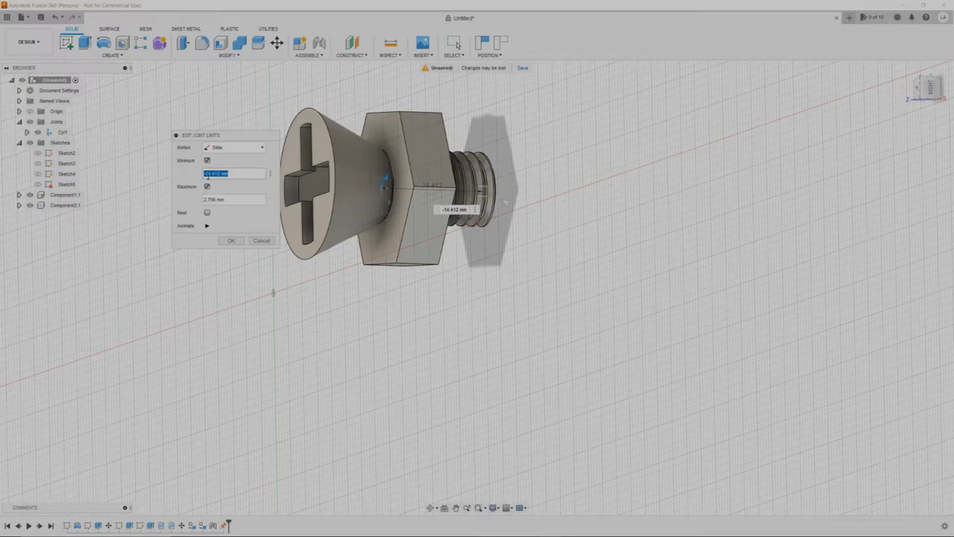
click(208, 174)
text(-15)
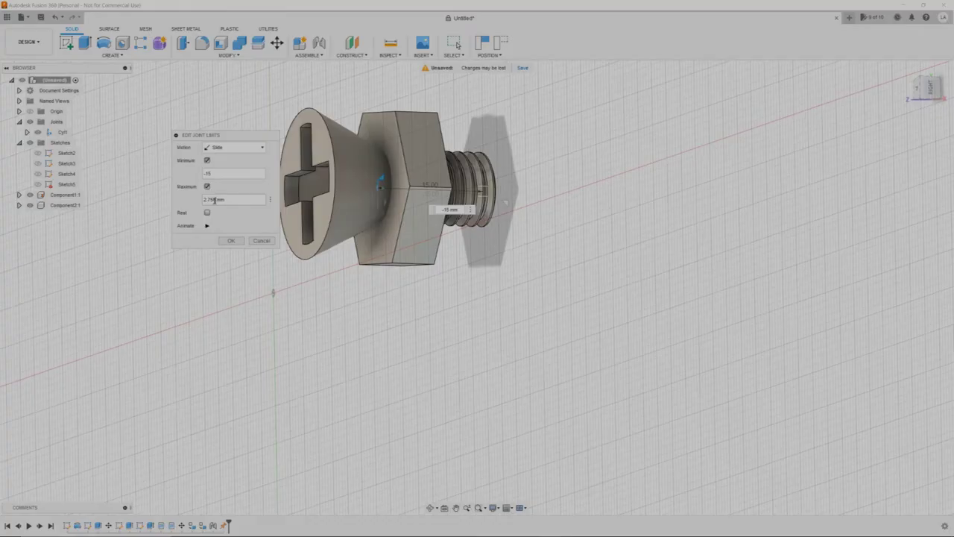
Set the maximum slide limit to 1 mm and the minimum slide limit to -14 mm
click(214, 200)
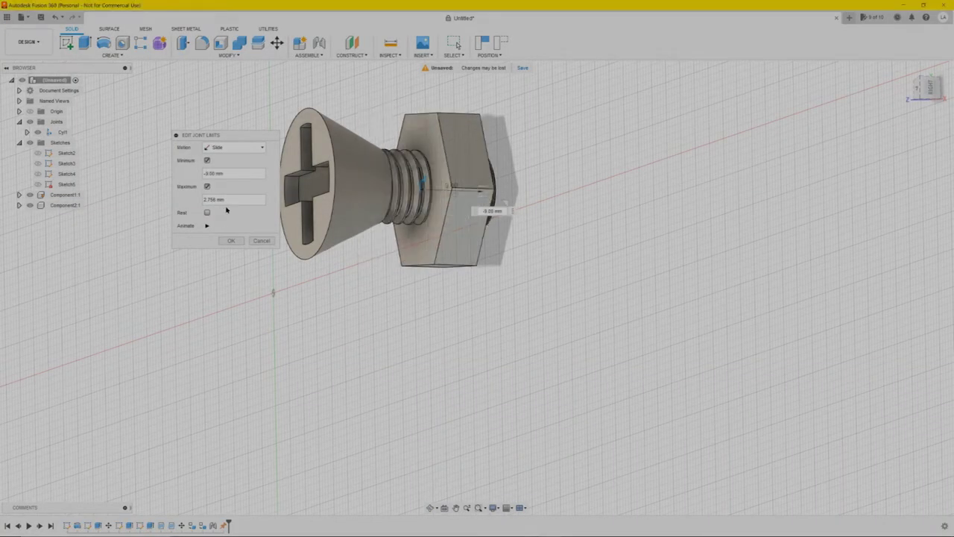
drag(224, 199, 192, 206)
text(1)
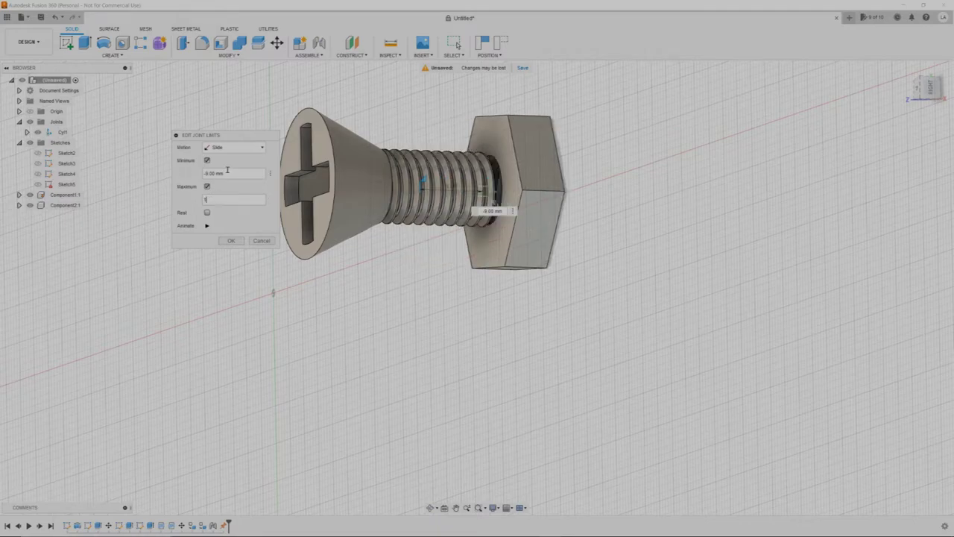
drag(231, 174, 203, 174)
text(-14)
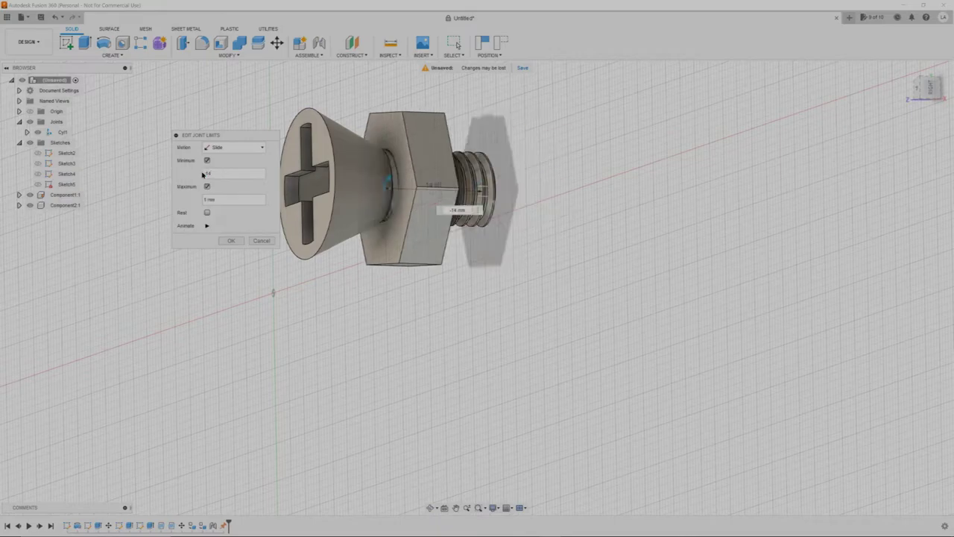
Animate the joint's slide motion and try maximum slide limits of 3 mm and 1 mm
click(206, 226)
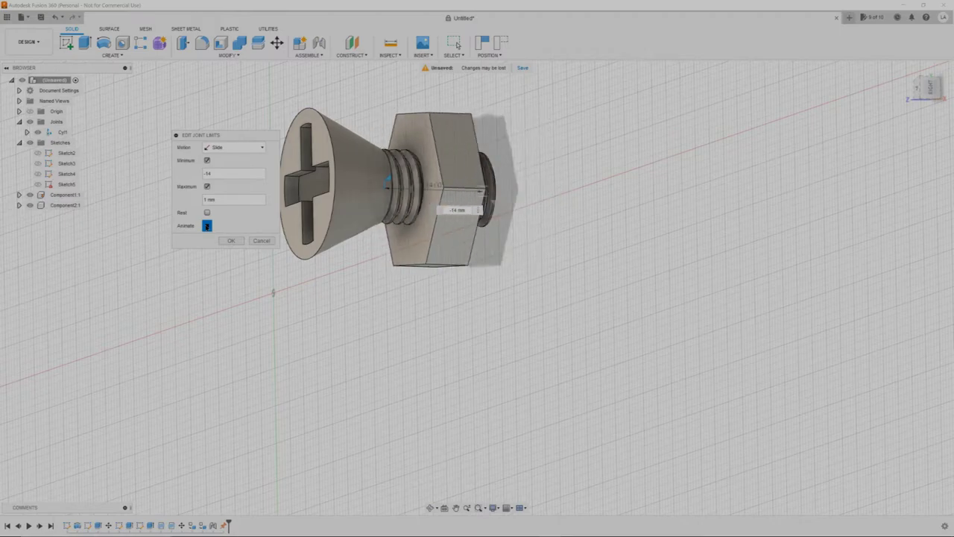
shift+middle_drag(373, 292, 336, 285)
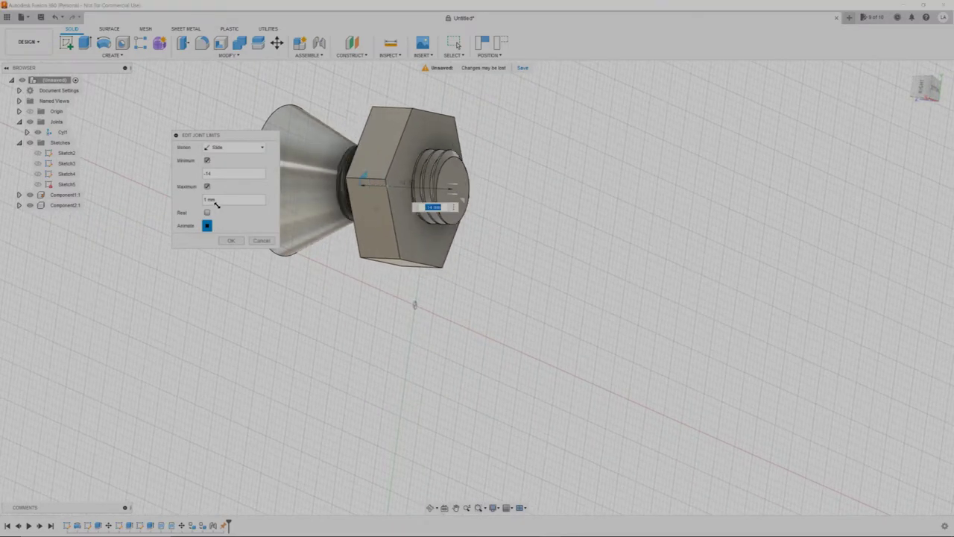
drag(220, 199, 201, 201)
text(3)
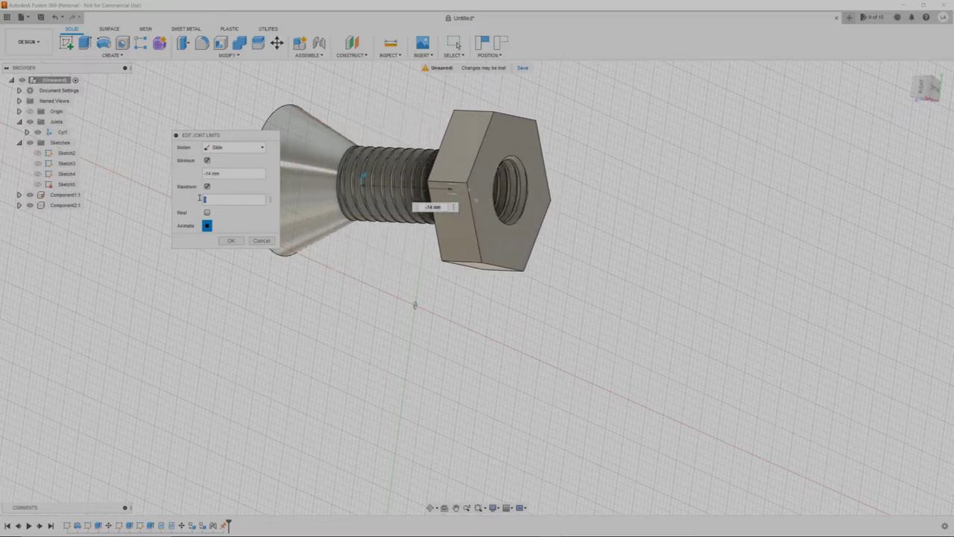
double_click(231, 200)
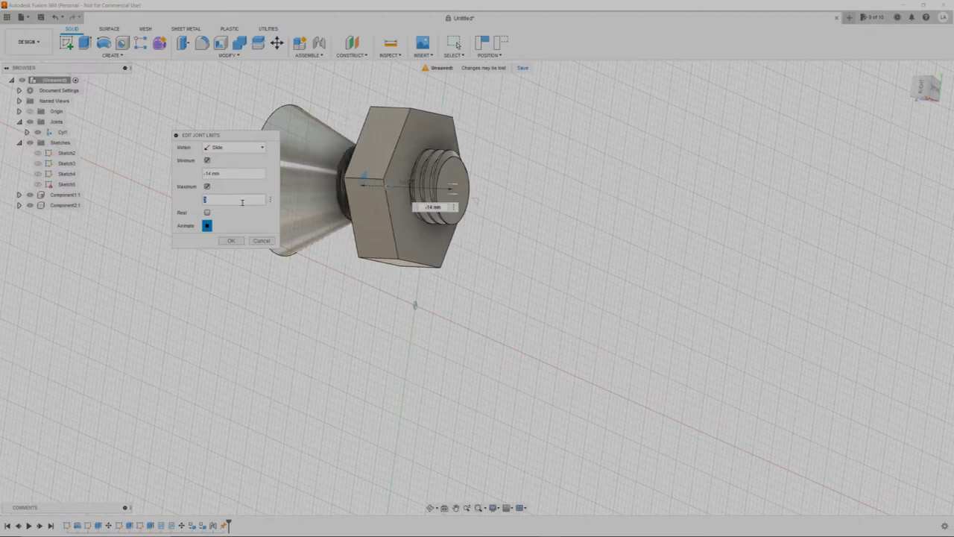
text(1)
Set the minimum slide limit to -16 mm and the maximum to -2 mm, and apply the joint limits
drag(230, 173, 200, 175)
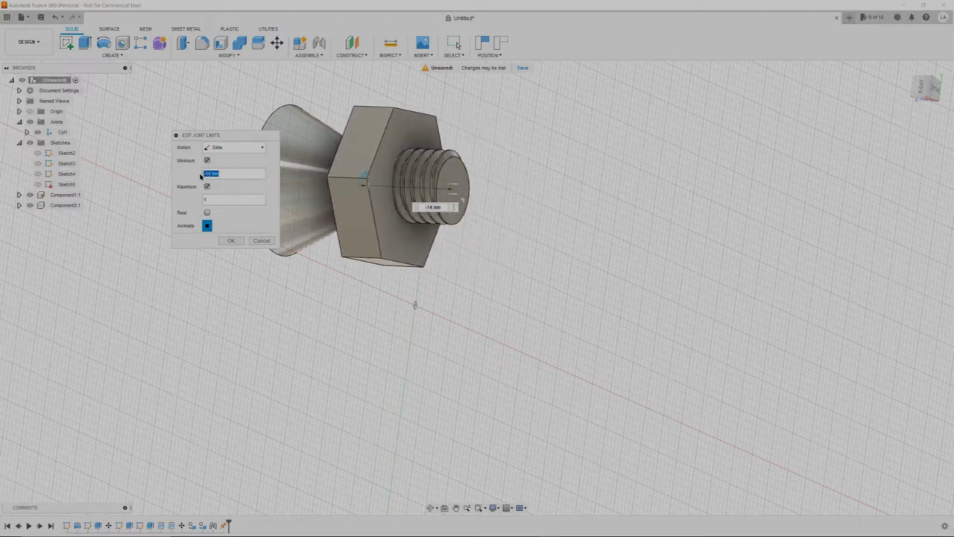
key(BackSpace)
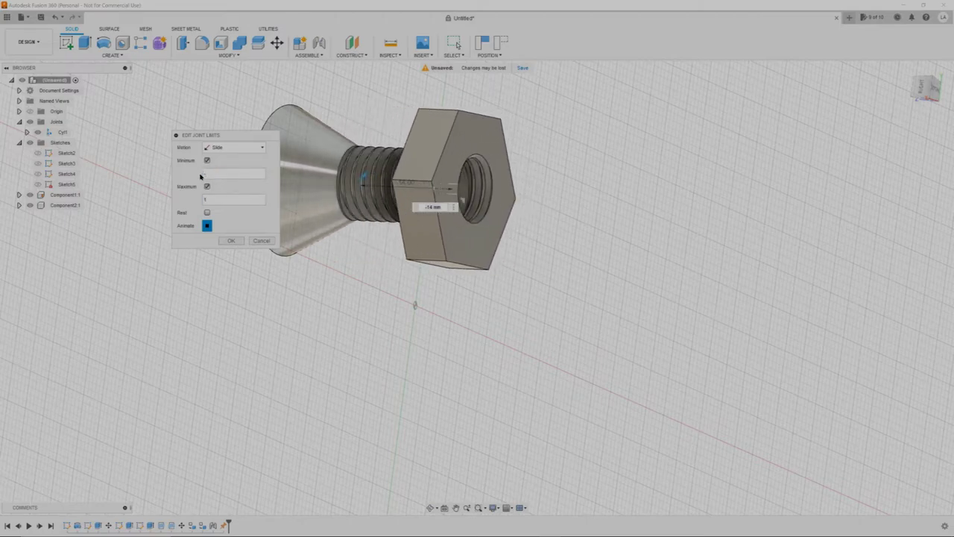
text(-15)
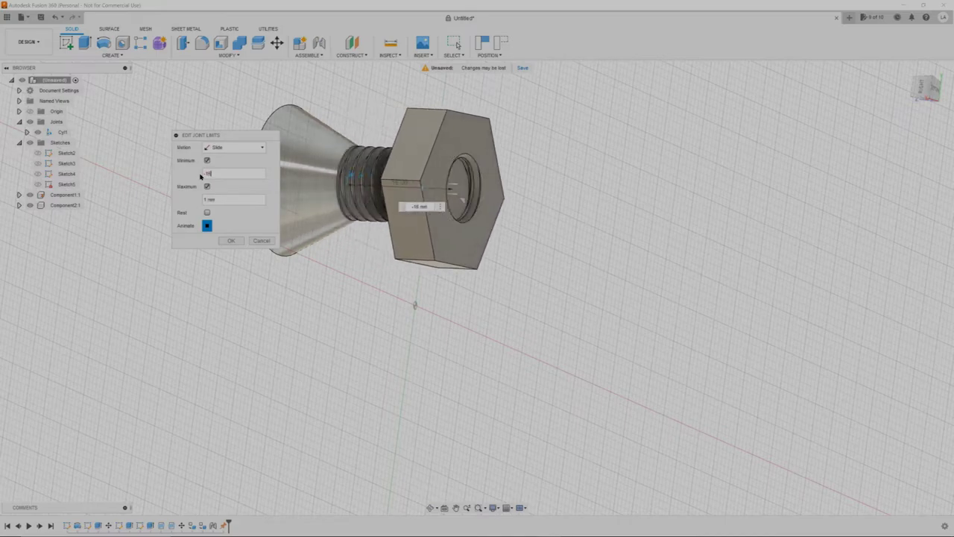
shift+middle_drag(380, 300, 351, 318)
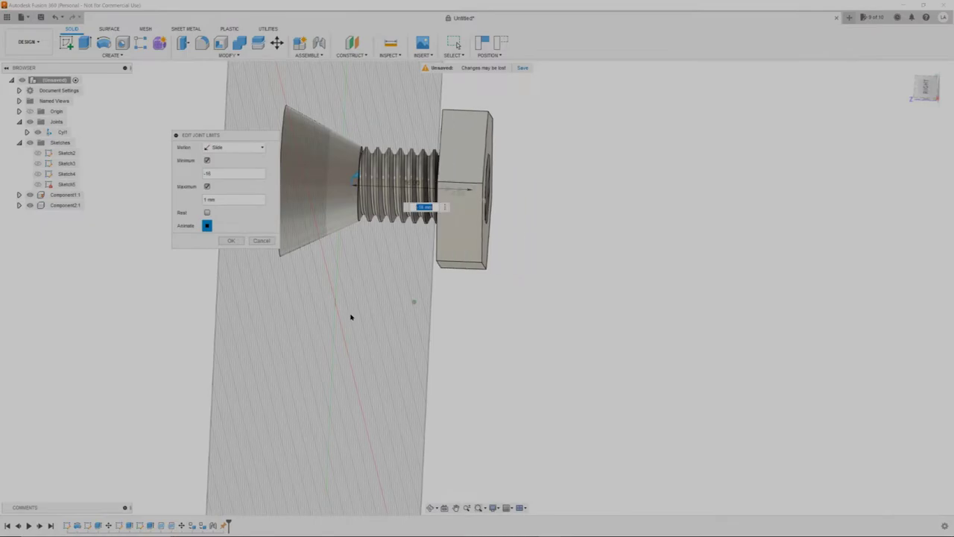
drag(223, 199, 199, 200)
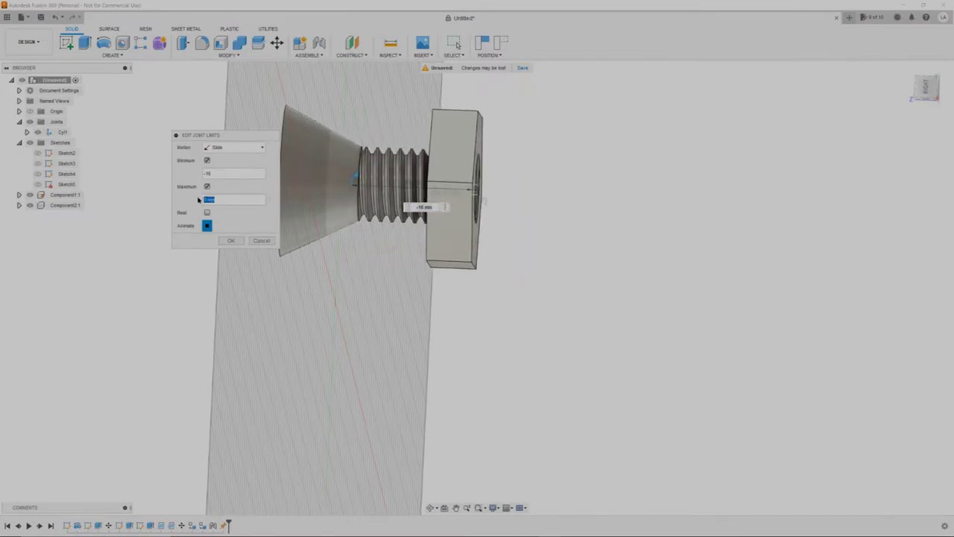
text(5)
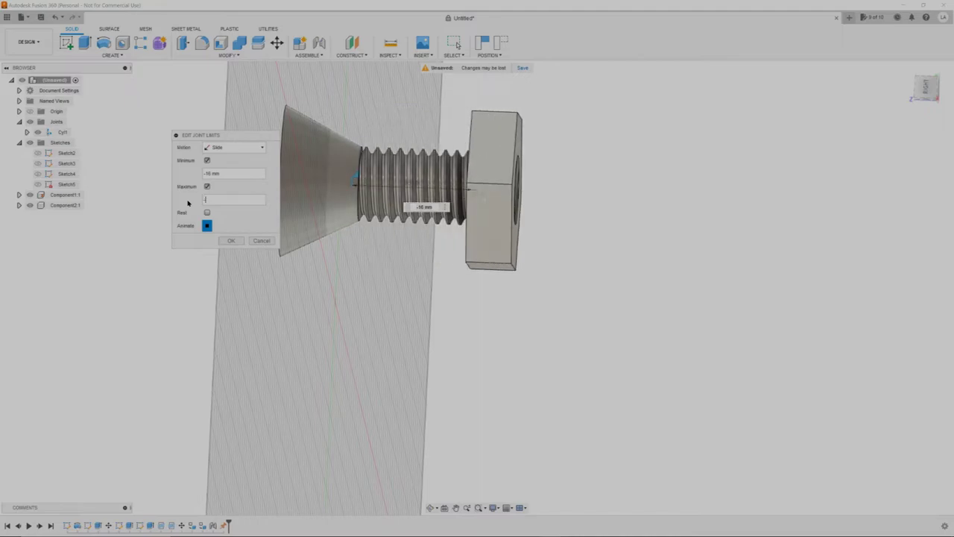
text(-2)
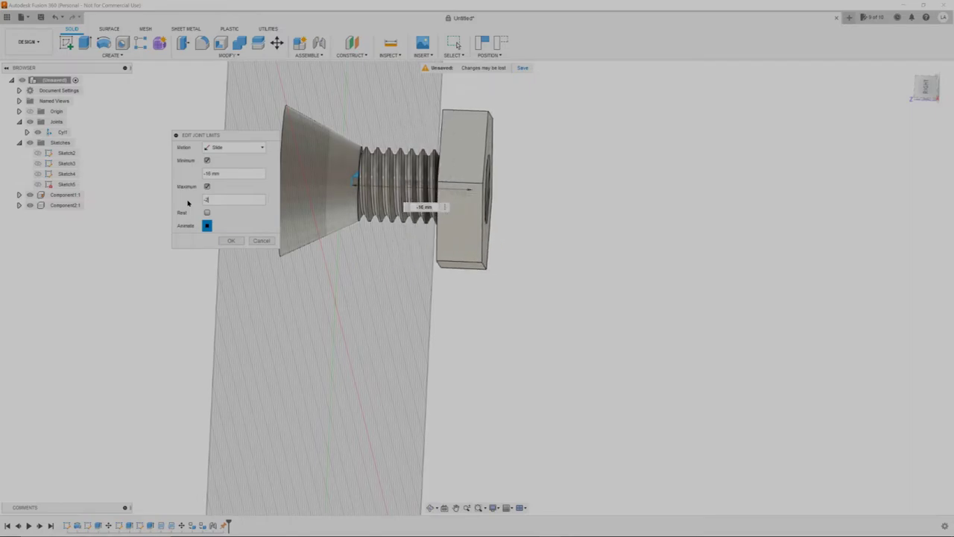
click(231, 241)
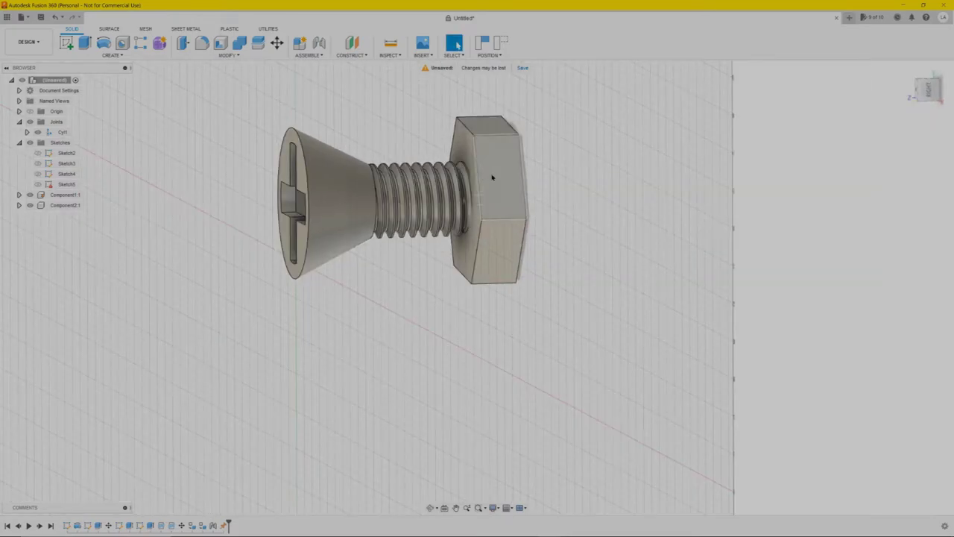
Slide the nut along the screw's thread to test the new joint limits from several angles
drag(485, 186, 262, 177)
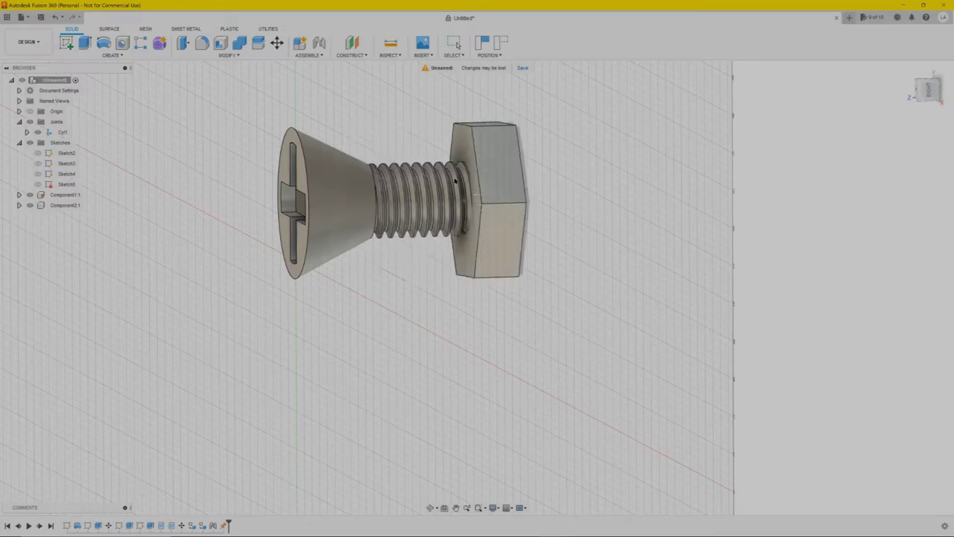
drag(486, 160, 381, 186)
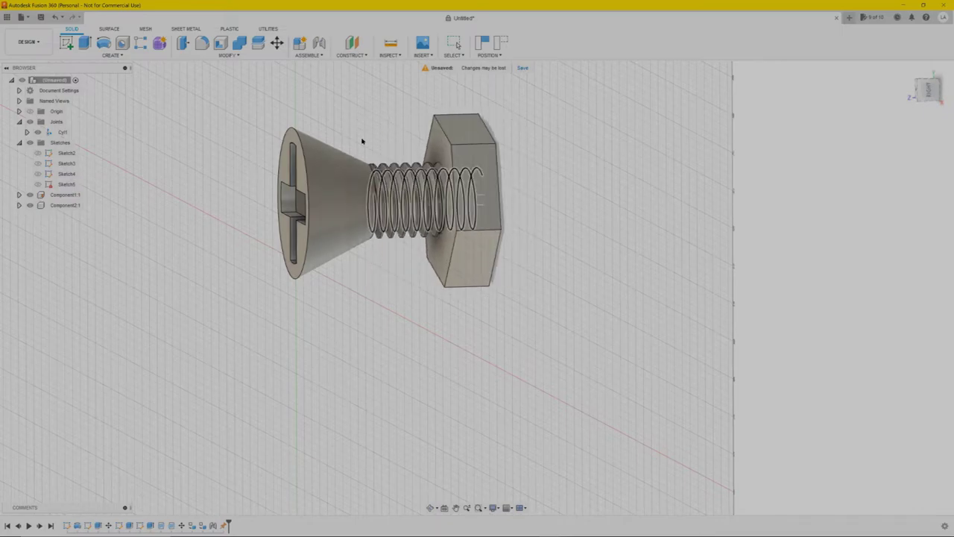
shift+middle_drag(373, 132, 426, 160)
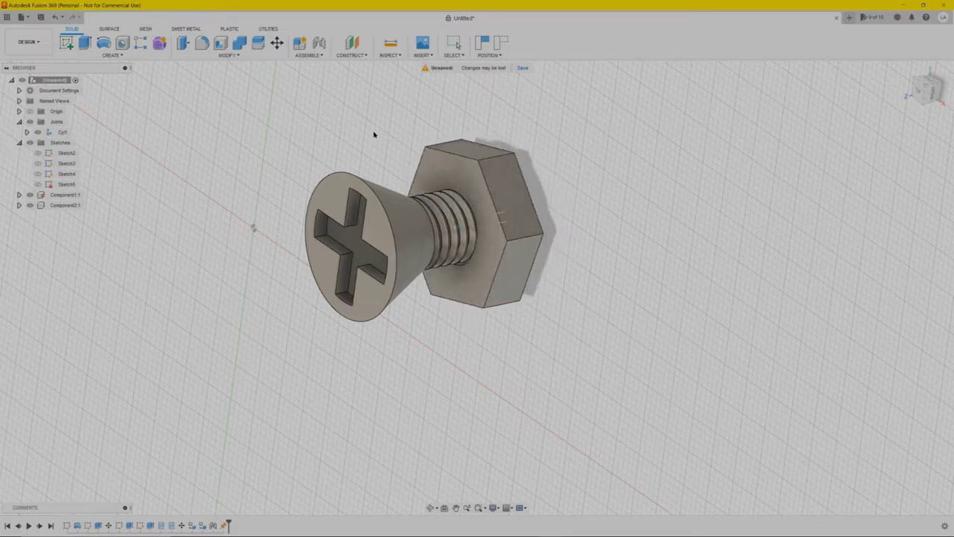
shift+middle_drag(289, 147, 330, 151)
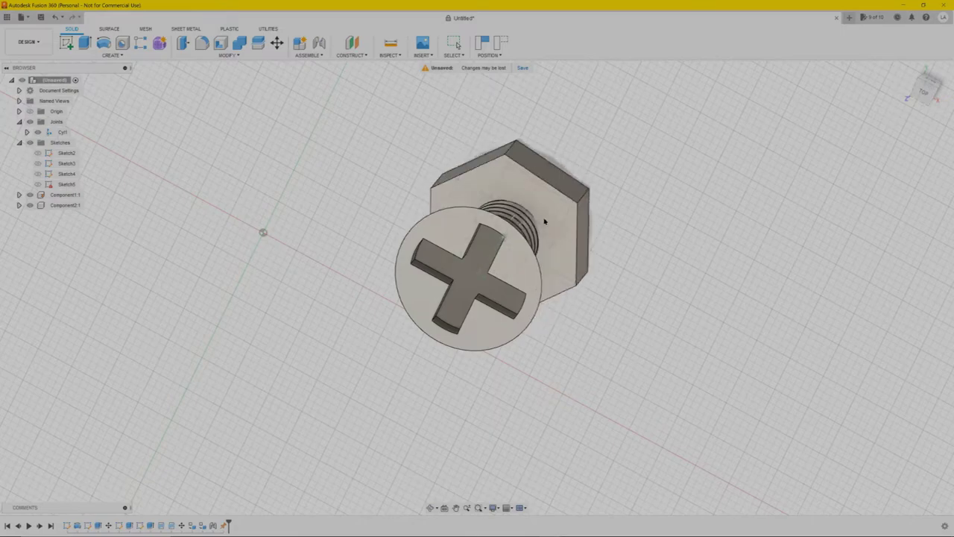
shift+middle_drag(620, 159, 574, 163)
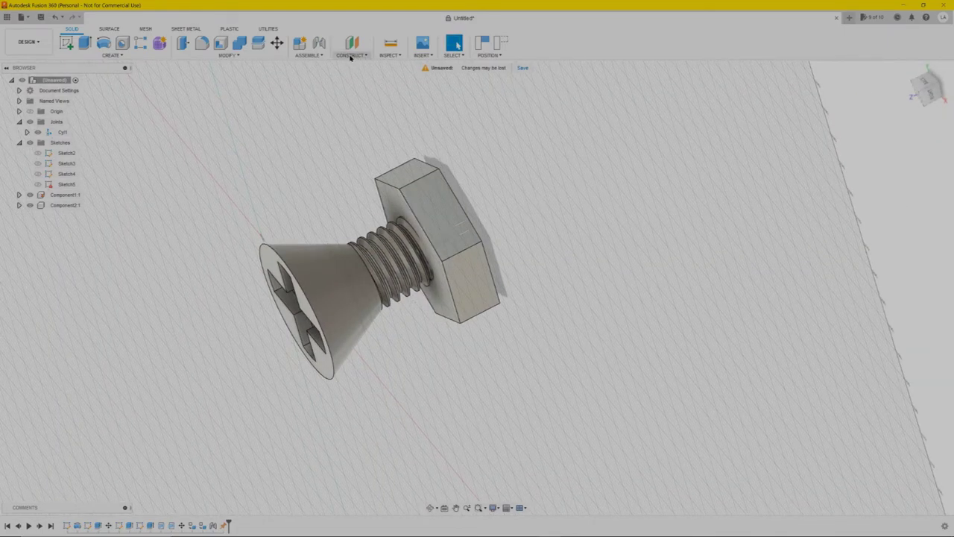
Create a motion link, capturing the component positions, that links Slide Z with Rotate Z of the same cylindrical joint
click(317, 56)
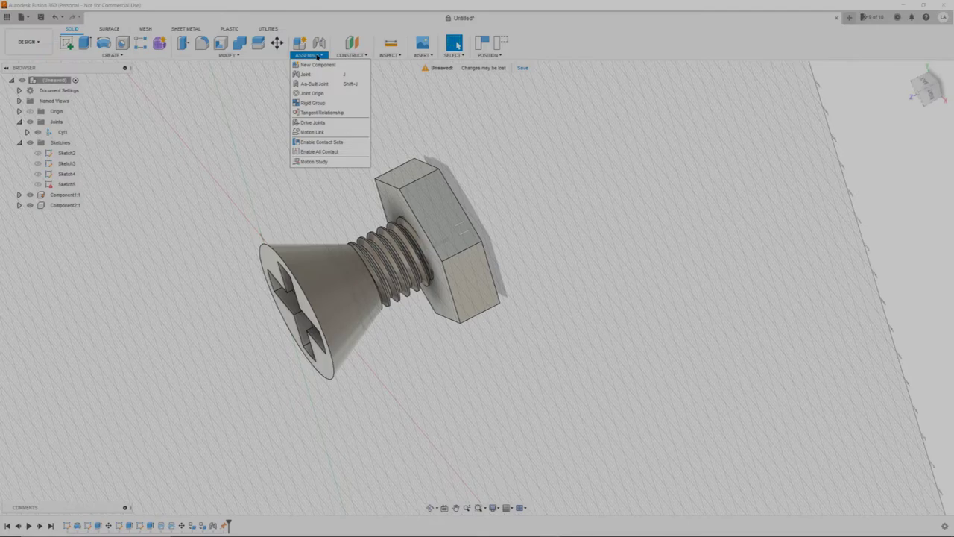
click(356, 56)
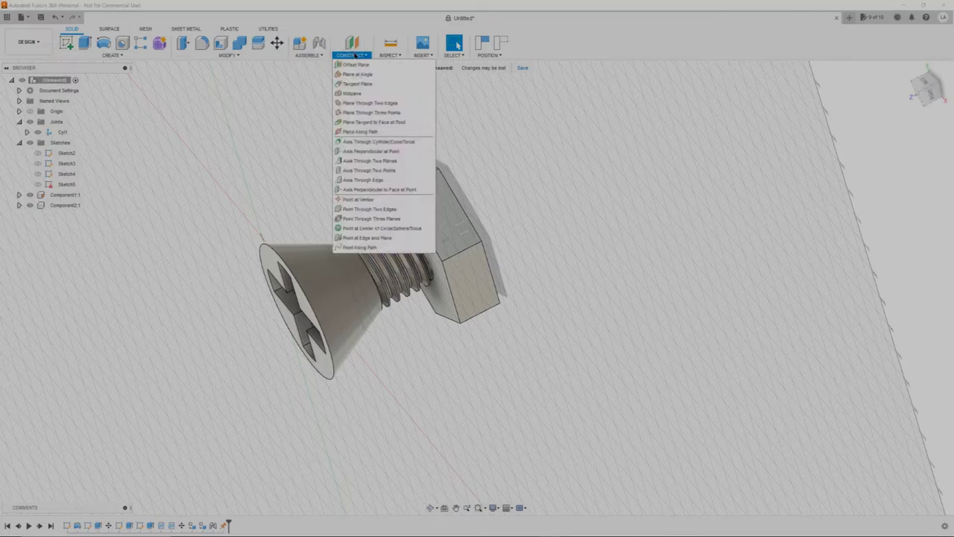
click(315, 56)
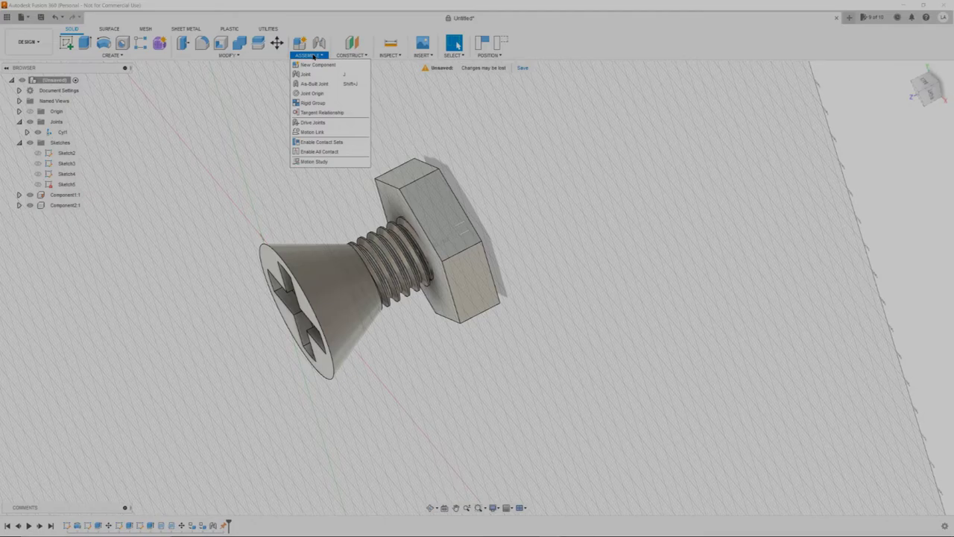
click(321, 132)
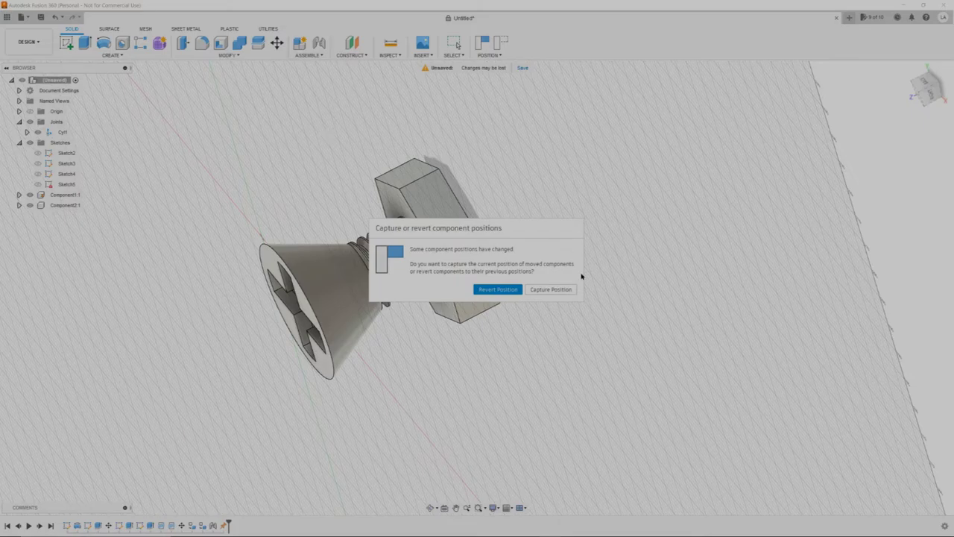
click(561, 295)
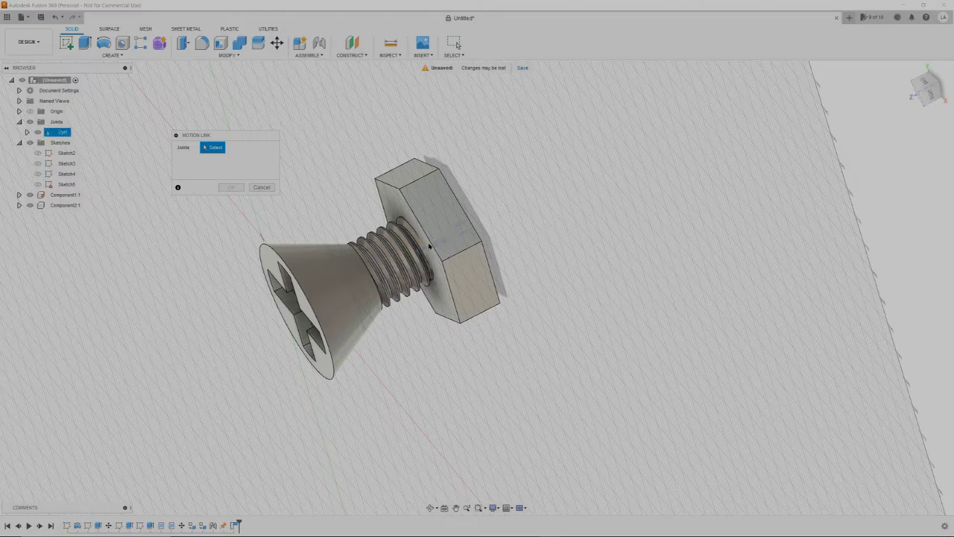
click(429, 246)
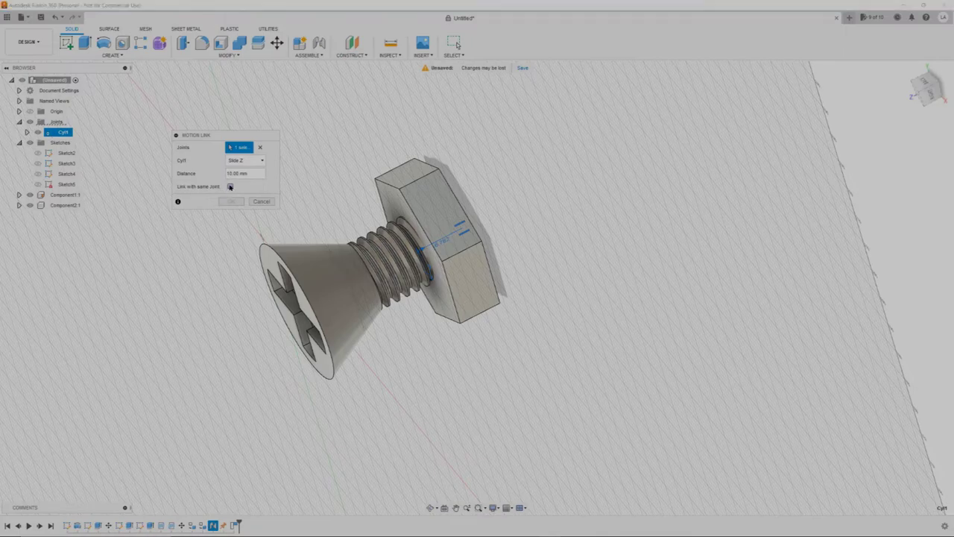
click(230, 186)
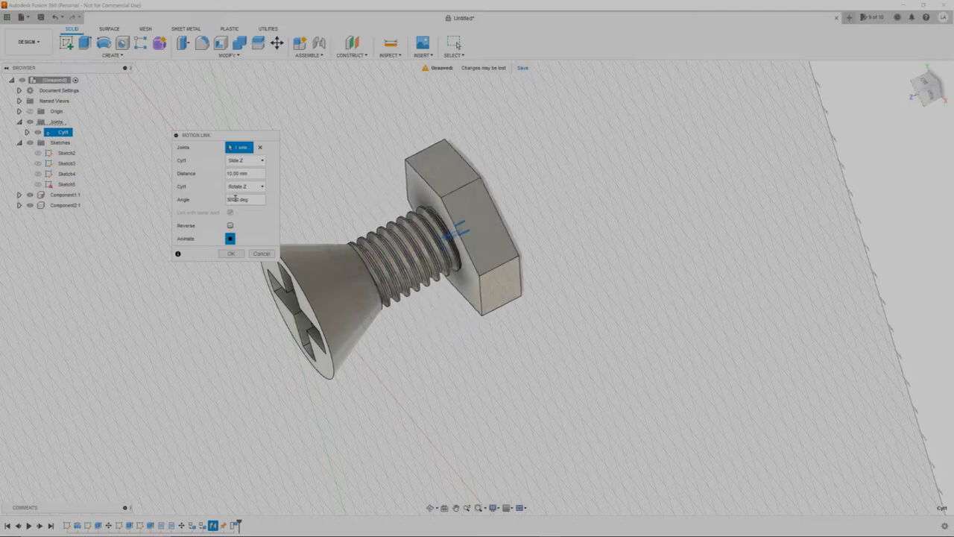
Try alternative slide distances for the motion link, including 1 mm and 2 mm
drag(252, 173, 222, 175)
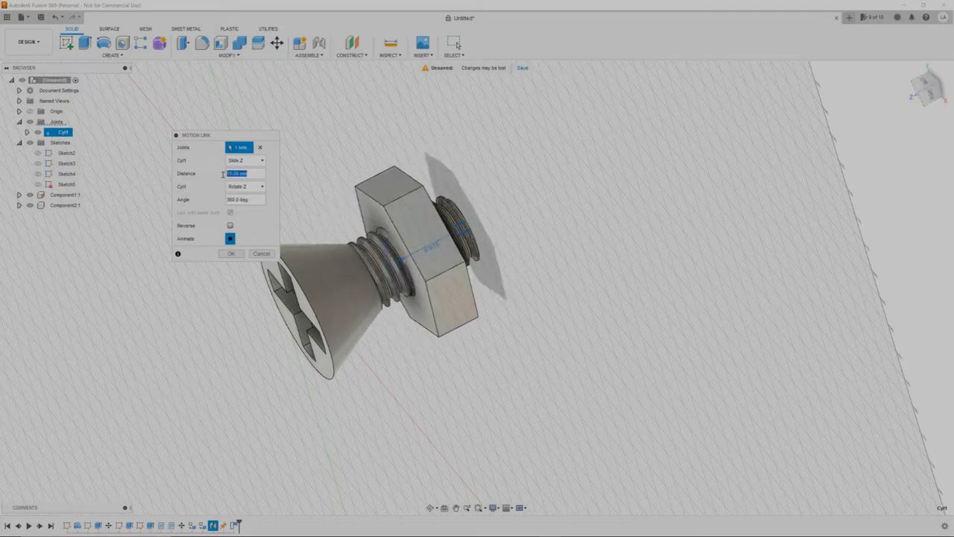
text(1)
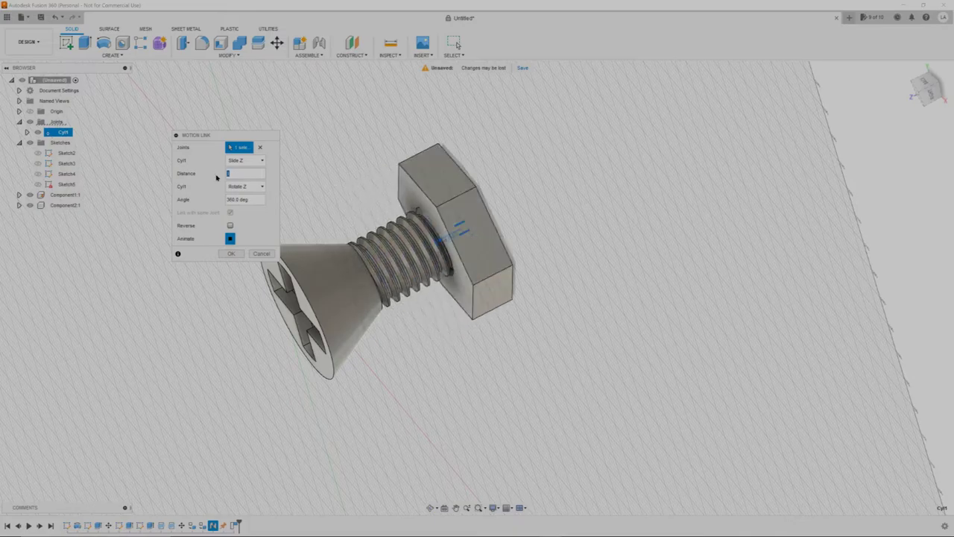
text(80)
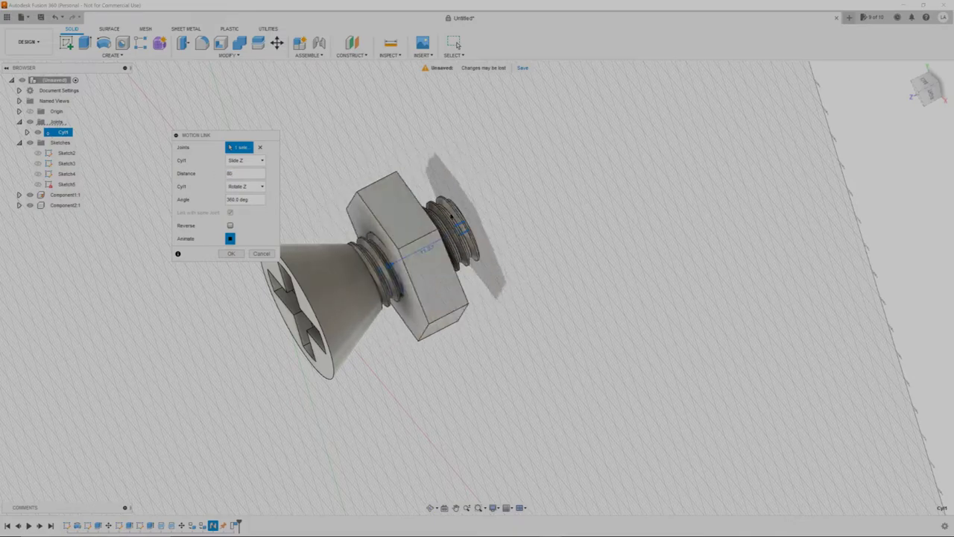
double_click(235, 173)
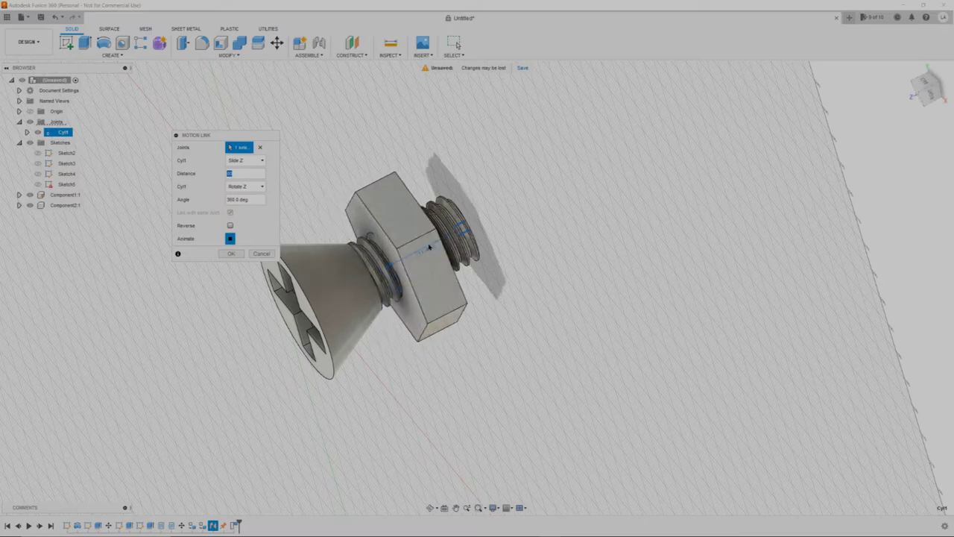
text(2)
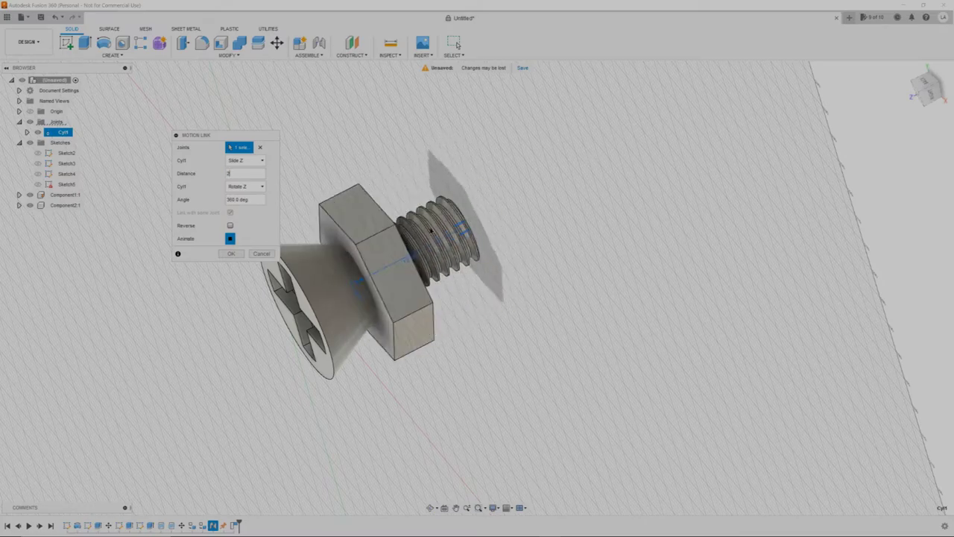
Set the motion link's slide distance to 1.5 mm per 360-degree rotation and apply the link
drag(243, 175, 216, 175)
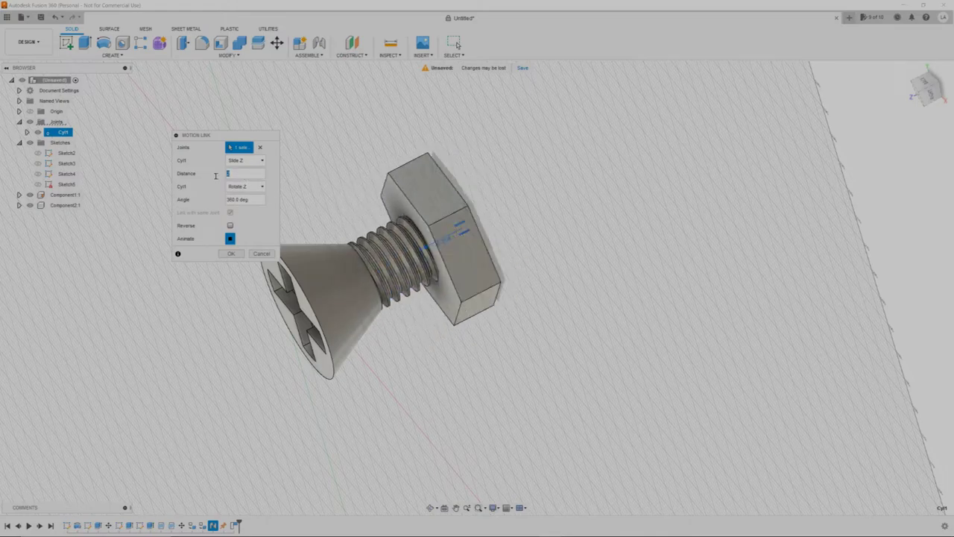
text(1)
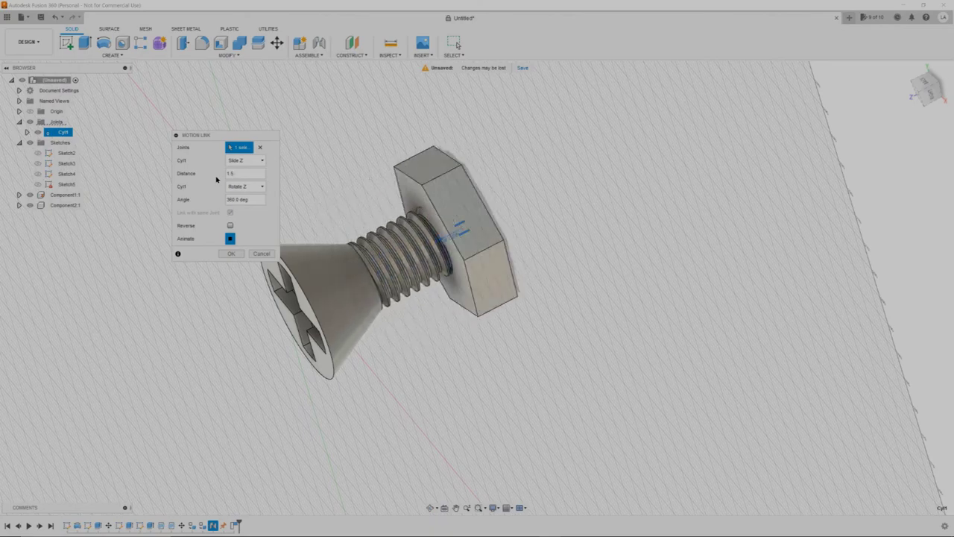
text(.5)
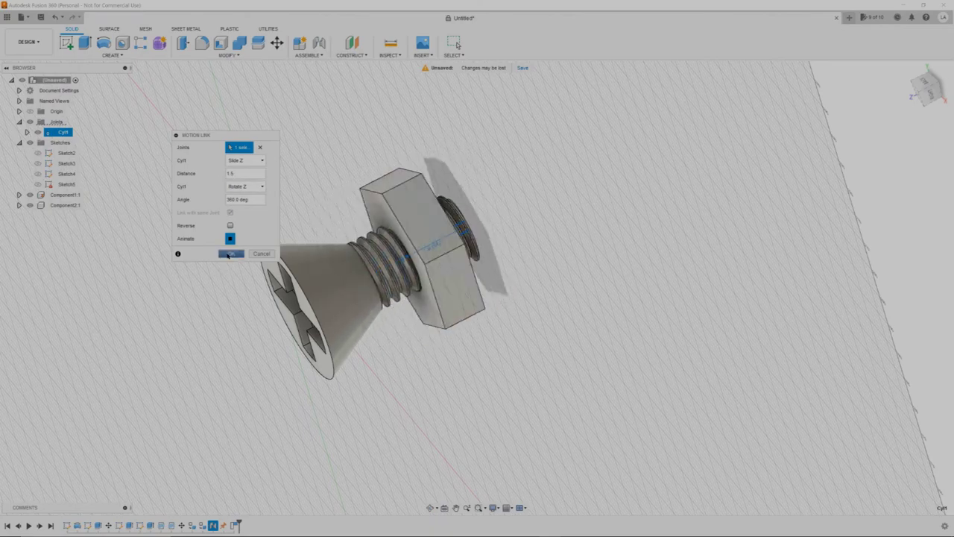
click(231, 253)
Examine the linked sliding and turning of the nut on the screw from different angles
shift+middle_drag(270, 216, 396, 192)
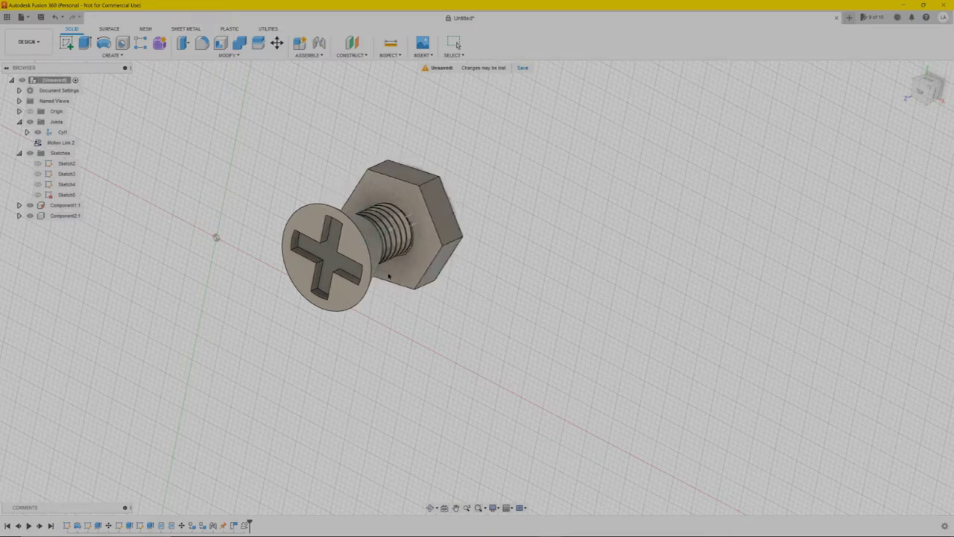
key(Escape)
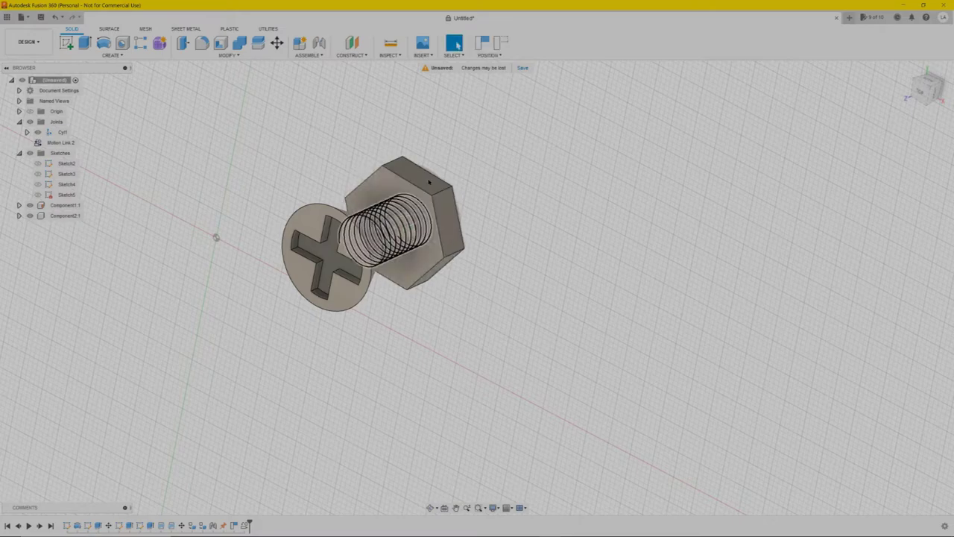
mouse_move(519, 207)
shift+middle_down()
mouse_move(496, 204)
mouse_move(546, 210)
mouse_move(567, 198)
mouse_move(508, 206)
mouse_move(521, 201)
shift+middle_up()
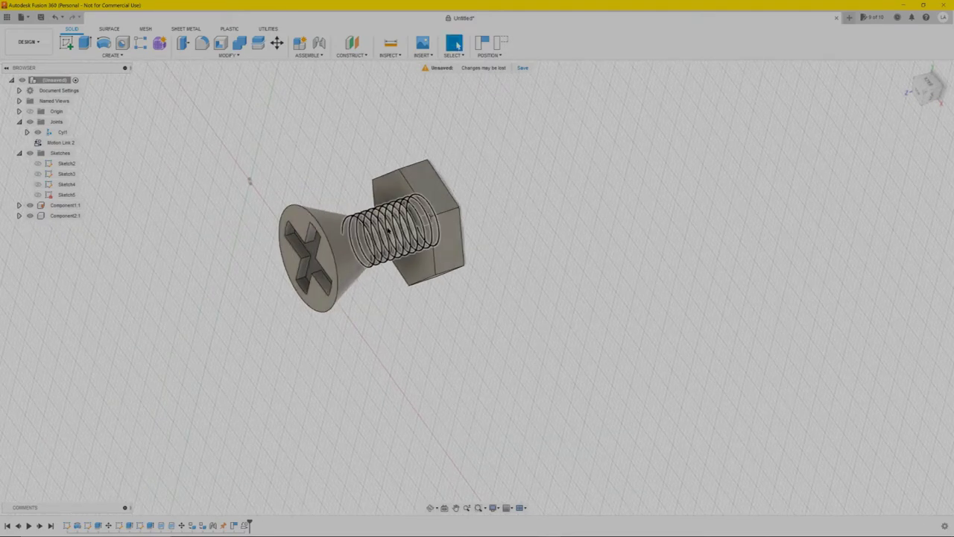
Hide both existing components, the countersunk screw and the nut
click(918, 94)
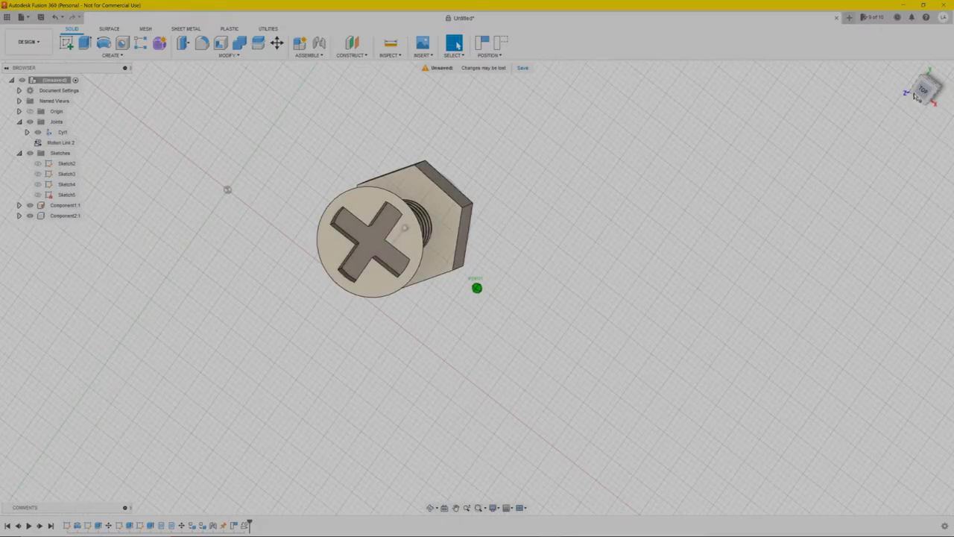
click(924, 90)
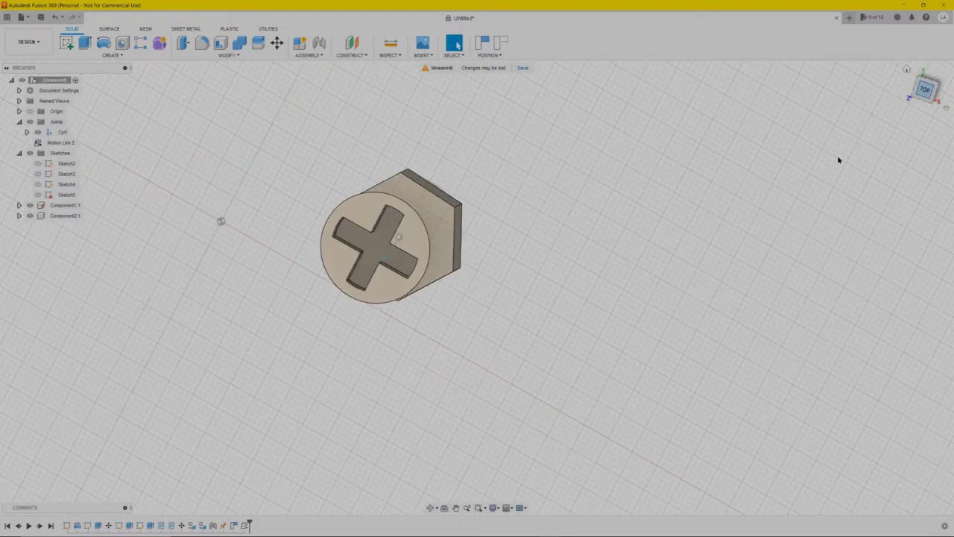
shift+middle_drag(596, 264, 343, 262)
shift+middle_drag(507, 266, 564, 282)
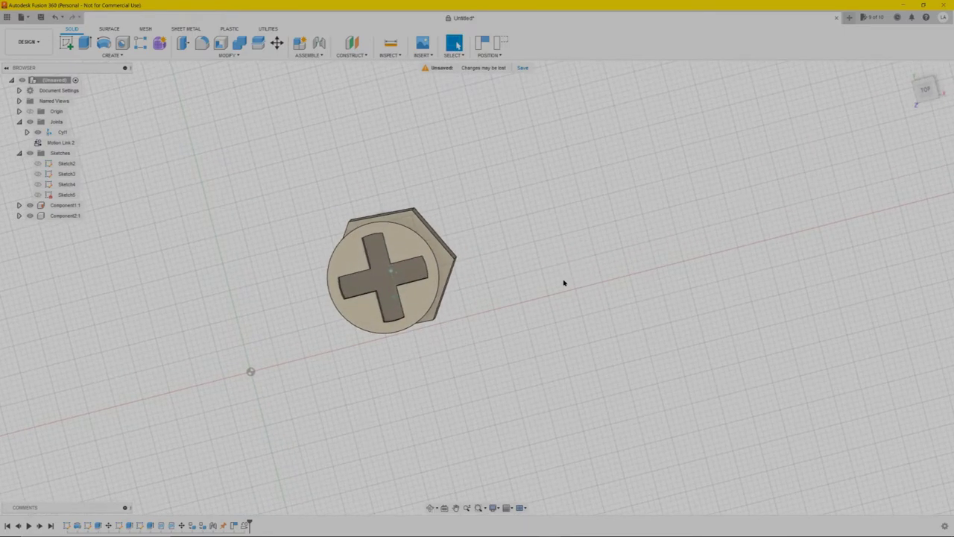
click(30, 205)
click(30, 215)
Start a new sketch on the XY plane, capturing the current positions of the moved components
mouse_move(925, 89)
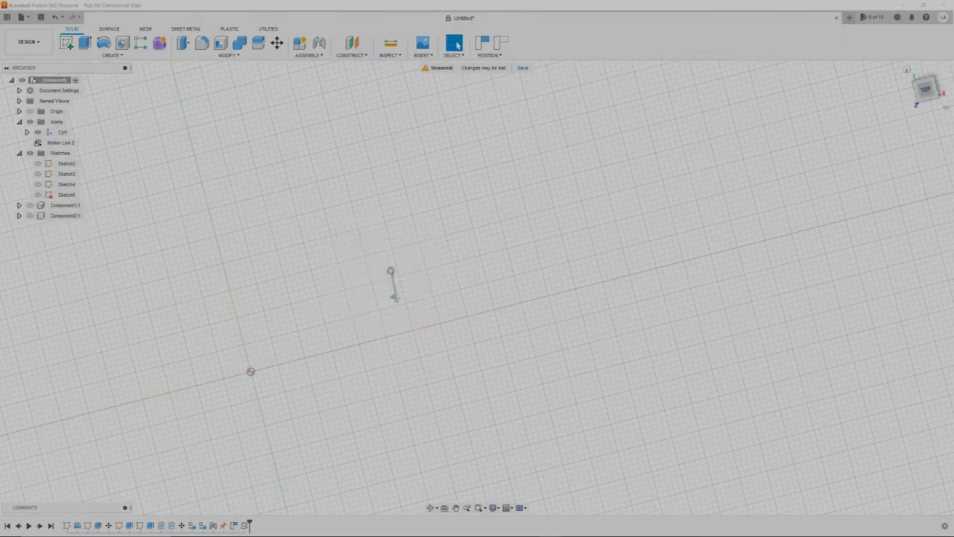
click(927, 89)
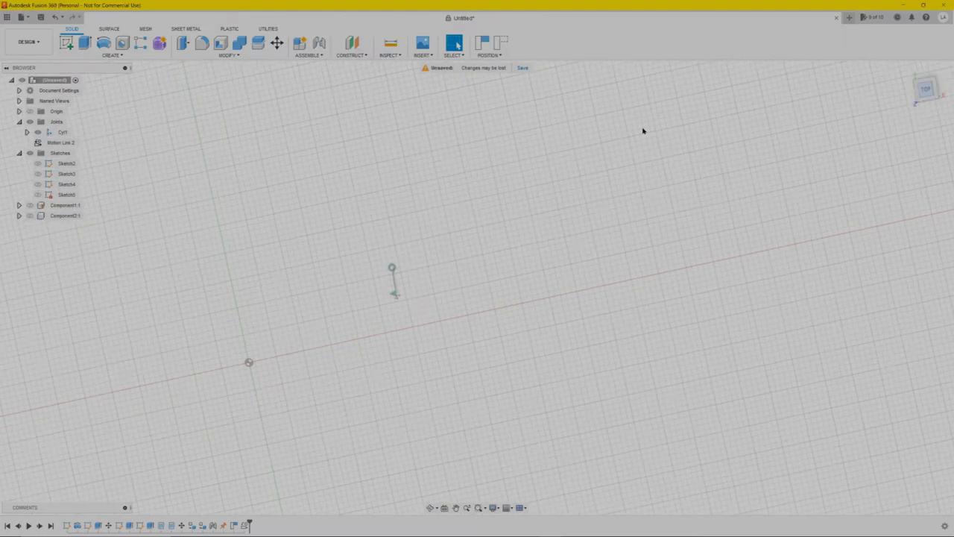
middle_drag(271, 266, 372, 268)
click(67, 43)
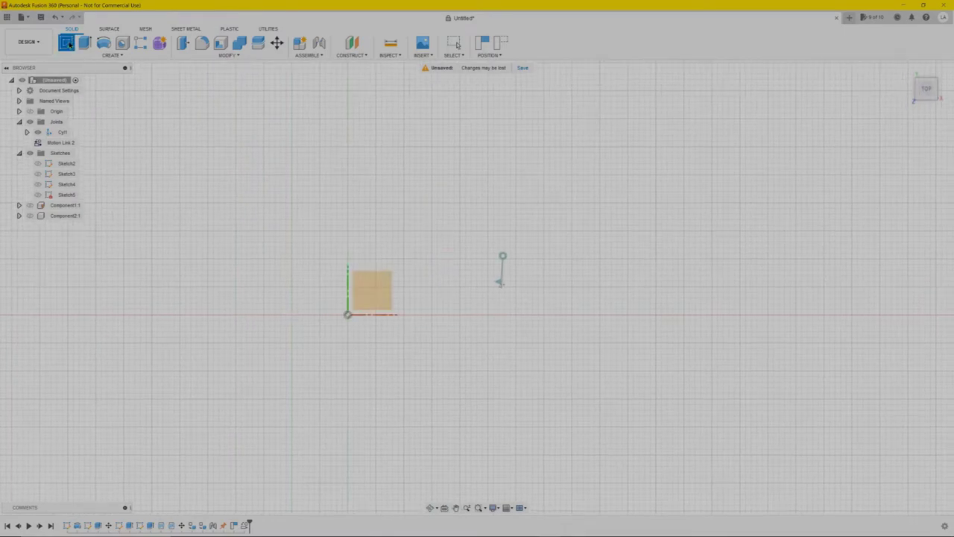
click(375, 298)
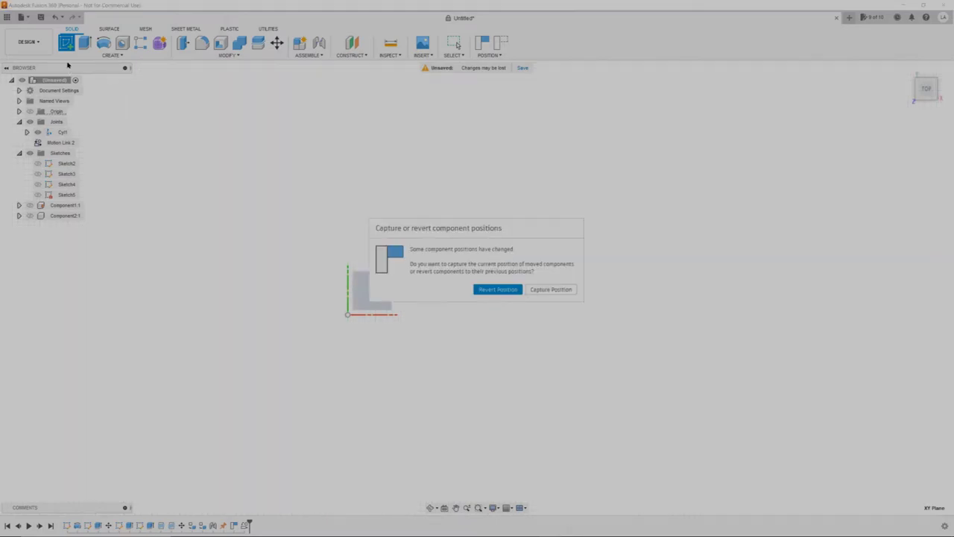
click(556, 291)
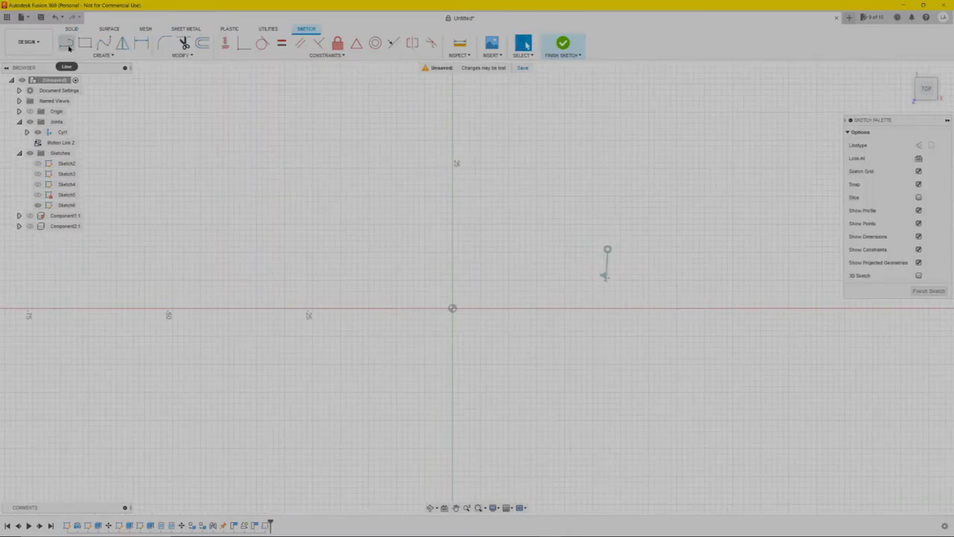
Sketch a 5 mm horizontal line from the origin along the negative X axis
click(65, 44)
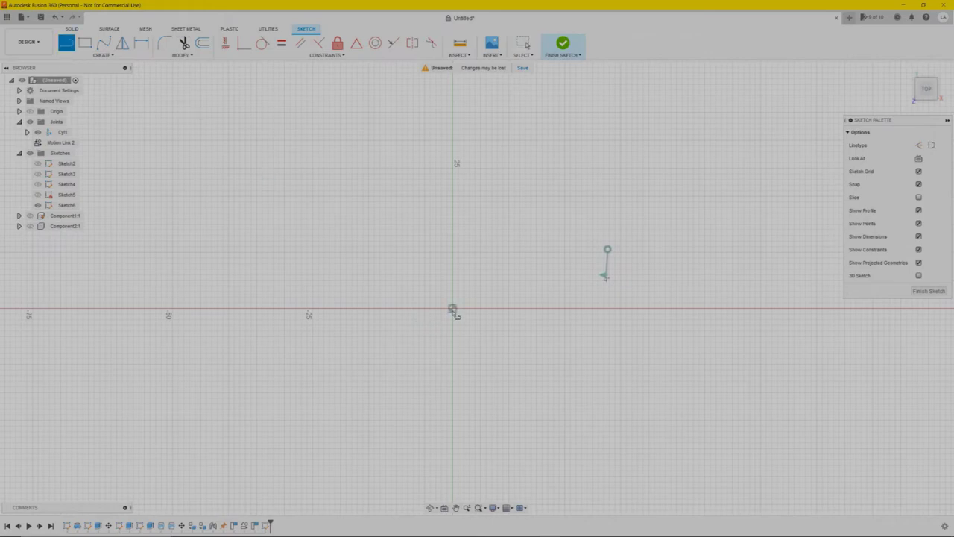
click(431, 310)
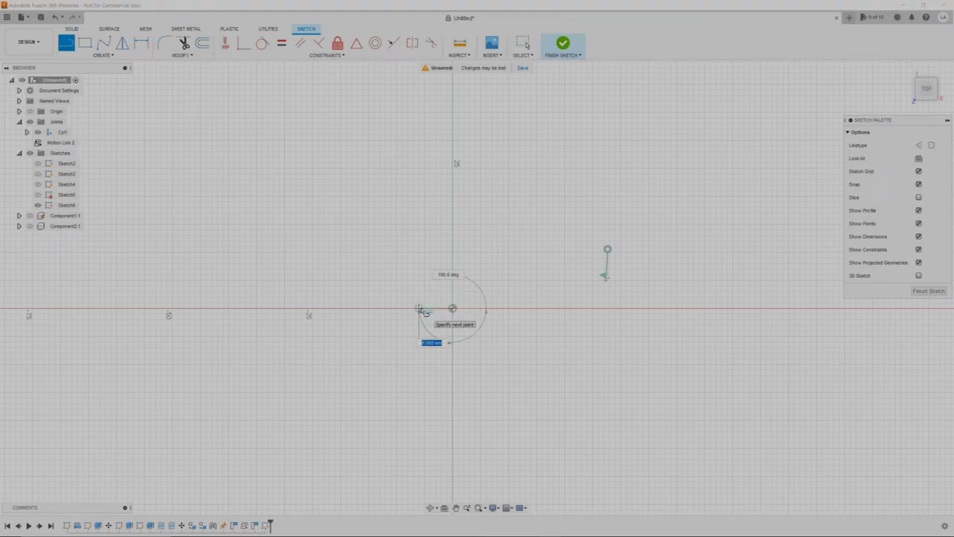
text(5)
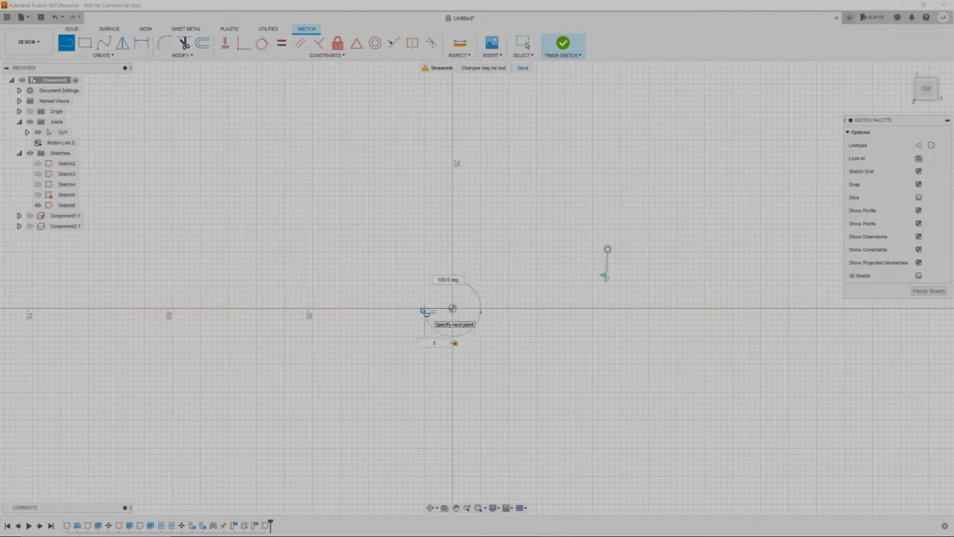
key(Return)
key(Escape)
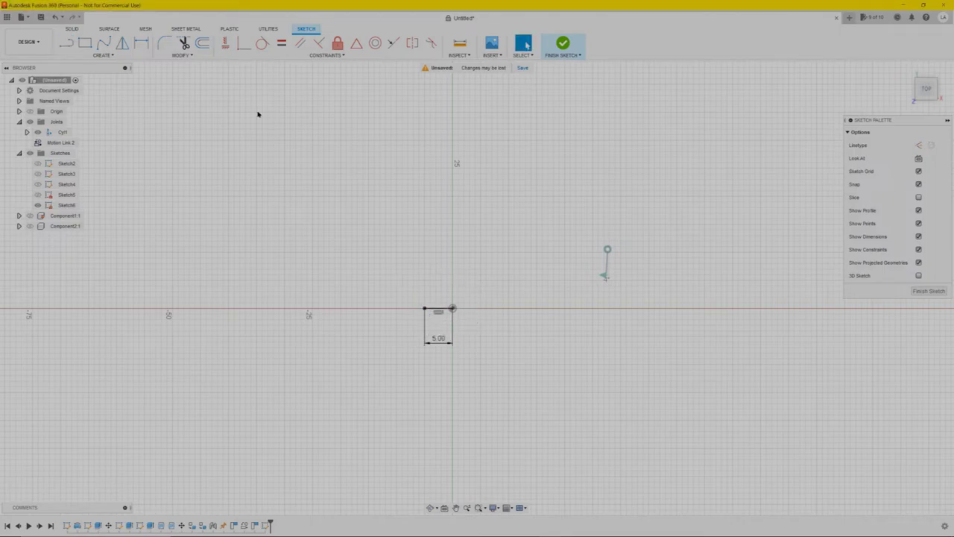
Draw a 15 mm vertical line upward from the outer end of the 5 mm line
click(66, 44)
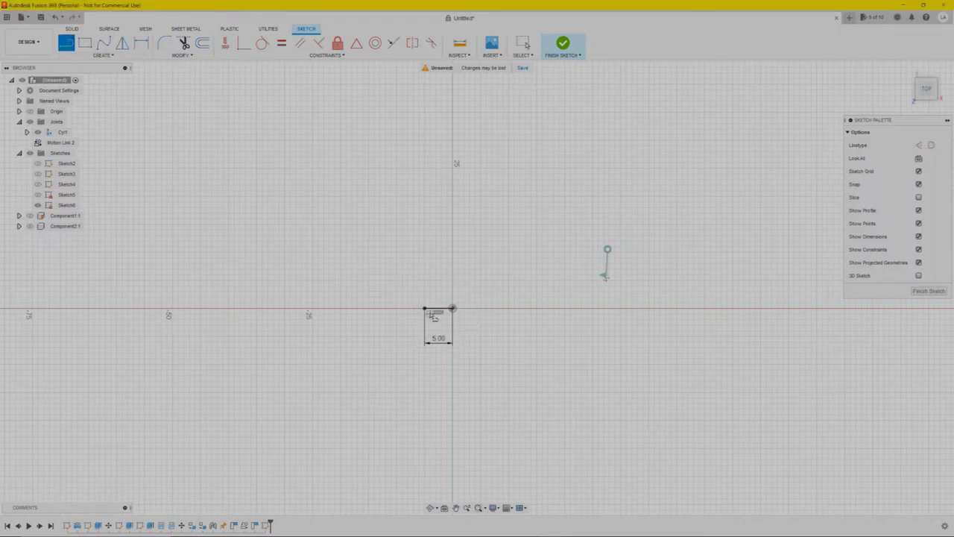
click(424, 309)
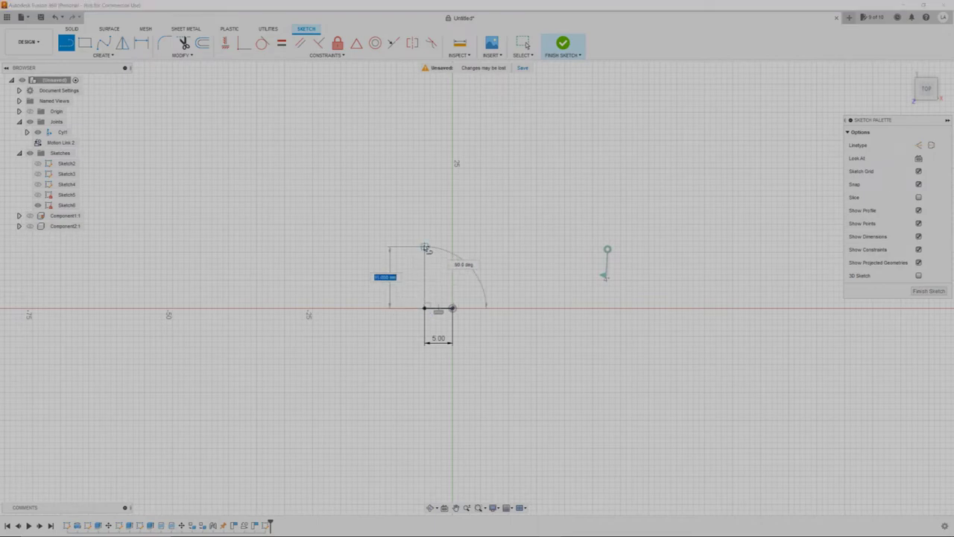
text(15)
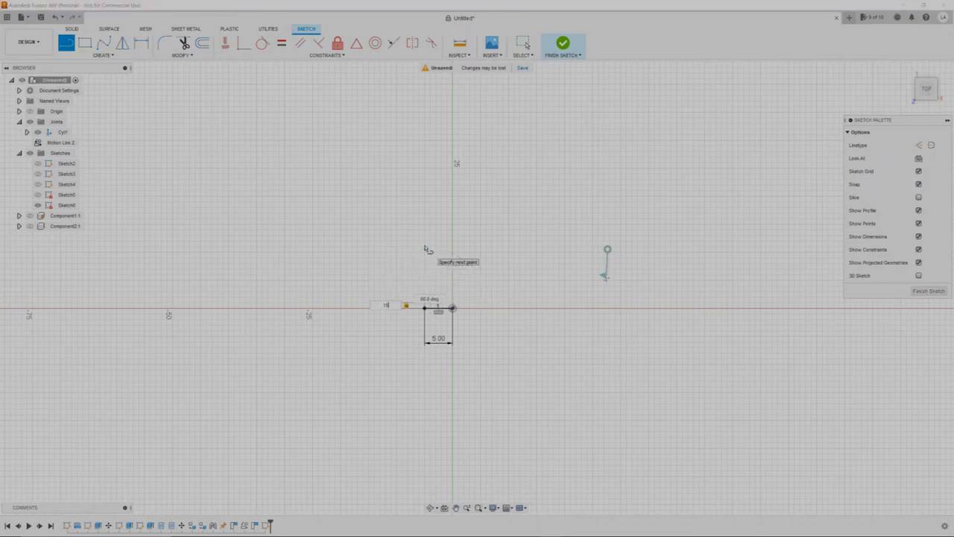
key(Return)
key(Escape)
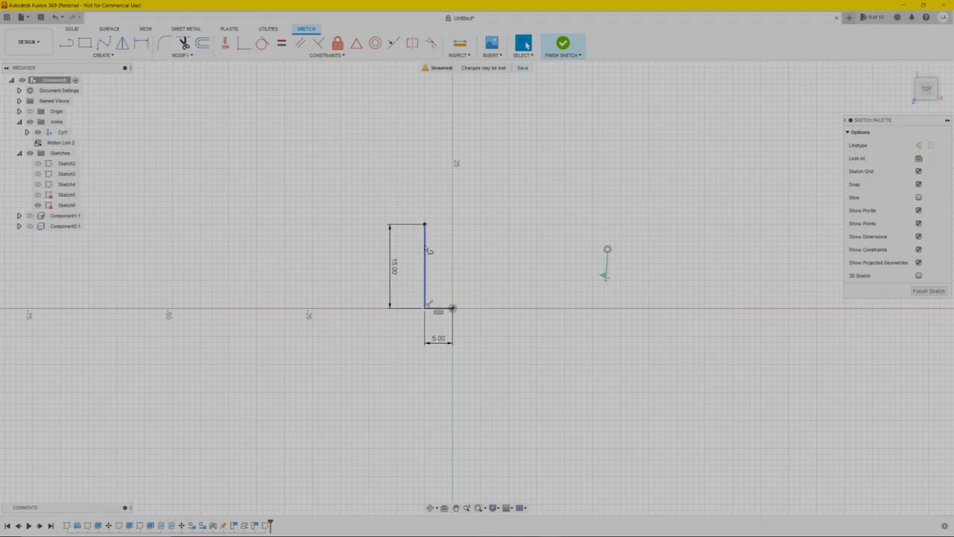
Close the half profile back to the origin with a flared head about 10 mm wide and about 25 mm overall height, and finish the sketch
scroll(429, 250, down, 3)
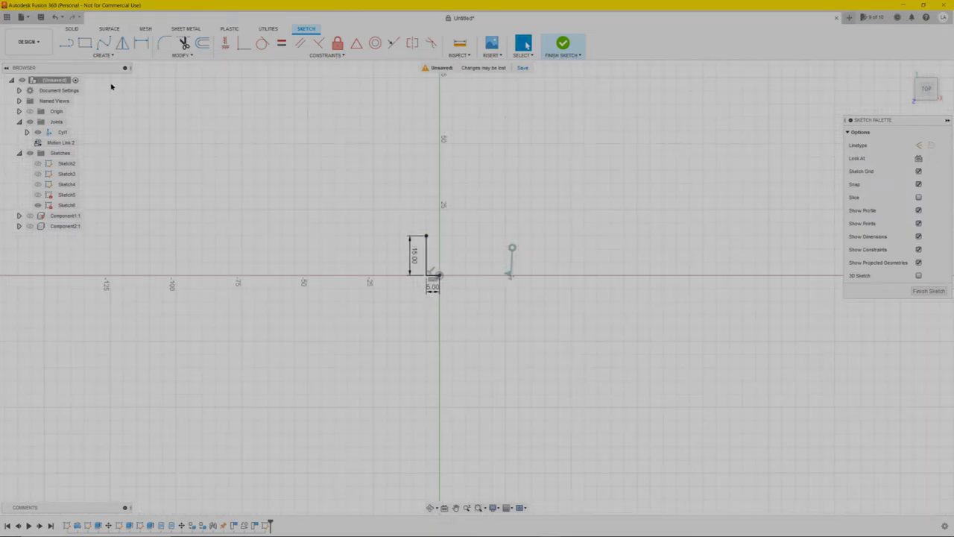
click(67, 42)
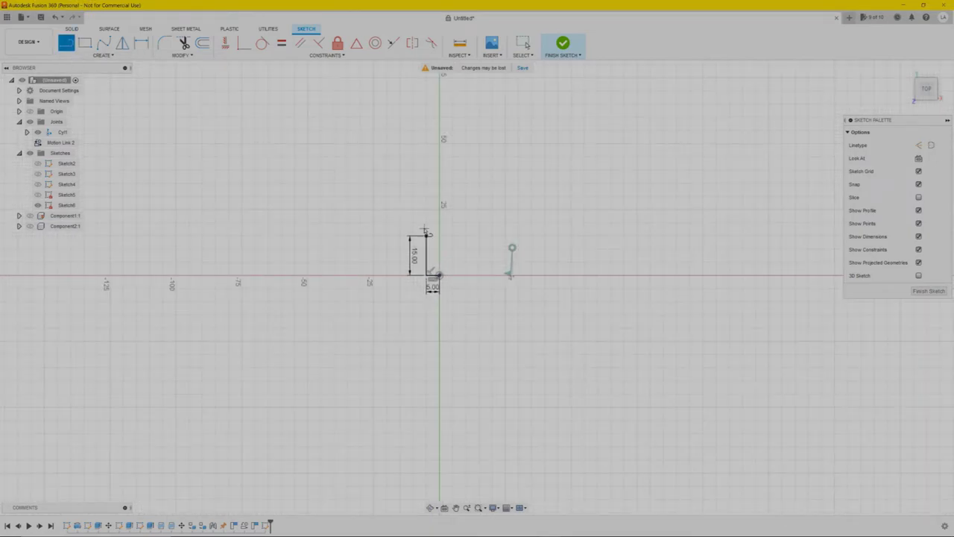
mouse_move(427, 236)
mouse_down()
mouse_move(412, 211)
mouse_move(437, 206)
mouse_move(440, 277)
mouse_up()
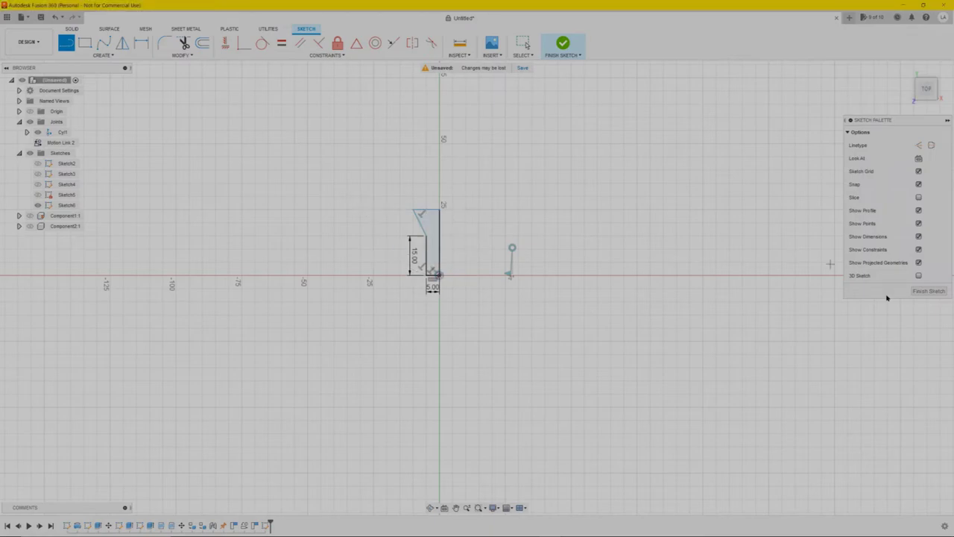
click(940, 292)
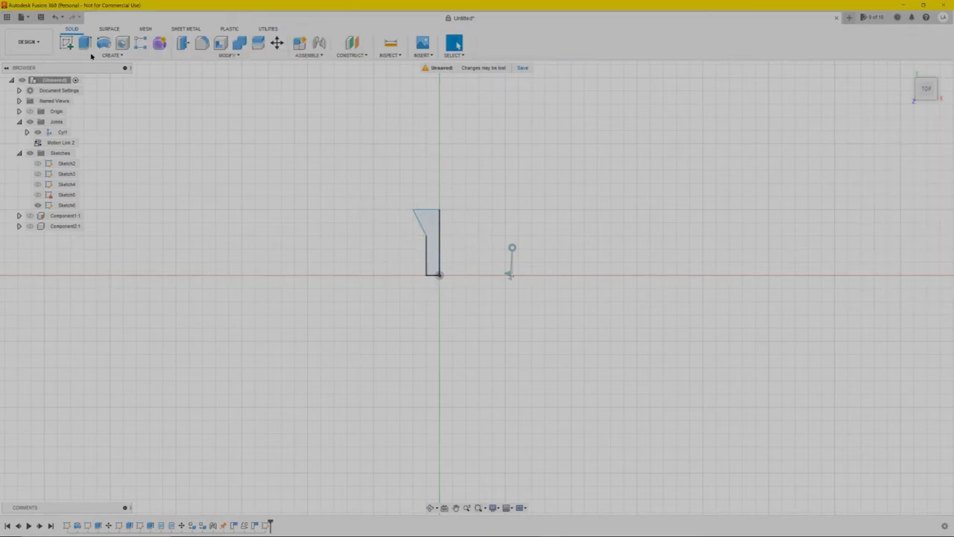
Revolve the half profile 360 degrees around its long vertical edge as a new body
click(84, 46)
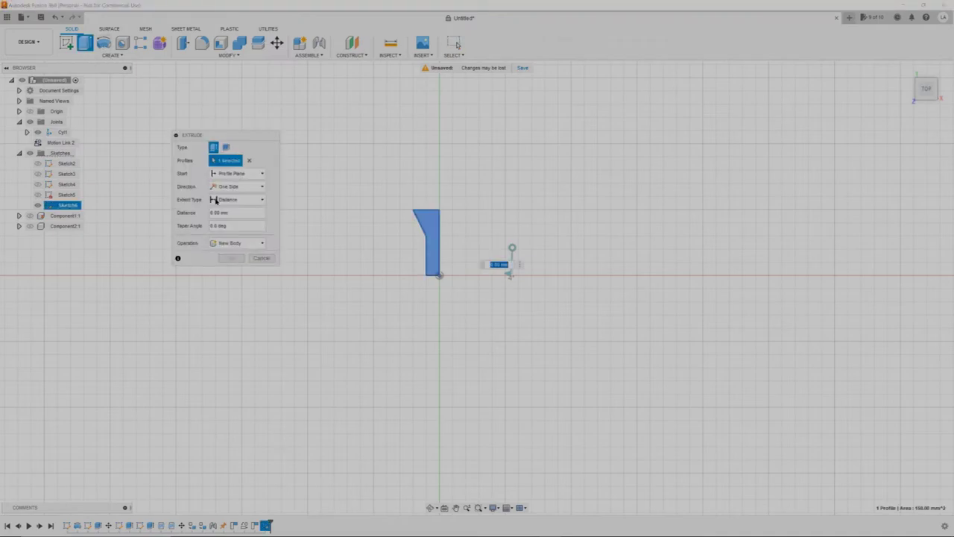
click(261, 257)
click(103, 43)
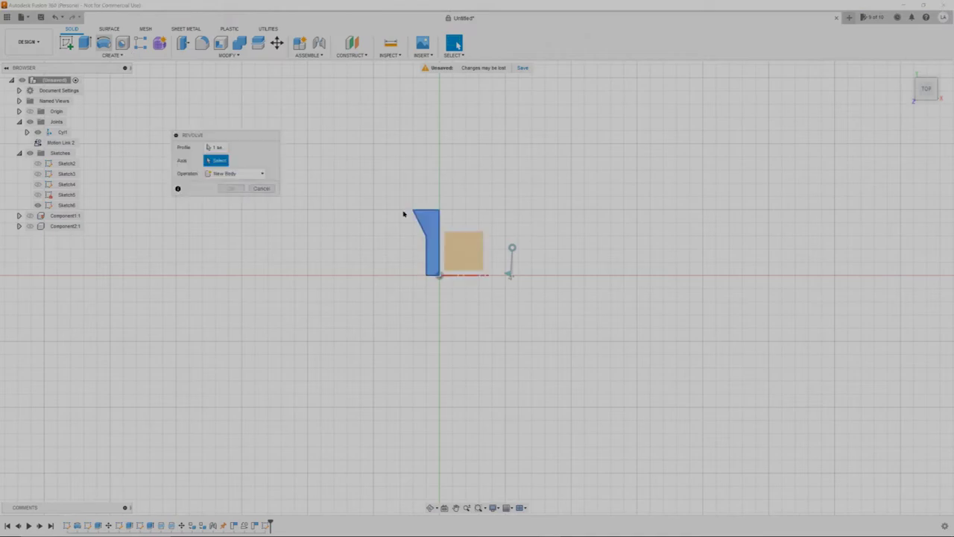
click(440, 231)
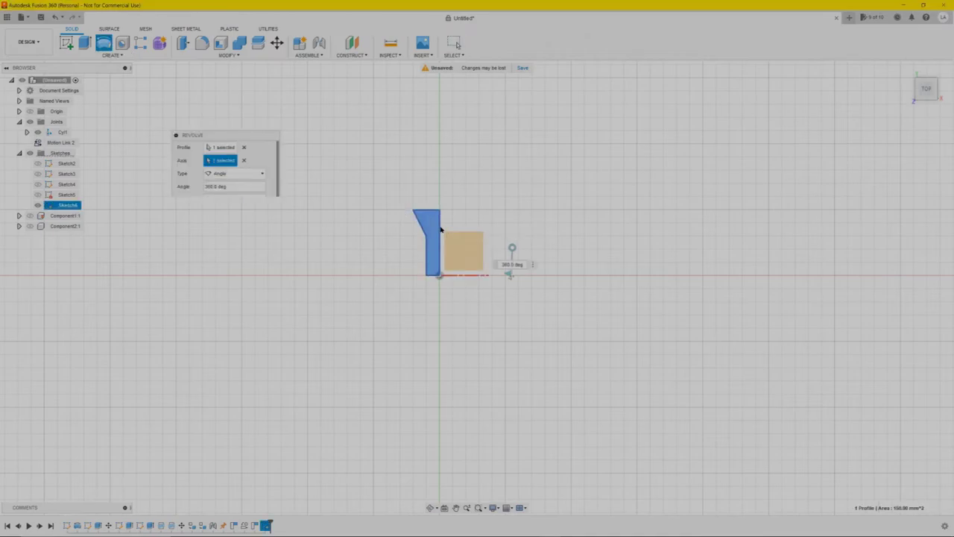
shift+middle_drag(433, 187, 410, 223)
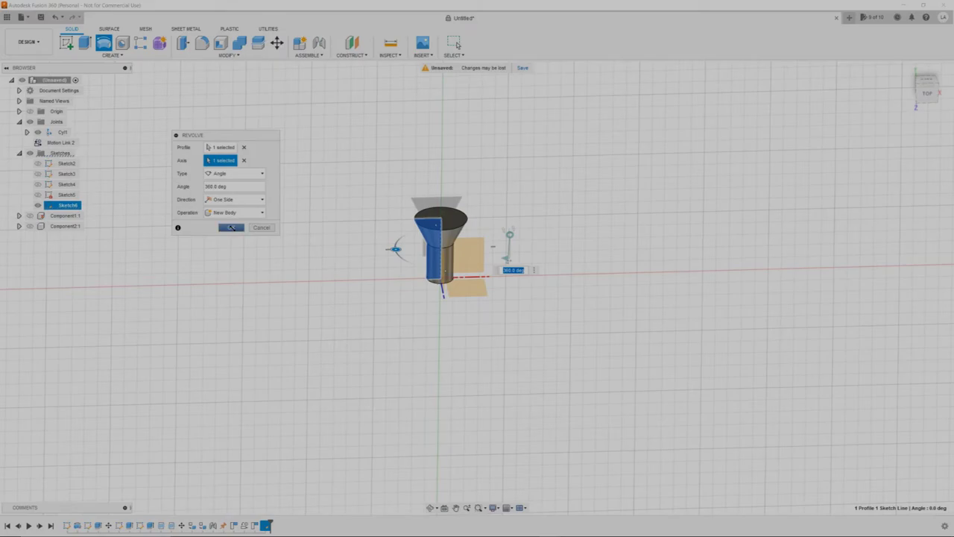
click(232, 227)
Start a sketch on the flat face of the new screw head and draw a 16 mm diameter circle centred on the origin
shift+middle_drag(479, 189, 477, 223)
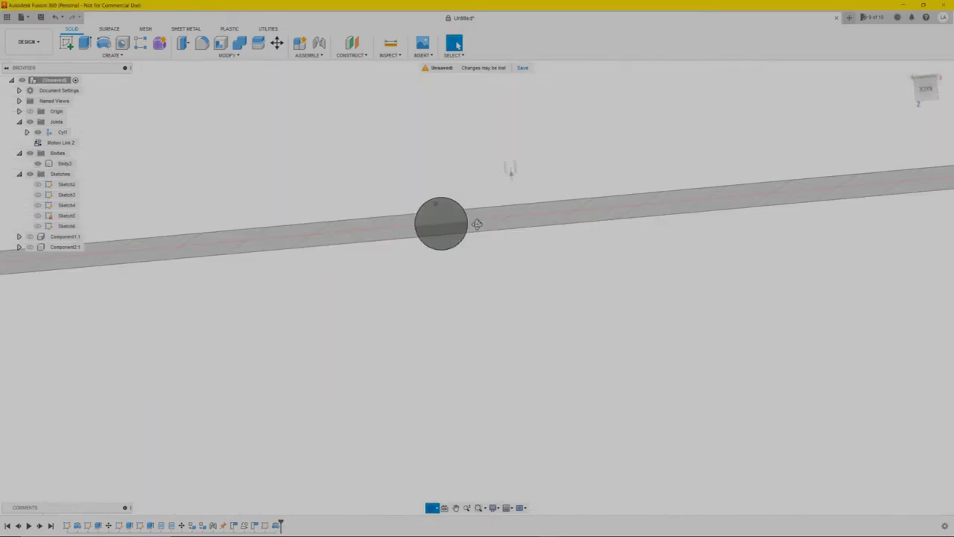
click(67, 43)
click(441, 222)
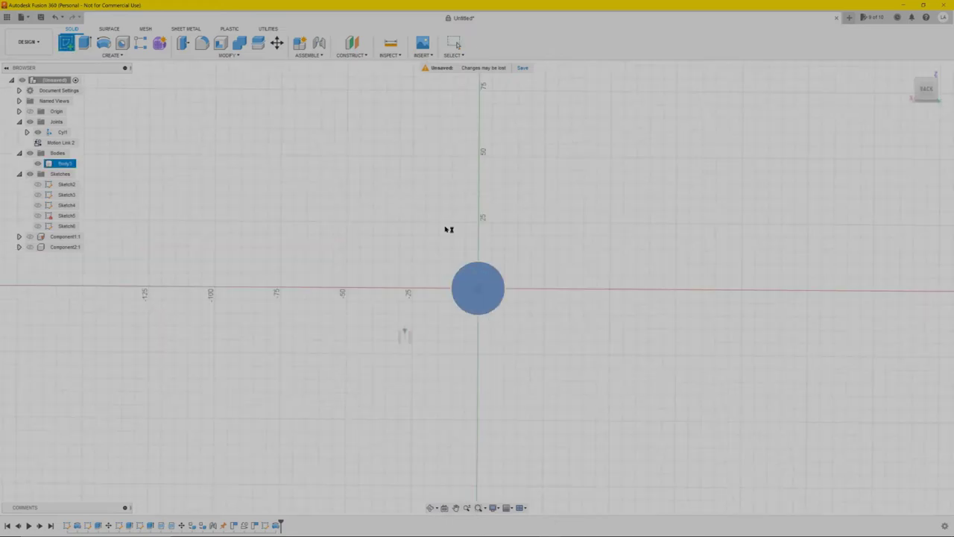
scroll(503, 303, up, 5)
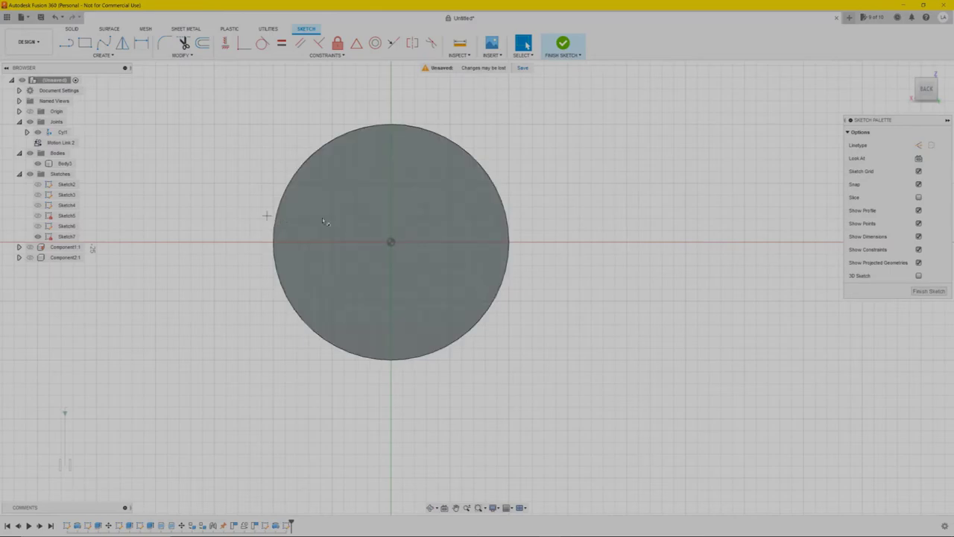
key(c)
click(390, 243)
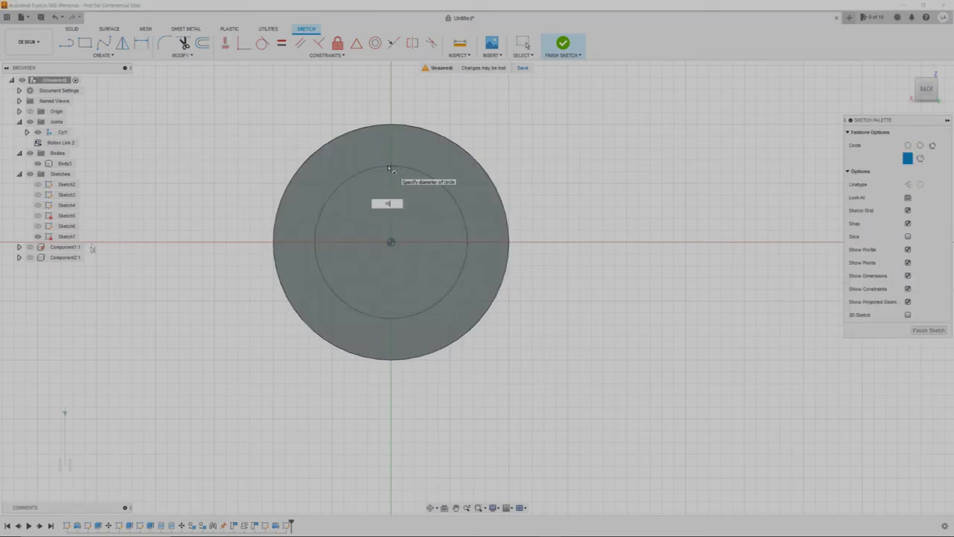
key(Tab)
key(Return)
key(Escape)
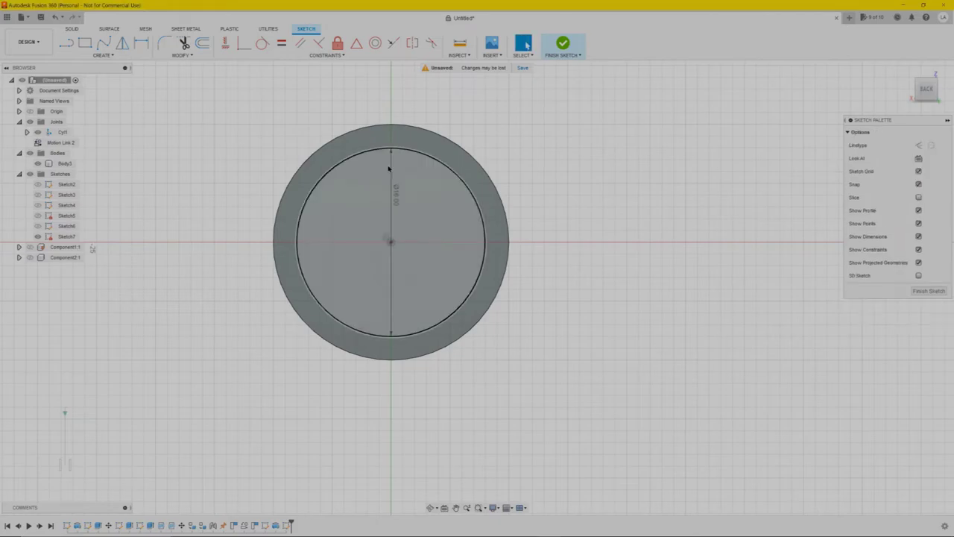
Draw two vertical chord lines about 15 mm long across the 16 mm circle, evenly spaced on either side of the origin
click(71, 44)
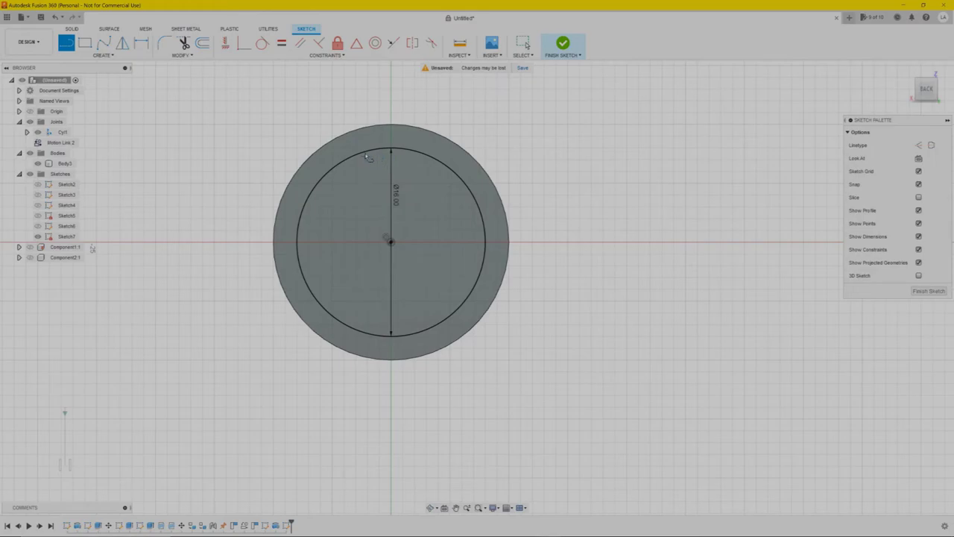
click(368, 155)
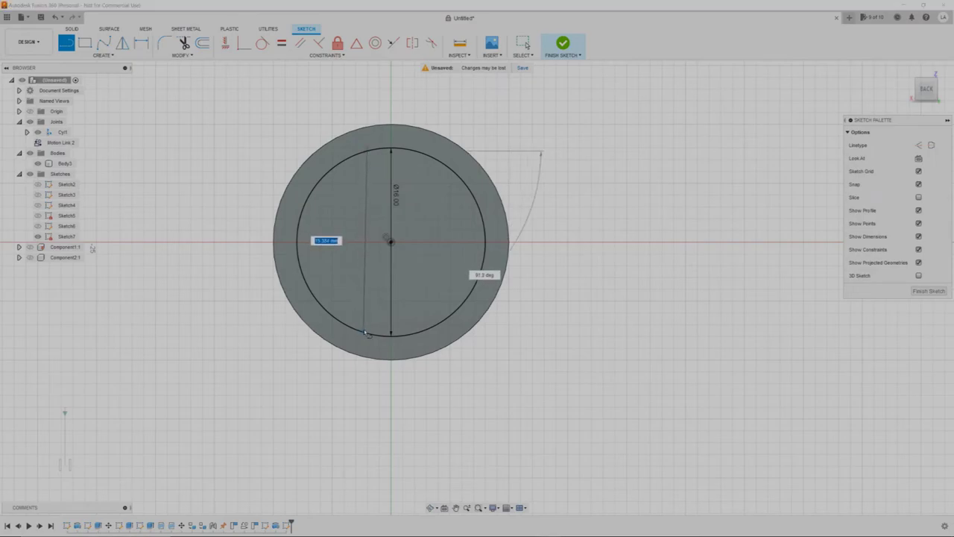
key(Escape)
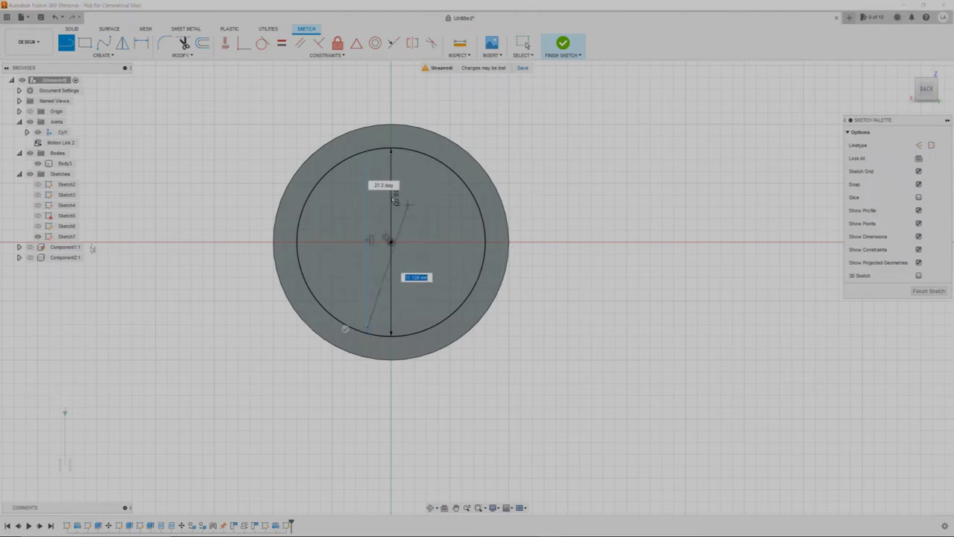
key(Escape)
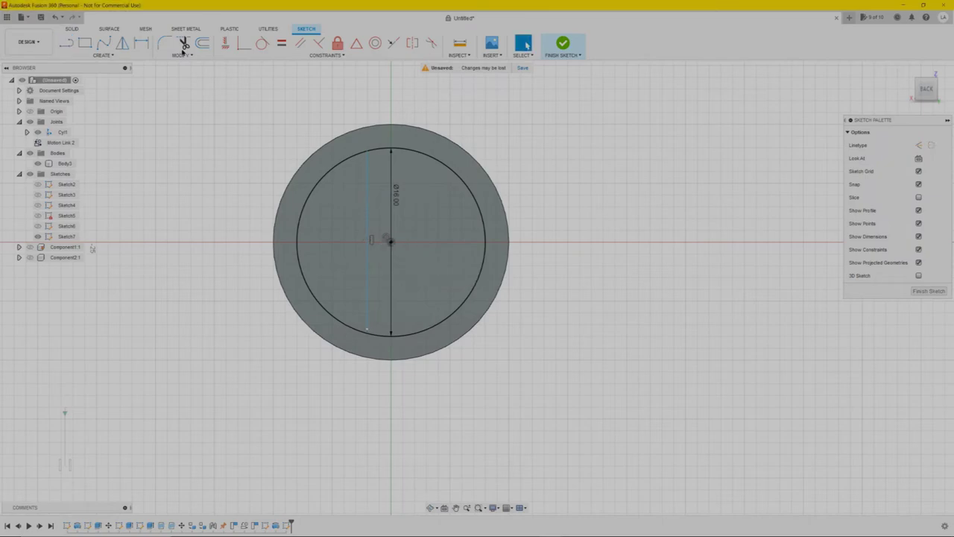
click(66, 42)
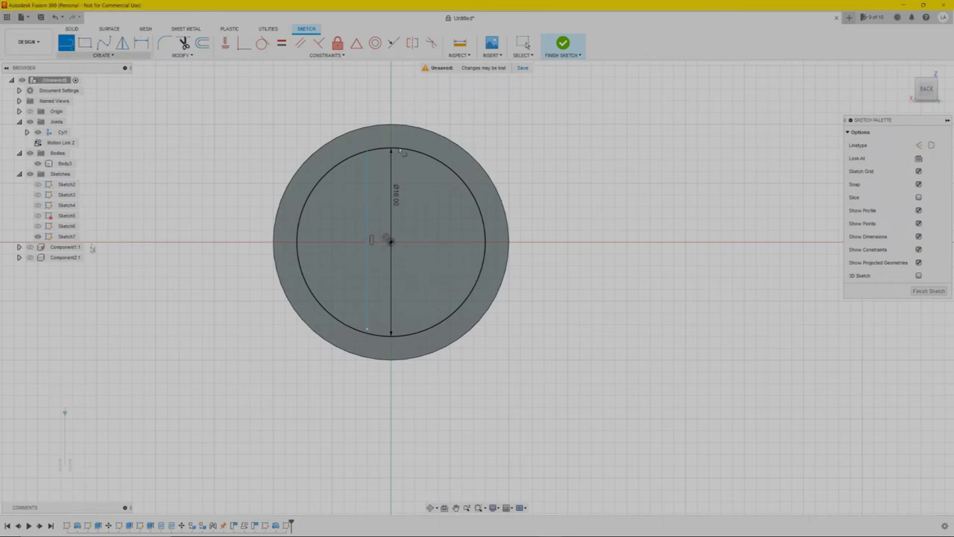
click(416, 152)
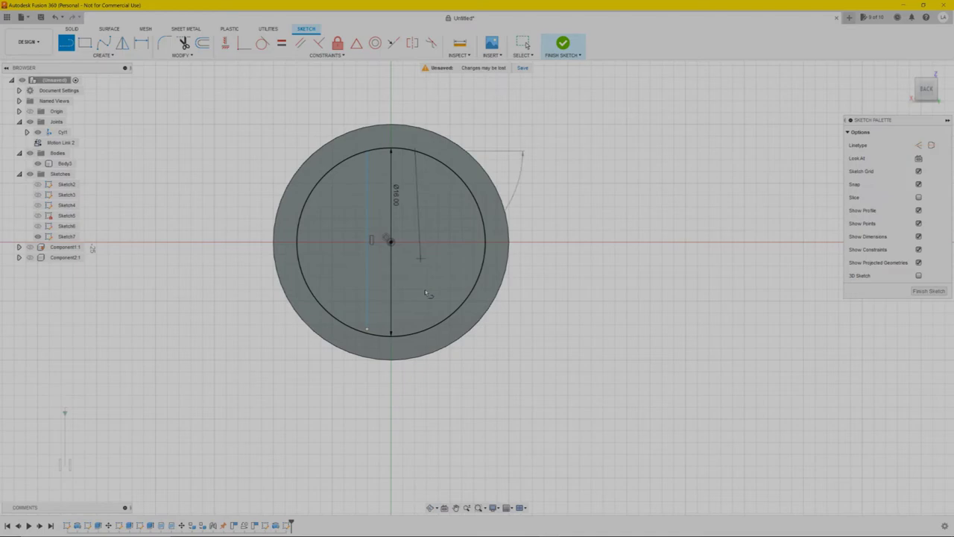
click(416, 334)
key(Escape)
Draw two horizontal chords across the circle, evenly above and below the origin, forming a cross with the vertical lines, and finish the sketch
click(390, 221)
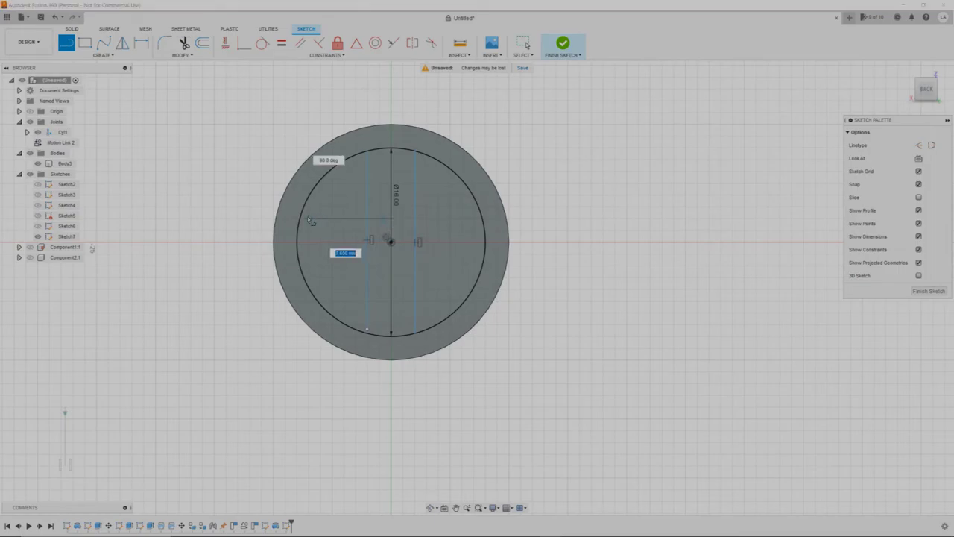
click(306, 221)
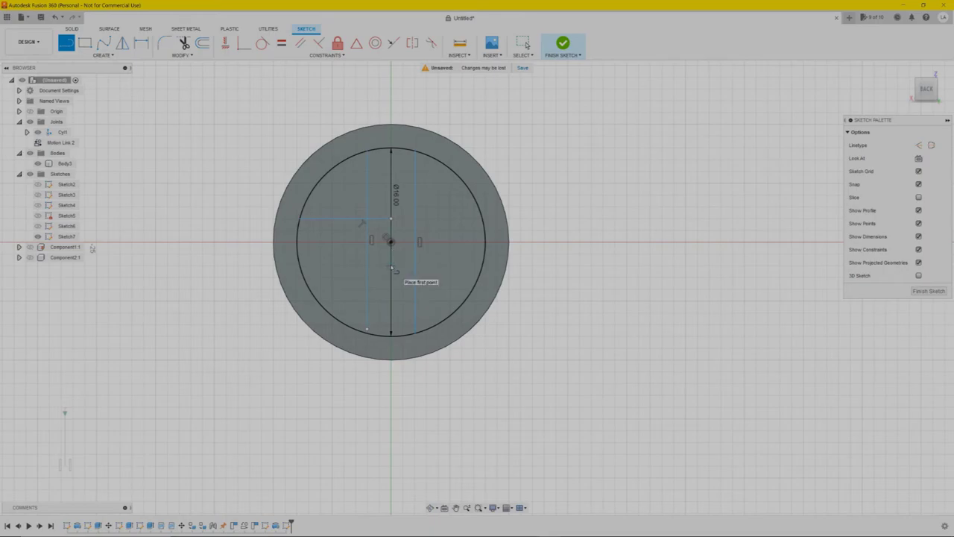
click(391, 267)
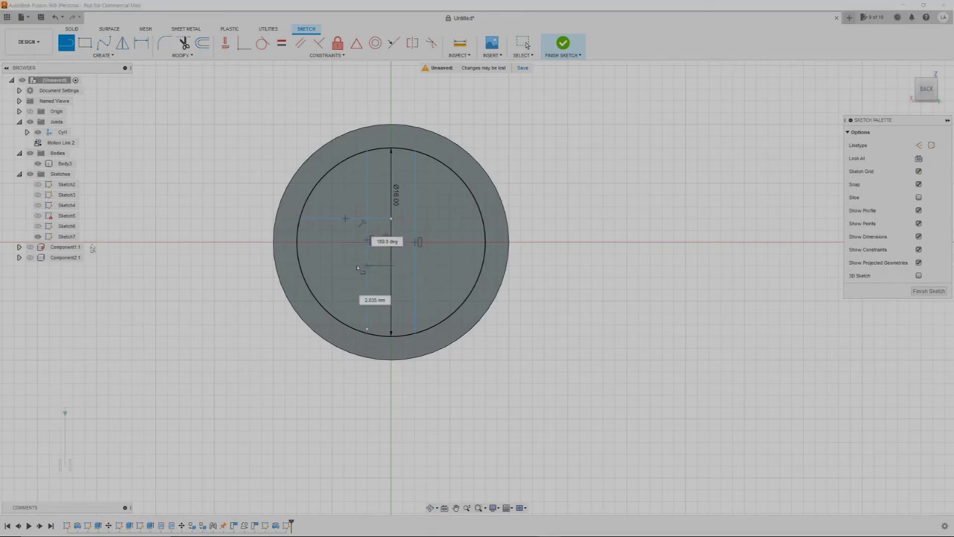
click(306, 270)
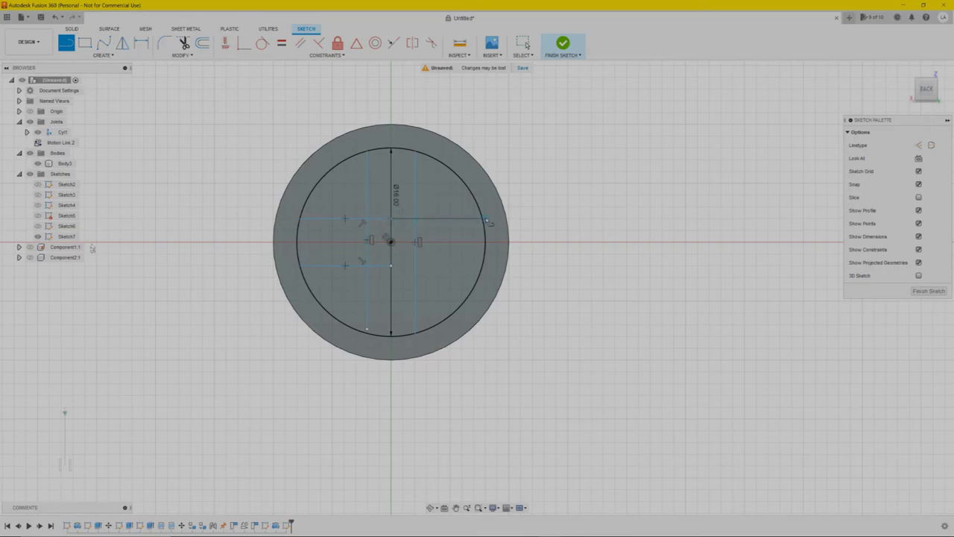
click(485, 220)
key(Escape)
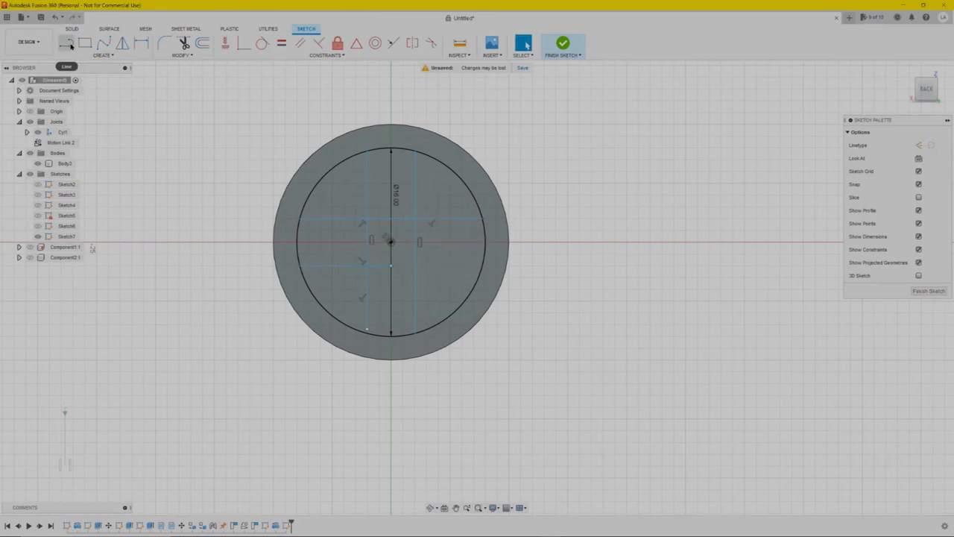
click(71, 46)
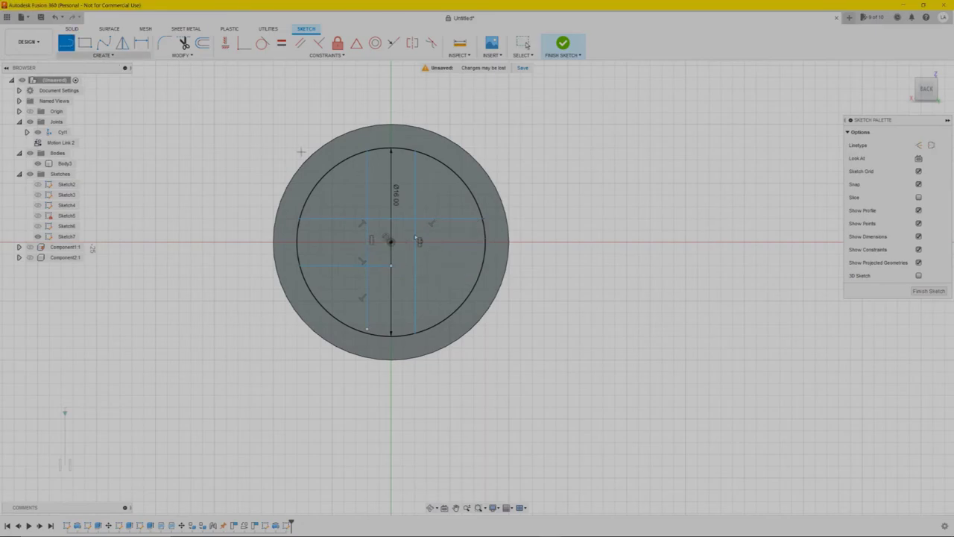
click(391, 267)
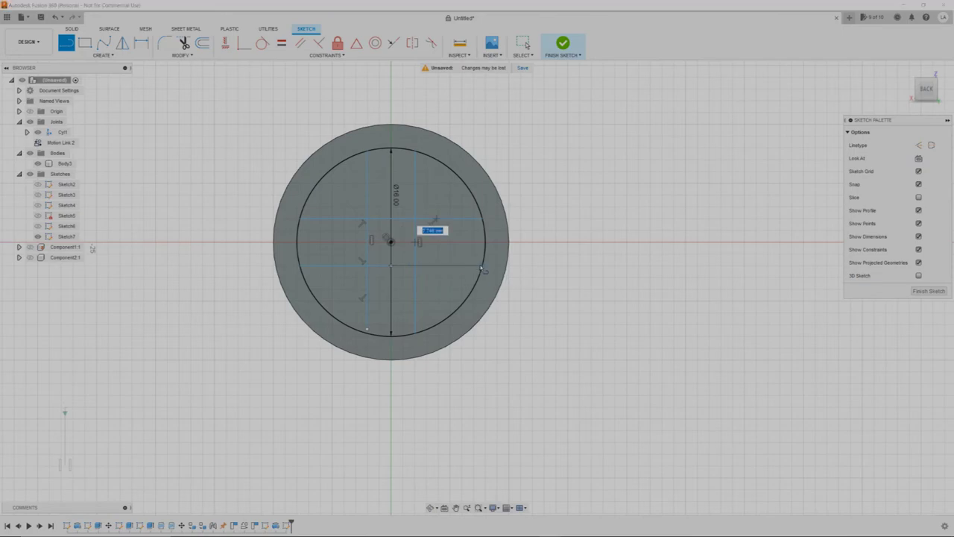
key(Escape)
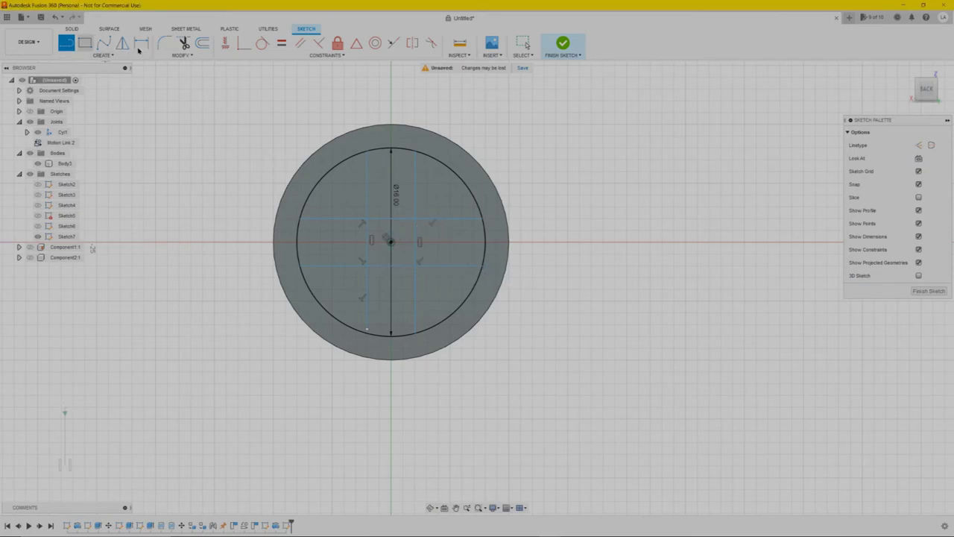
click(924, 292)
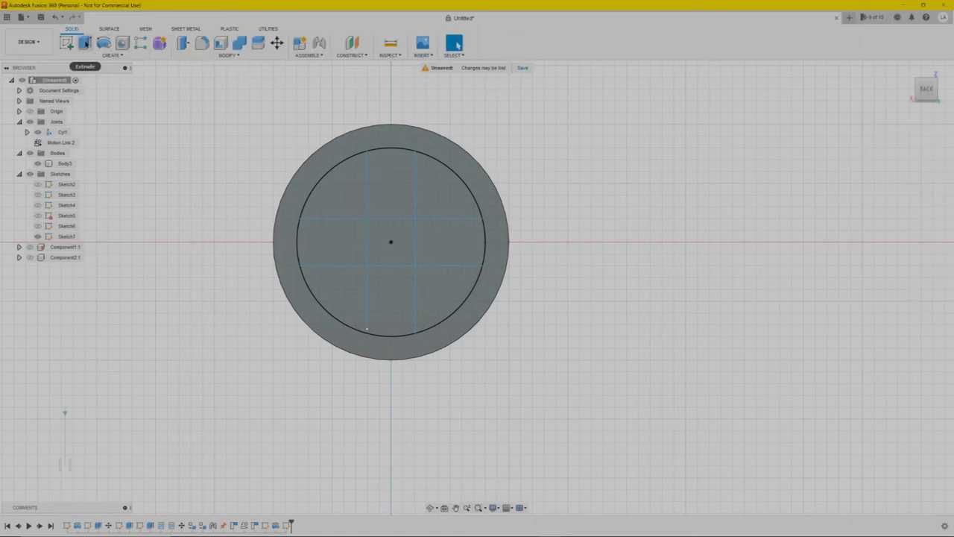
key(e)
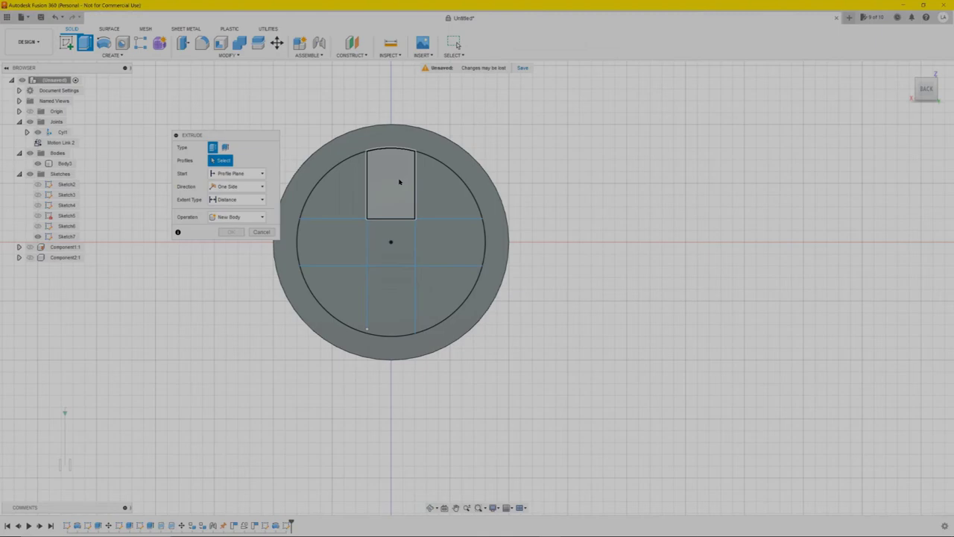
click(401, 181)
click(345, 238)
click(388, 239)
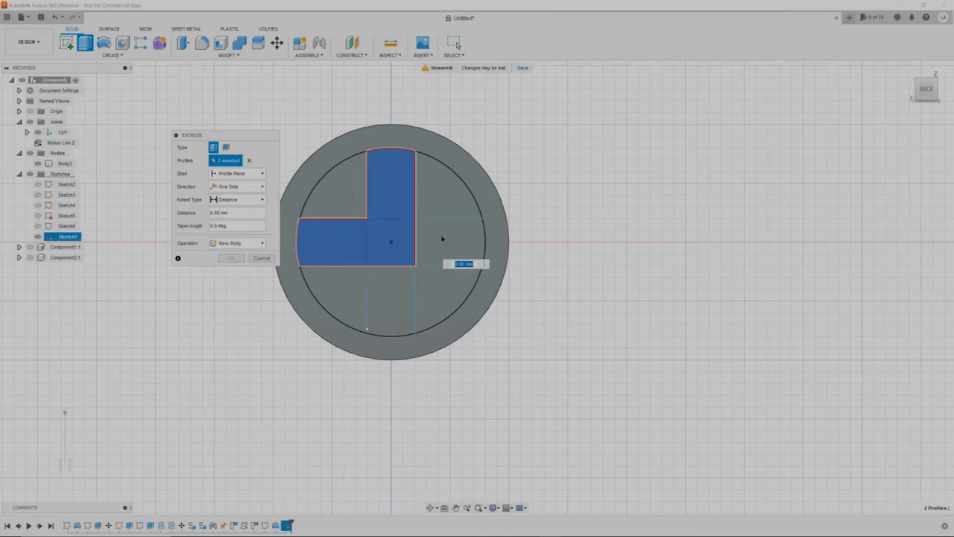
click(441, 239)
click(394, 298)
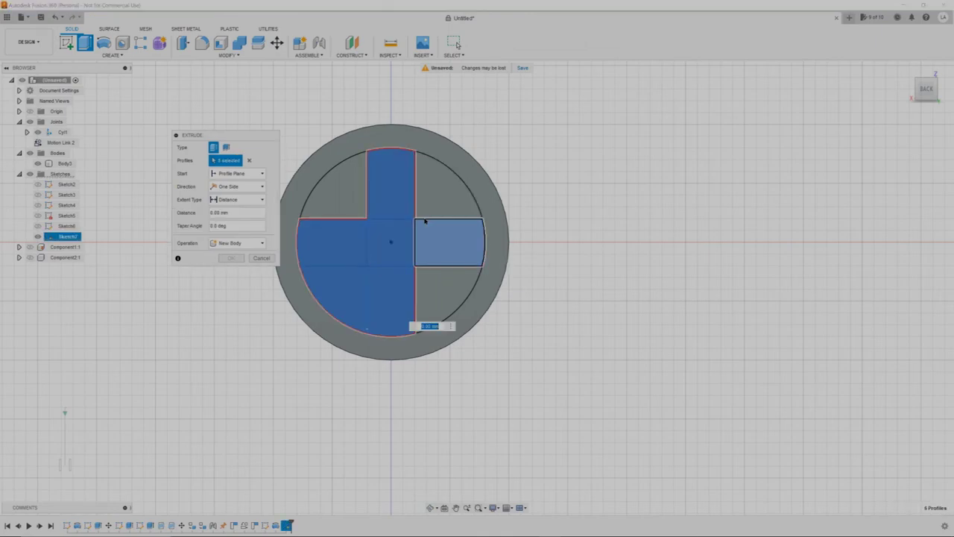
click(384, 288)
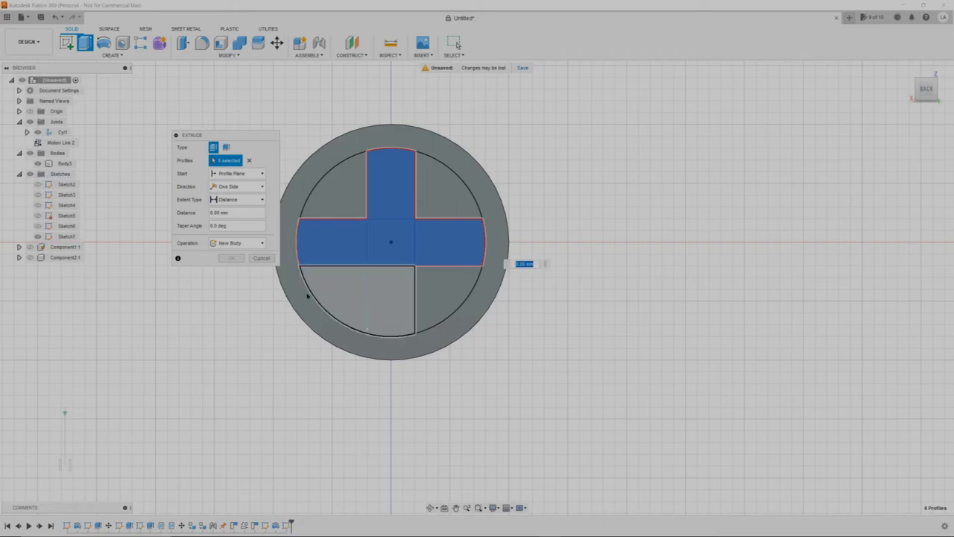
click(272, 259)
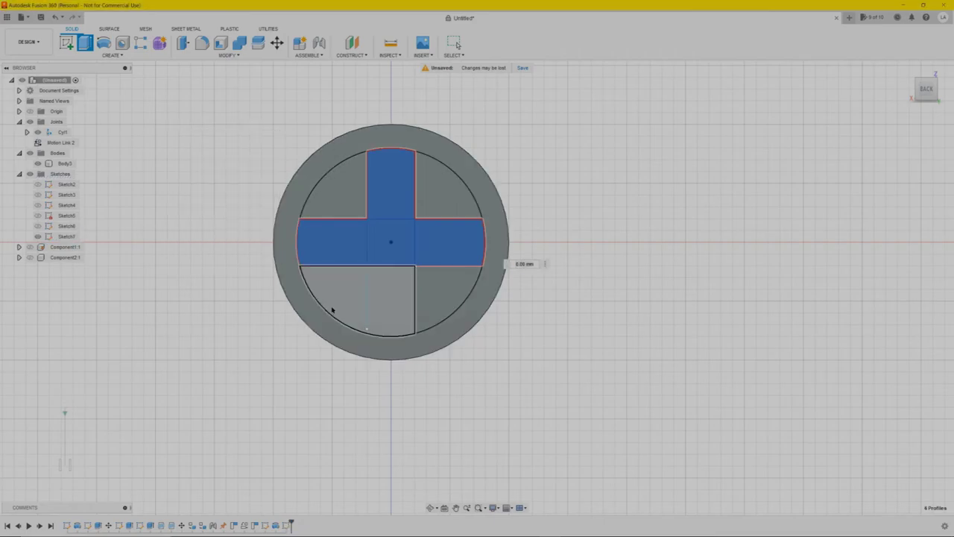
Move the open lower end of the left vertical line onto the circle and cut the five cross profiles 2 mm deep into the head
click(366, 331)
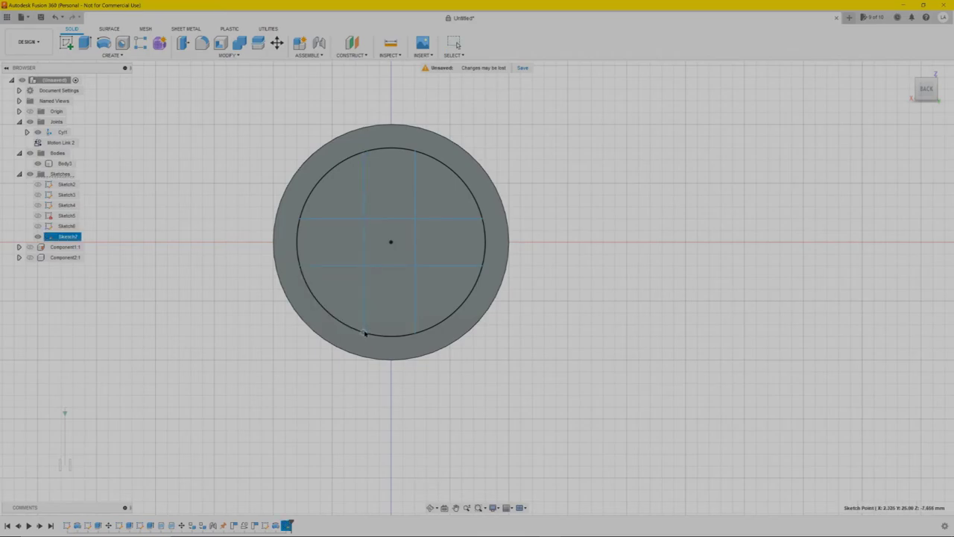
key(Escape)
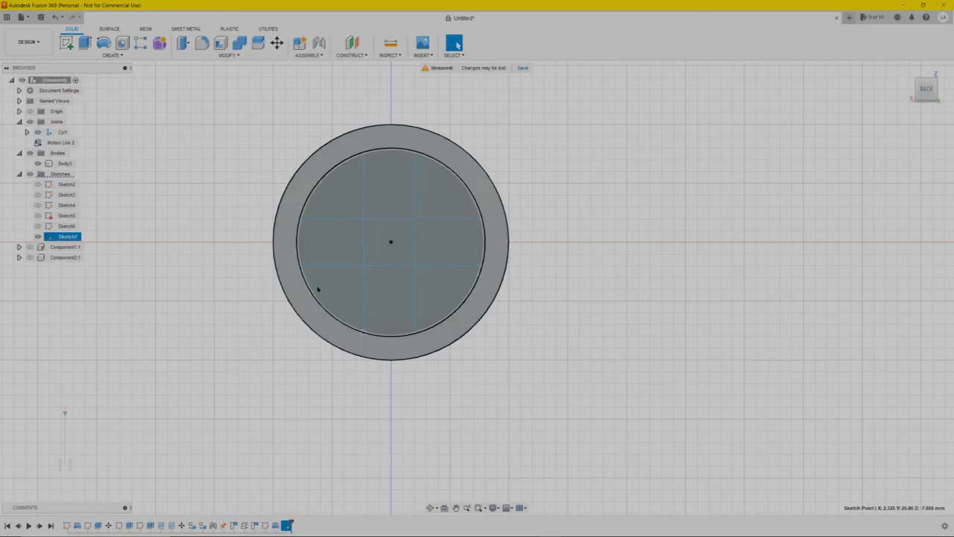
click(84, 42)
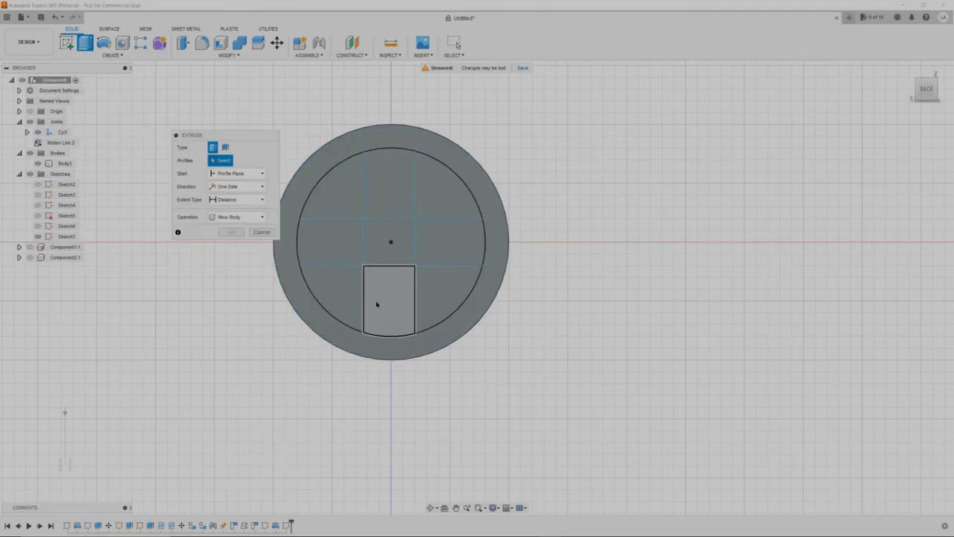
click(391, 307)
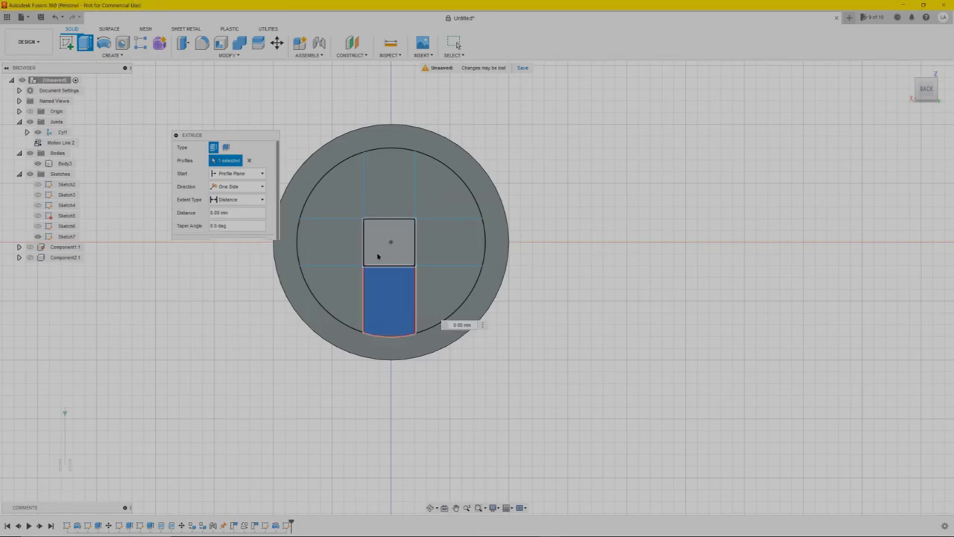
click(389, 183)
click(449, 238)
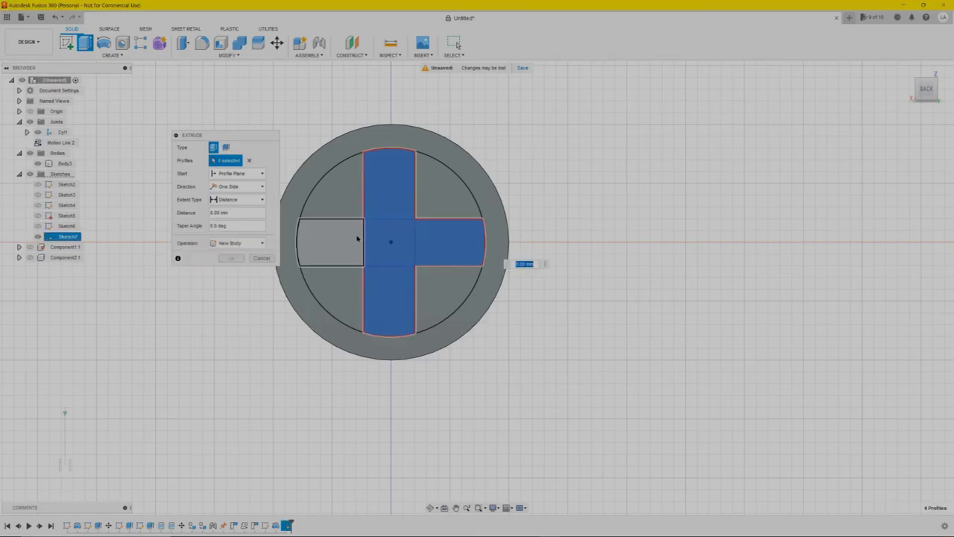
click(345, 239)
click(336, 232)
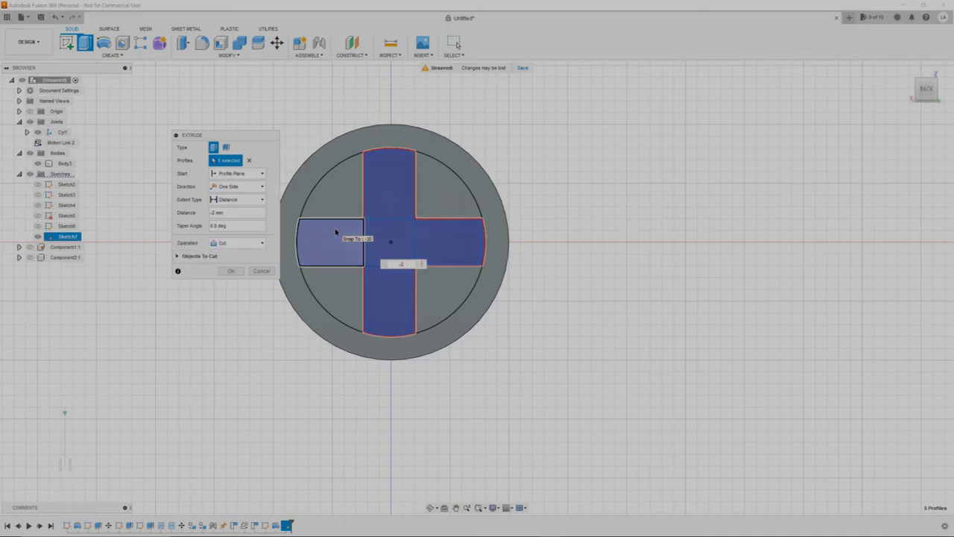
key(Escape)
Add a modeled, full-length M10x1.5 ISO Metric thread with right-hand direction to the screw's cylindrical shank
shift+middle_drag(731, 263, 595, 231)
scroll(581, 246, down, 5)
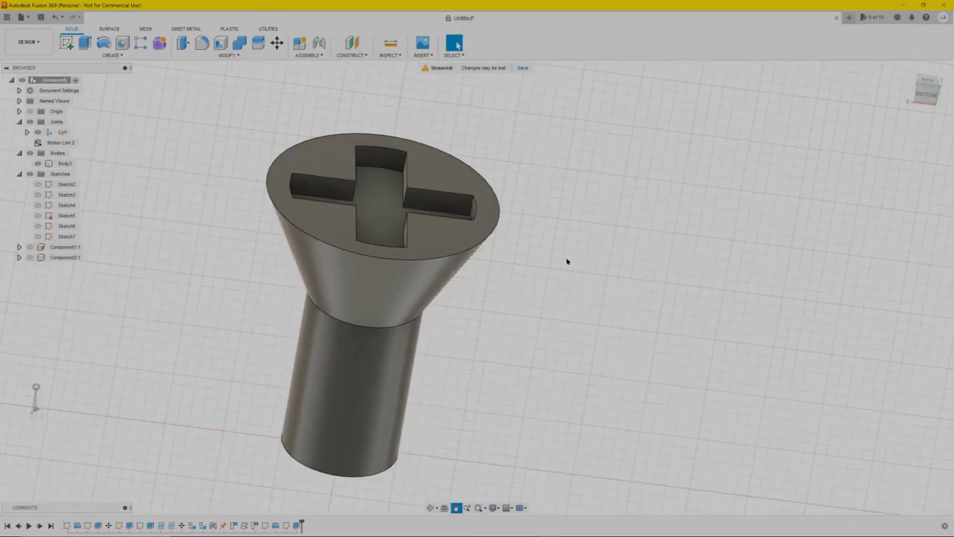
click(399, 311)
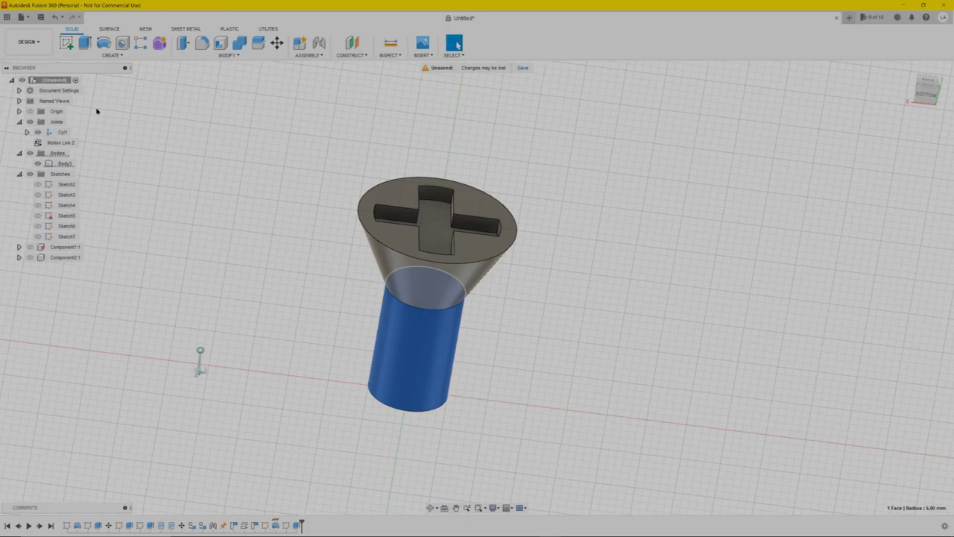
click(88, 55)
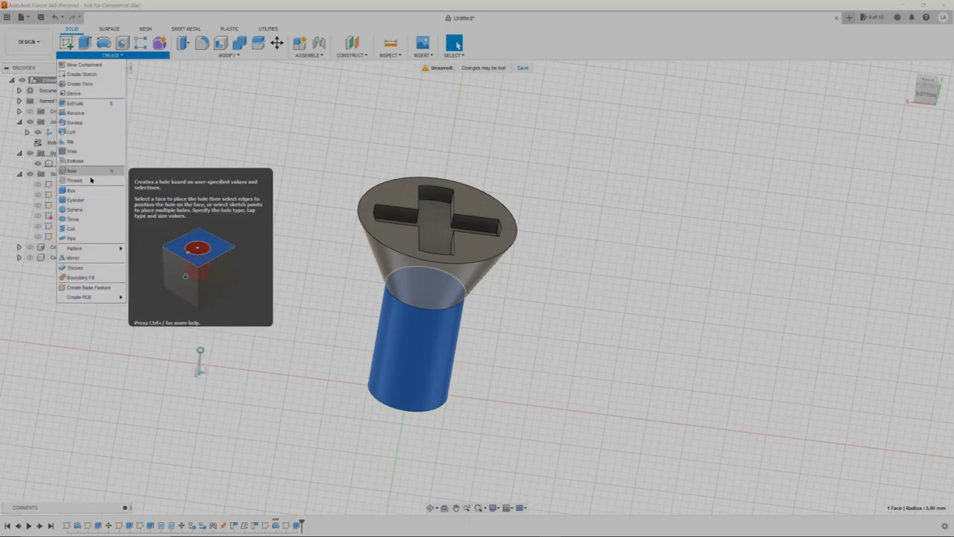
click(158, 220)
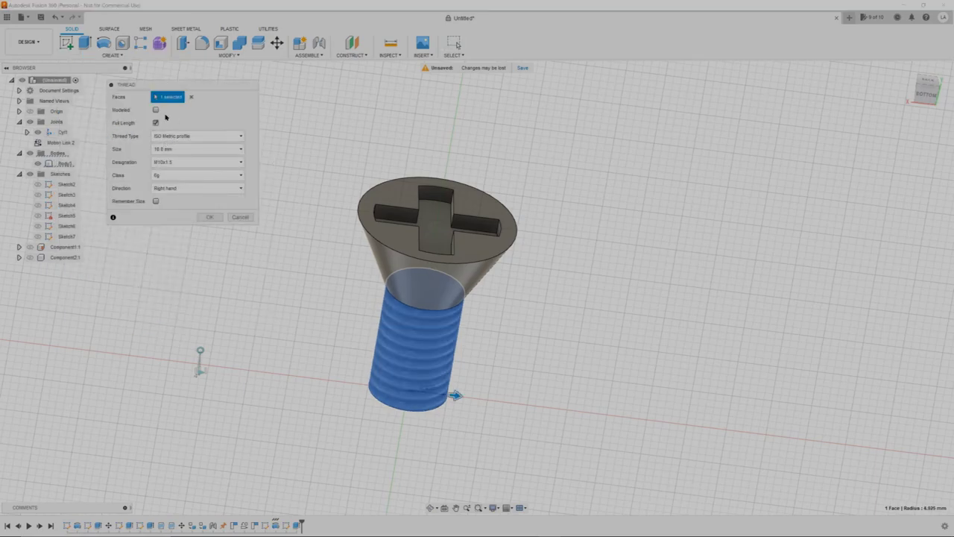
click(155, 110)
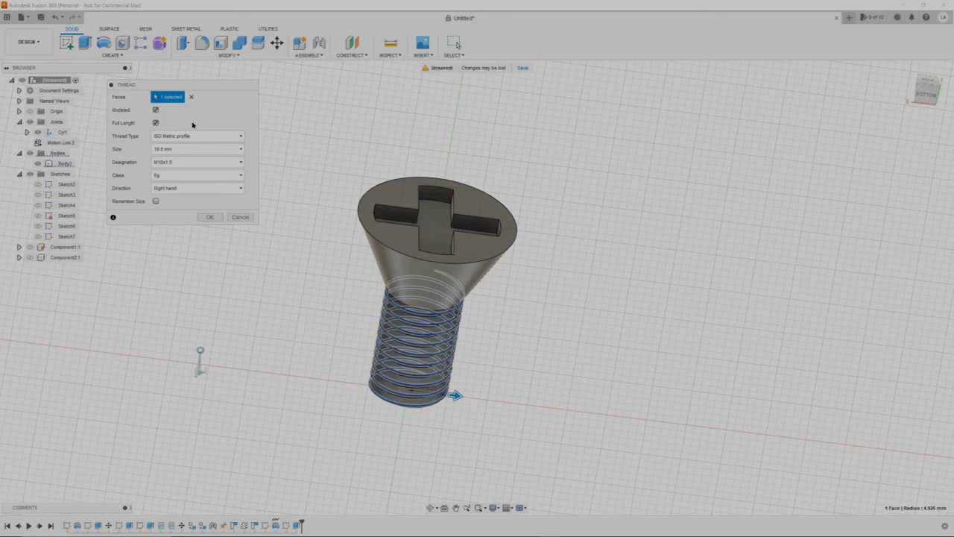
click(210, 217)
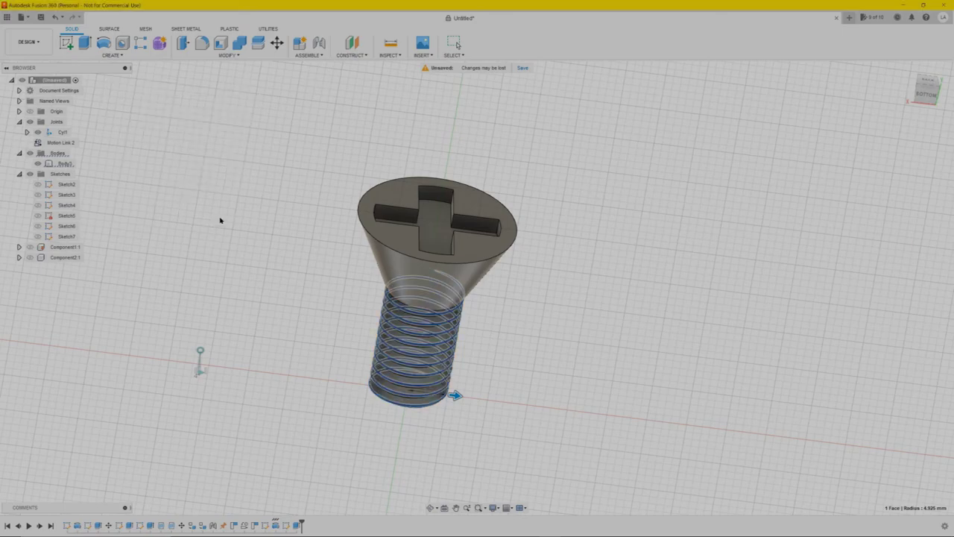
click(343, 170)
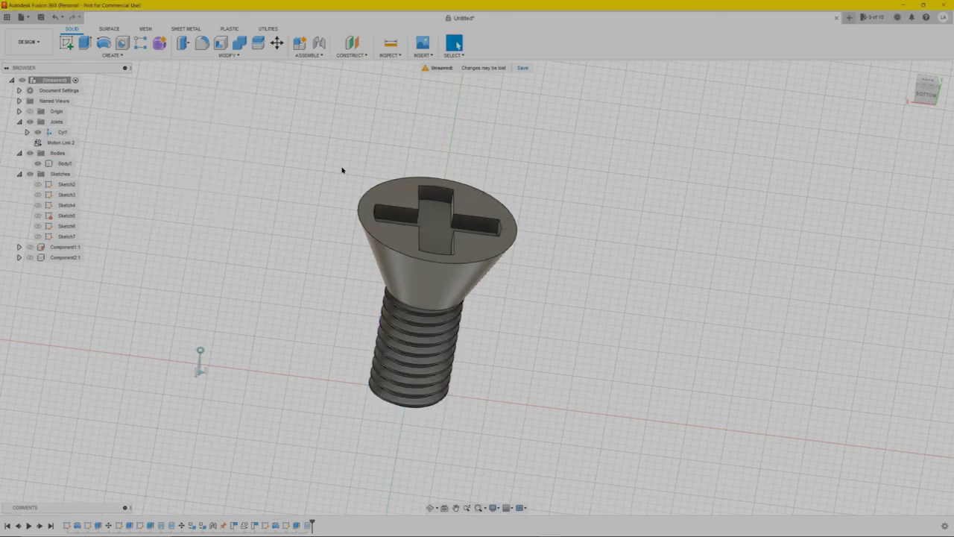
middle_drag(338, 178, 339, 194)
drag(339, 194, 346, 207)
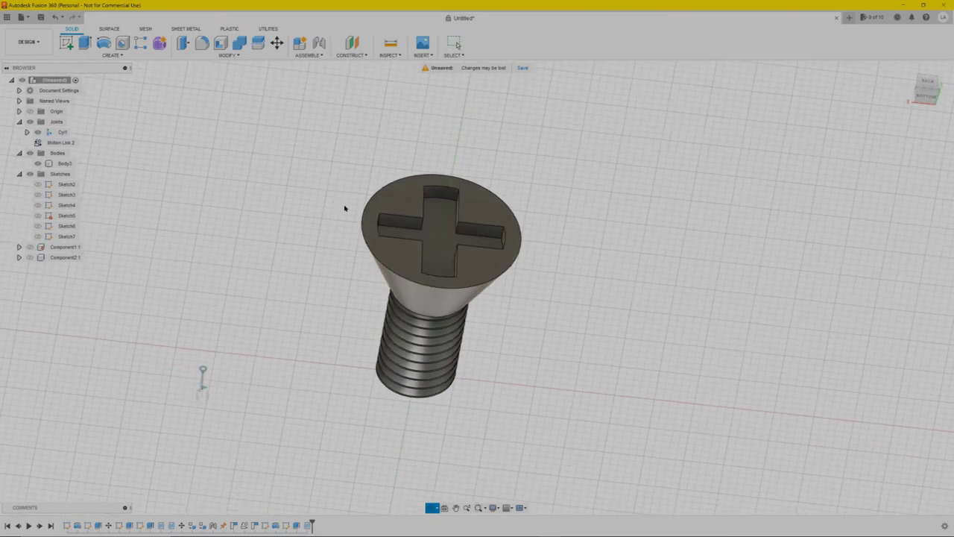
key(Escape)
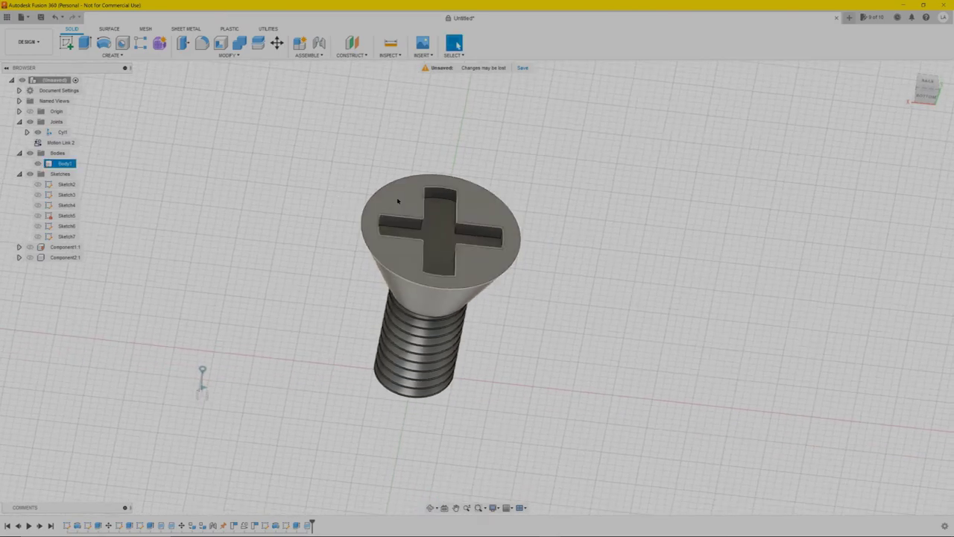
Round the outer circular edge of the countersunk screw head with a constant-radius fillet of 4 mm, after trying 1 mm and 5 mm
click(407, 201)
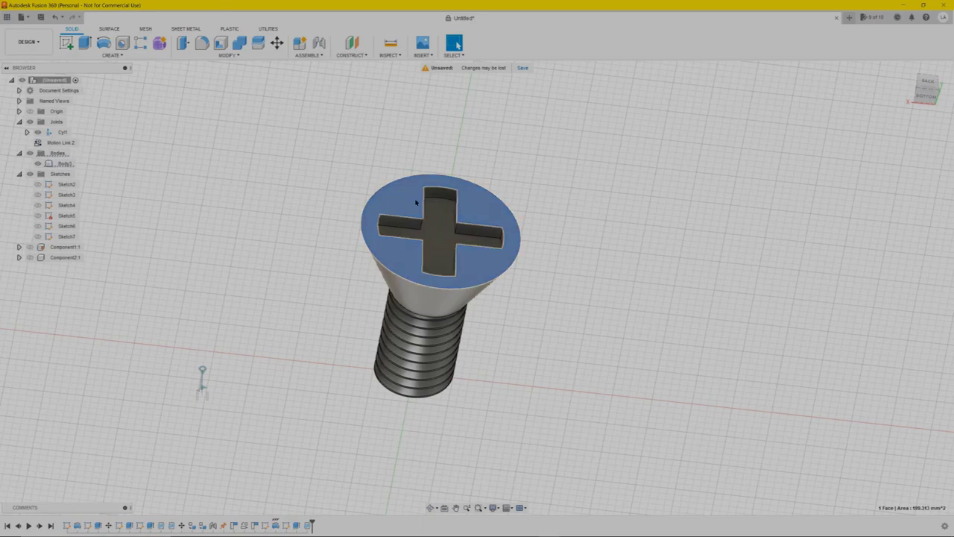
click(324, 189)
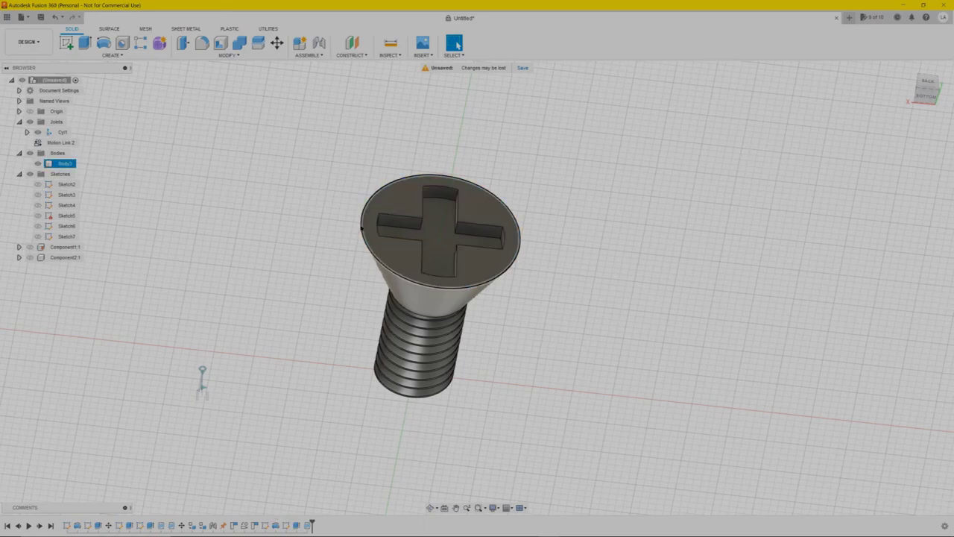
click(363, 228)
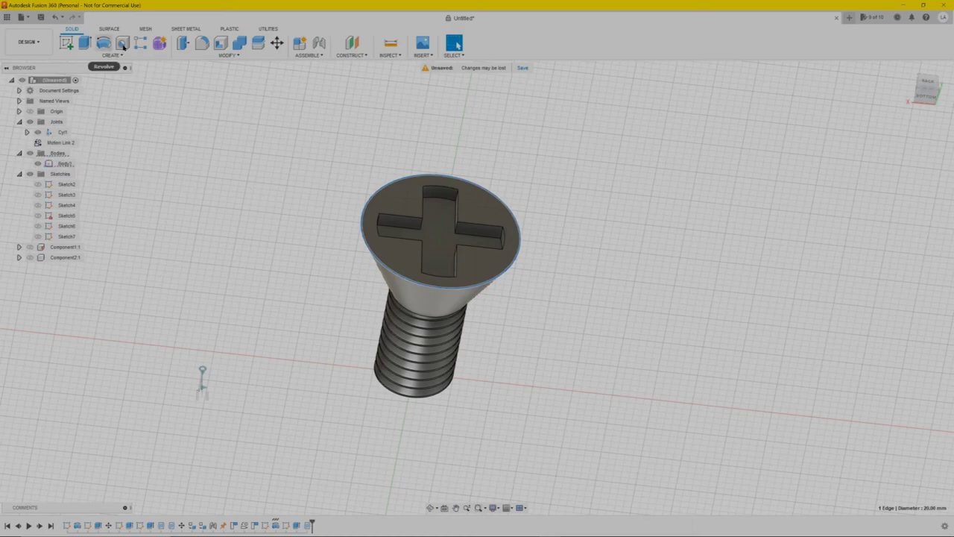
click(203, 43)
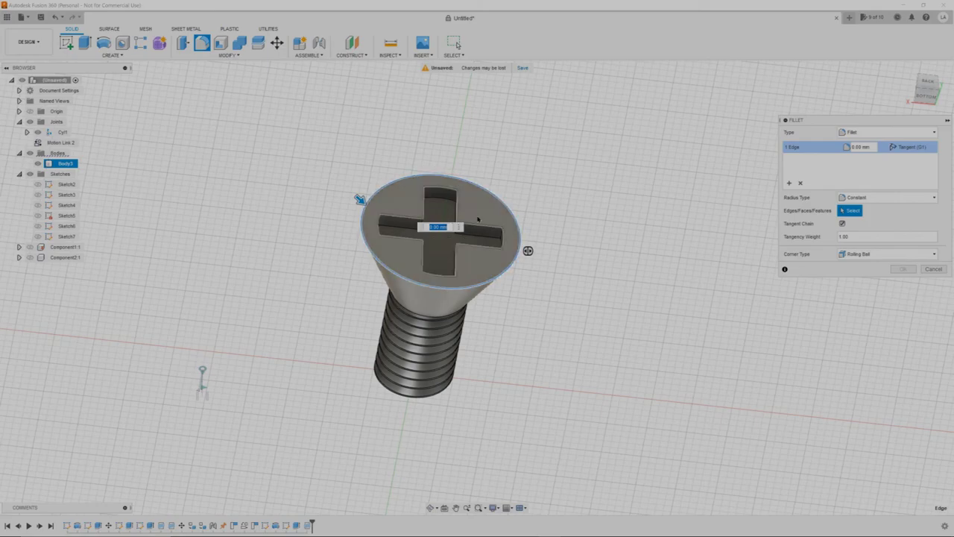
middle_drag(530, 179, 392, 171)
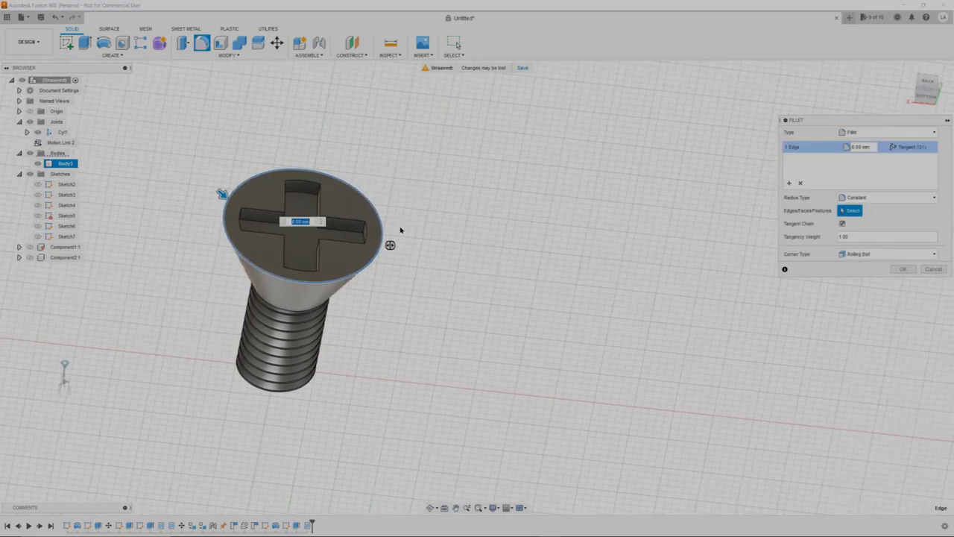
text(1)
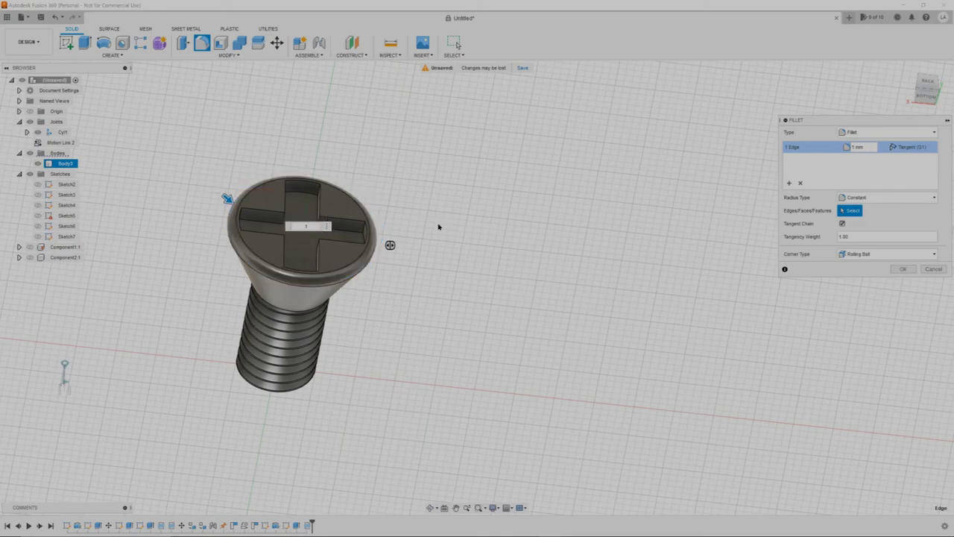
scroll(365, 279, up, 5)
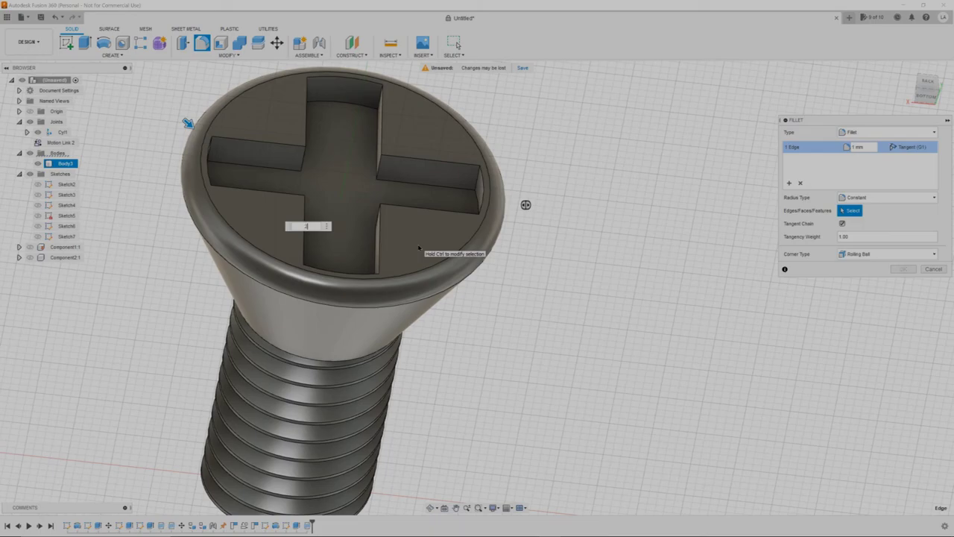
text(2)
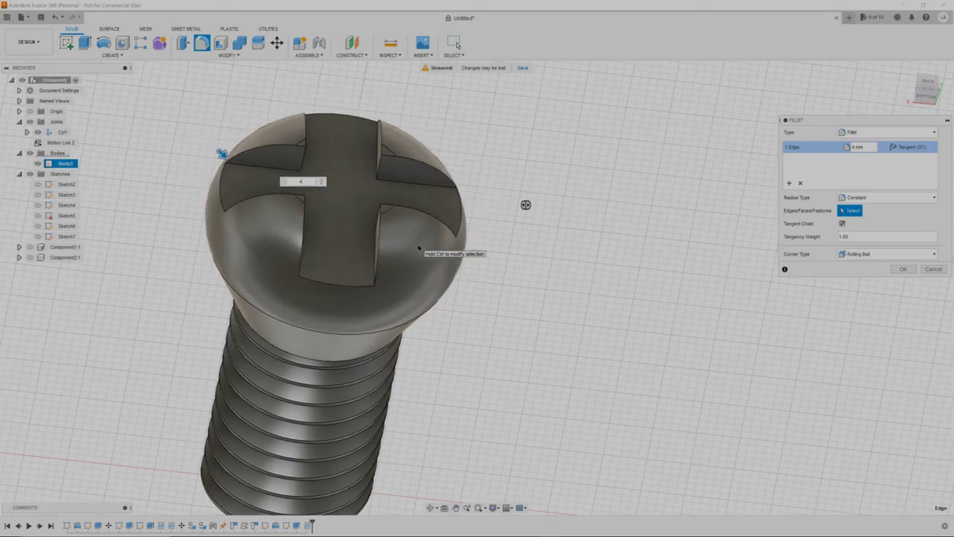
text(5)
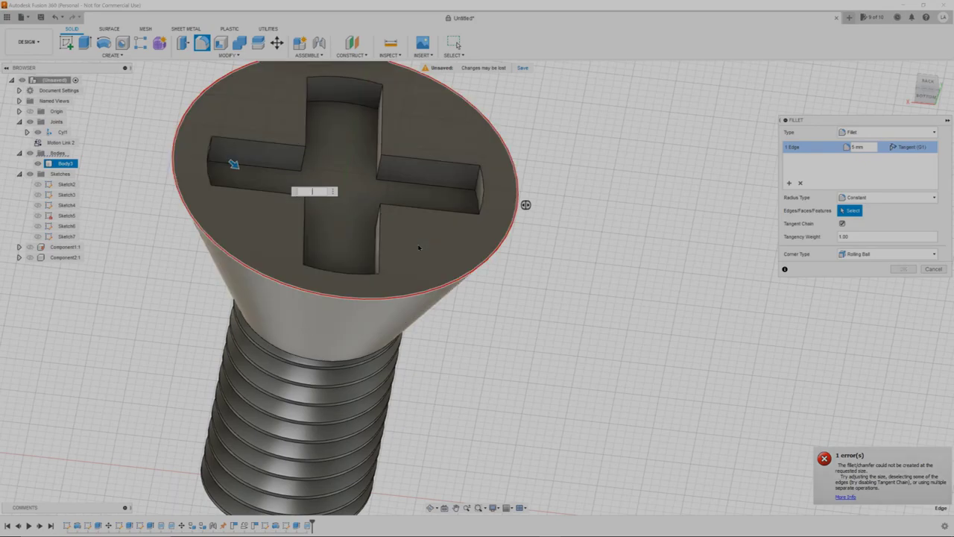
text(4)
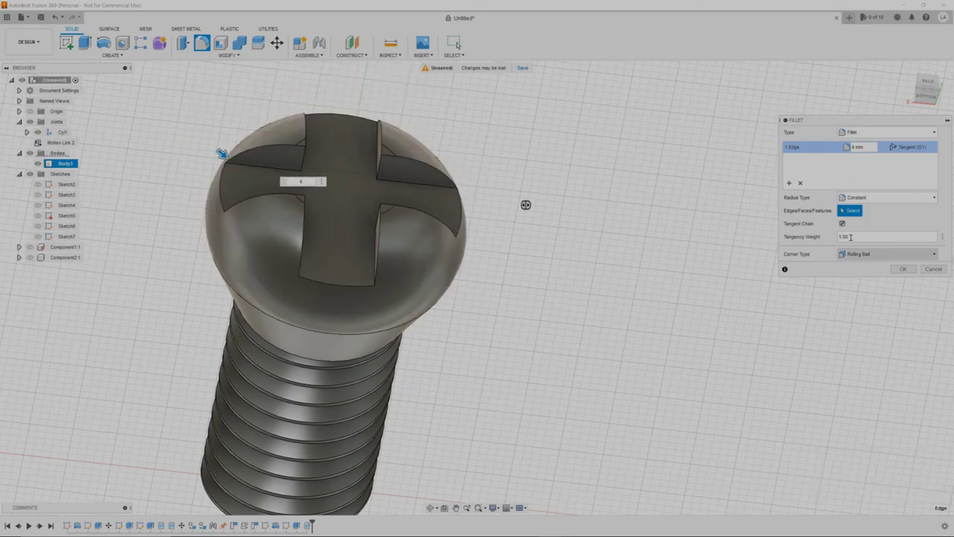
click(903, 270)
scroll(902, 275, down, 6)
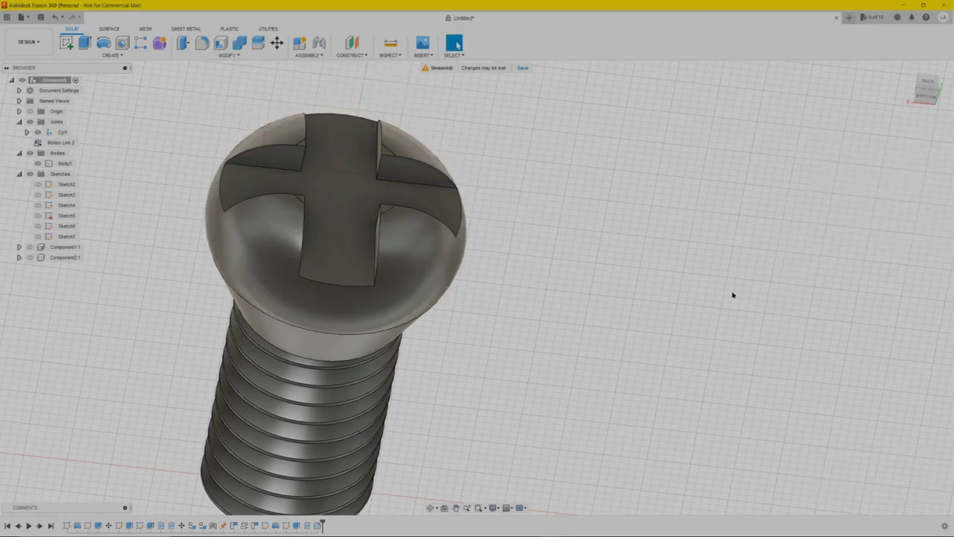
shift+middle_drag(656, 272, 406, 317)
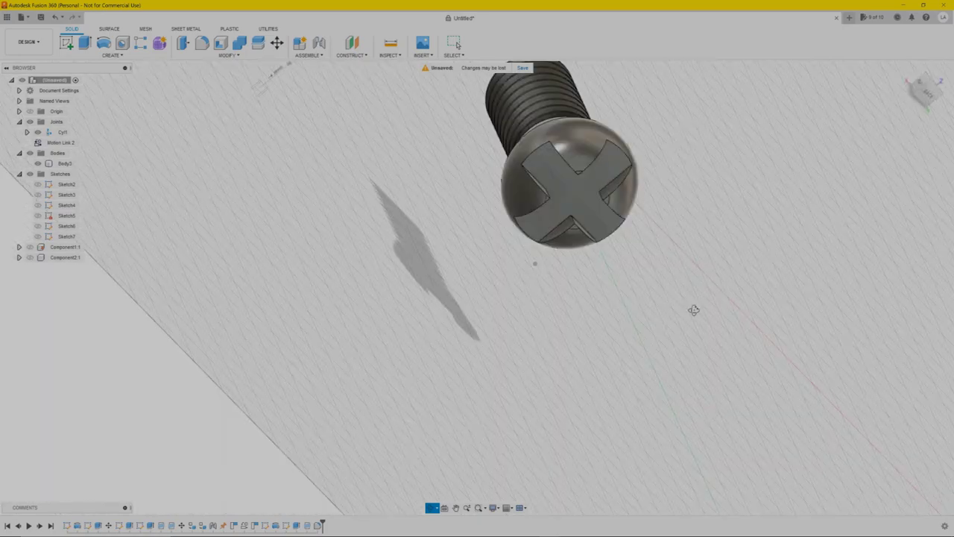
scroll(596, 283, down, 5)
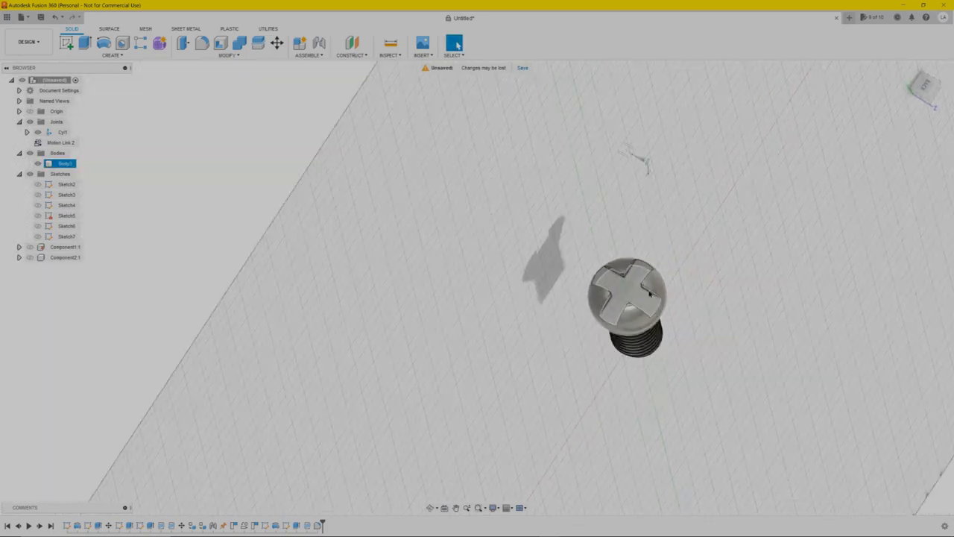